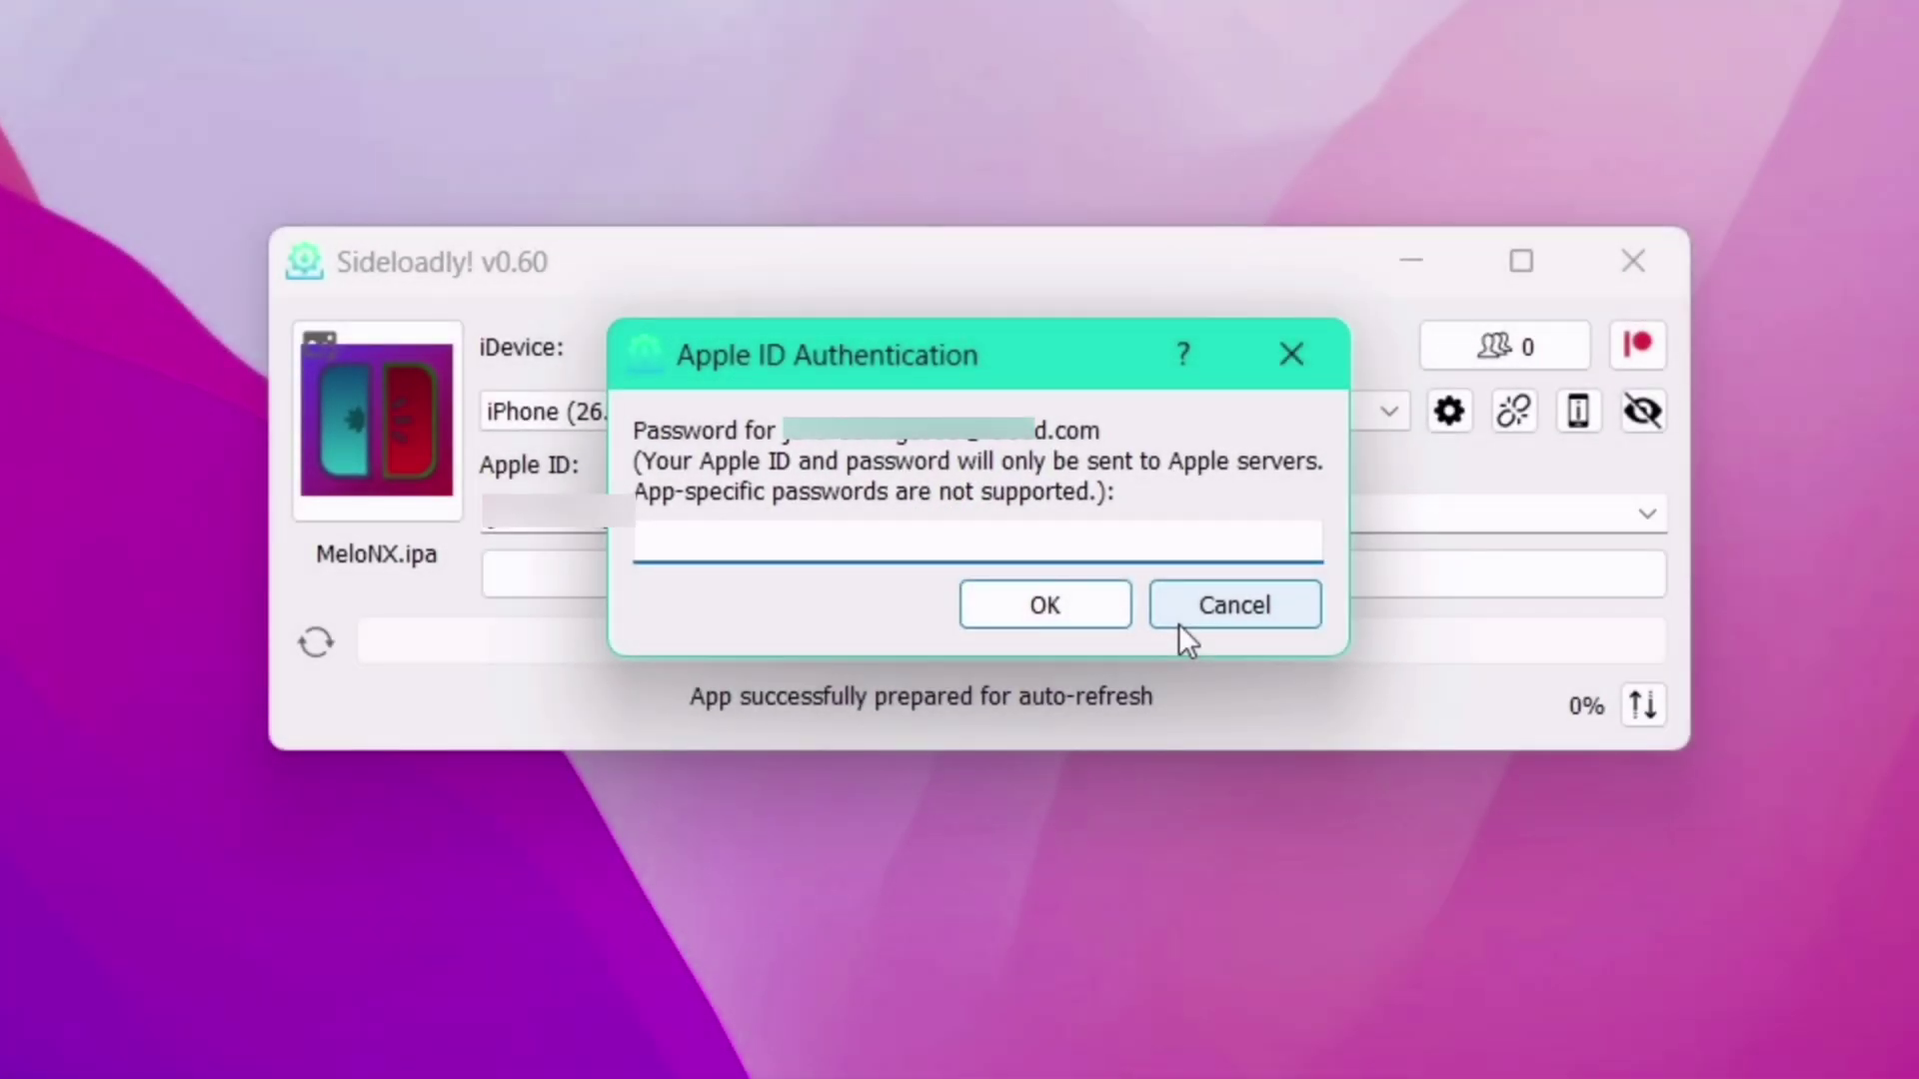
Cancel the Apple ID password prompt, dismiss the Guru Meditation error, and close Sideloadly.
left_click(1178, 624)
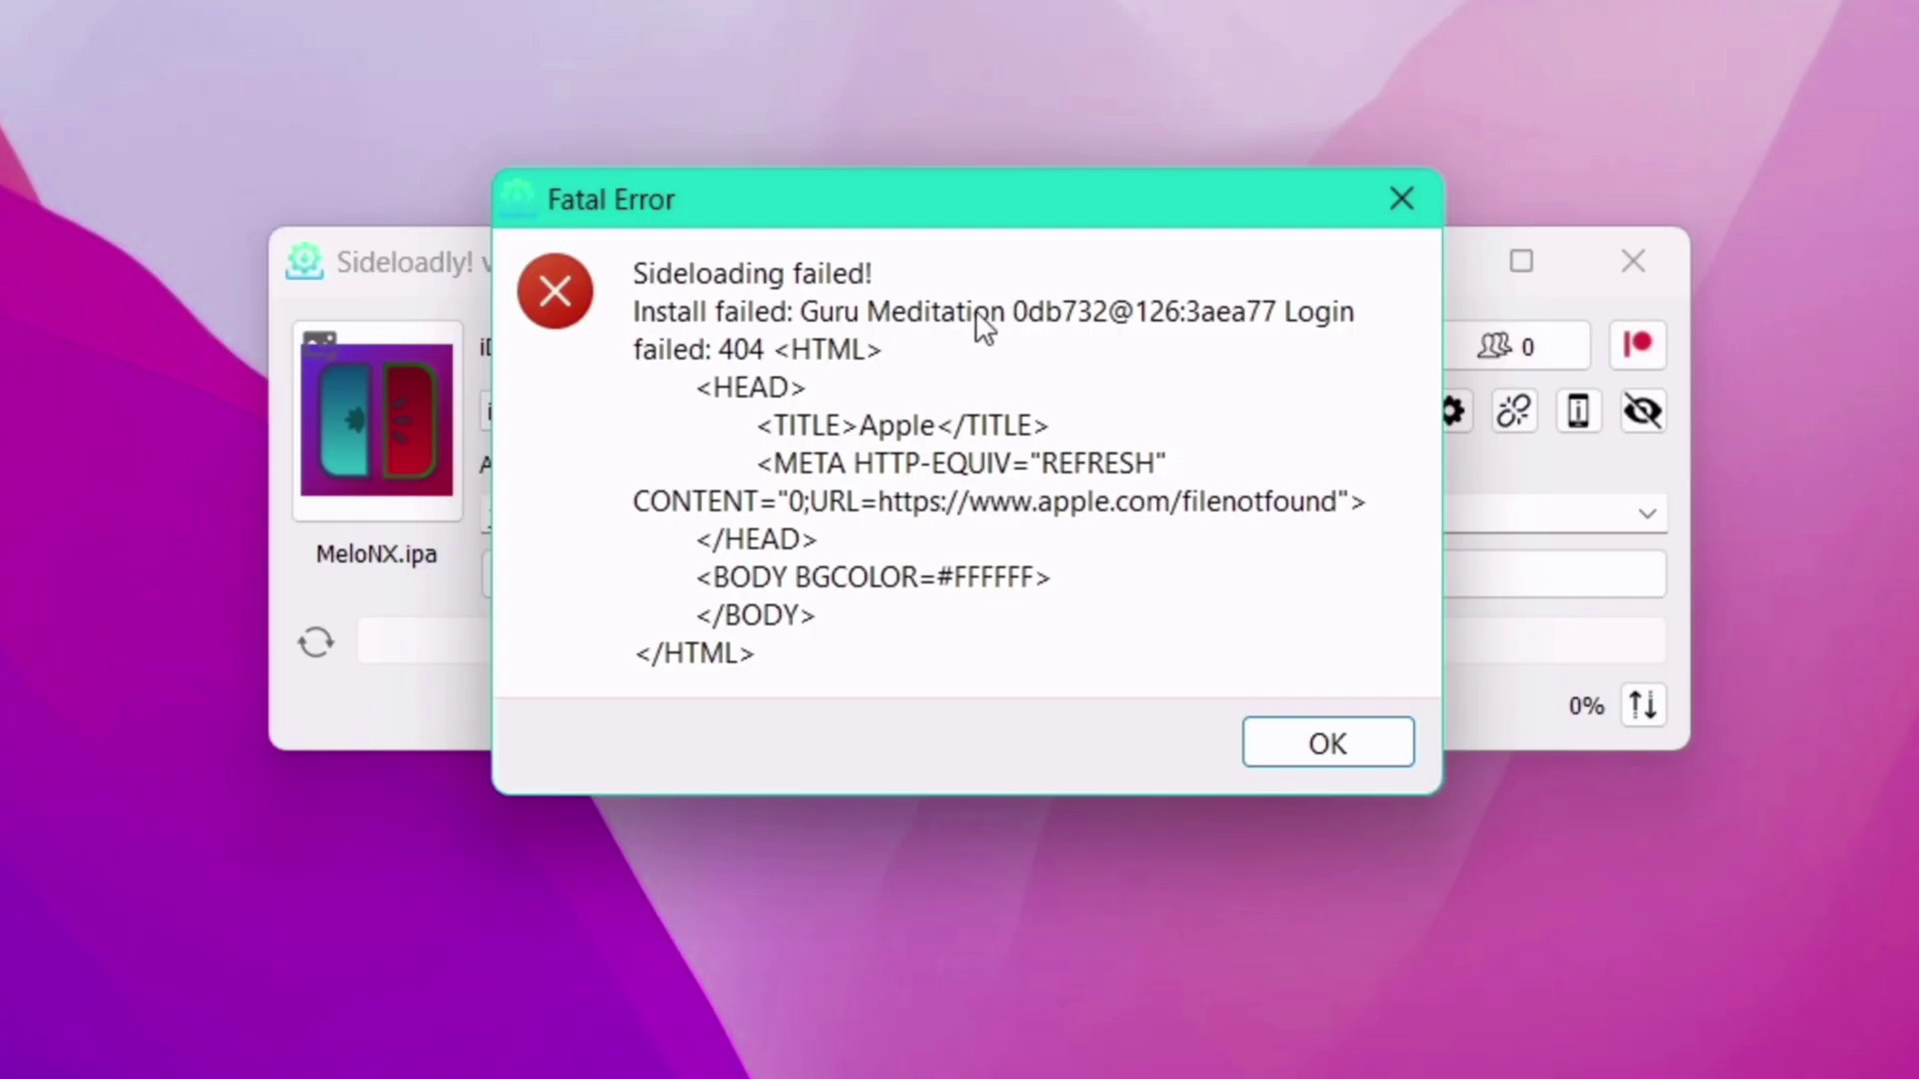
left_click(1282, 743)
left_click(1624, 264)
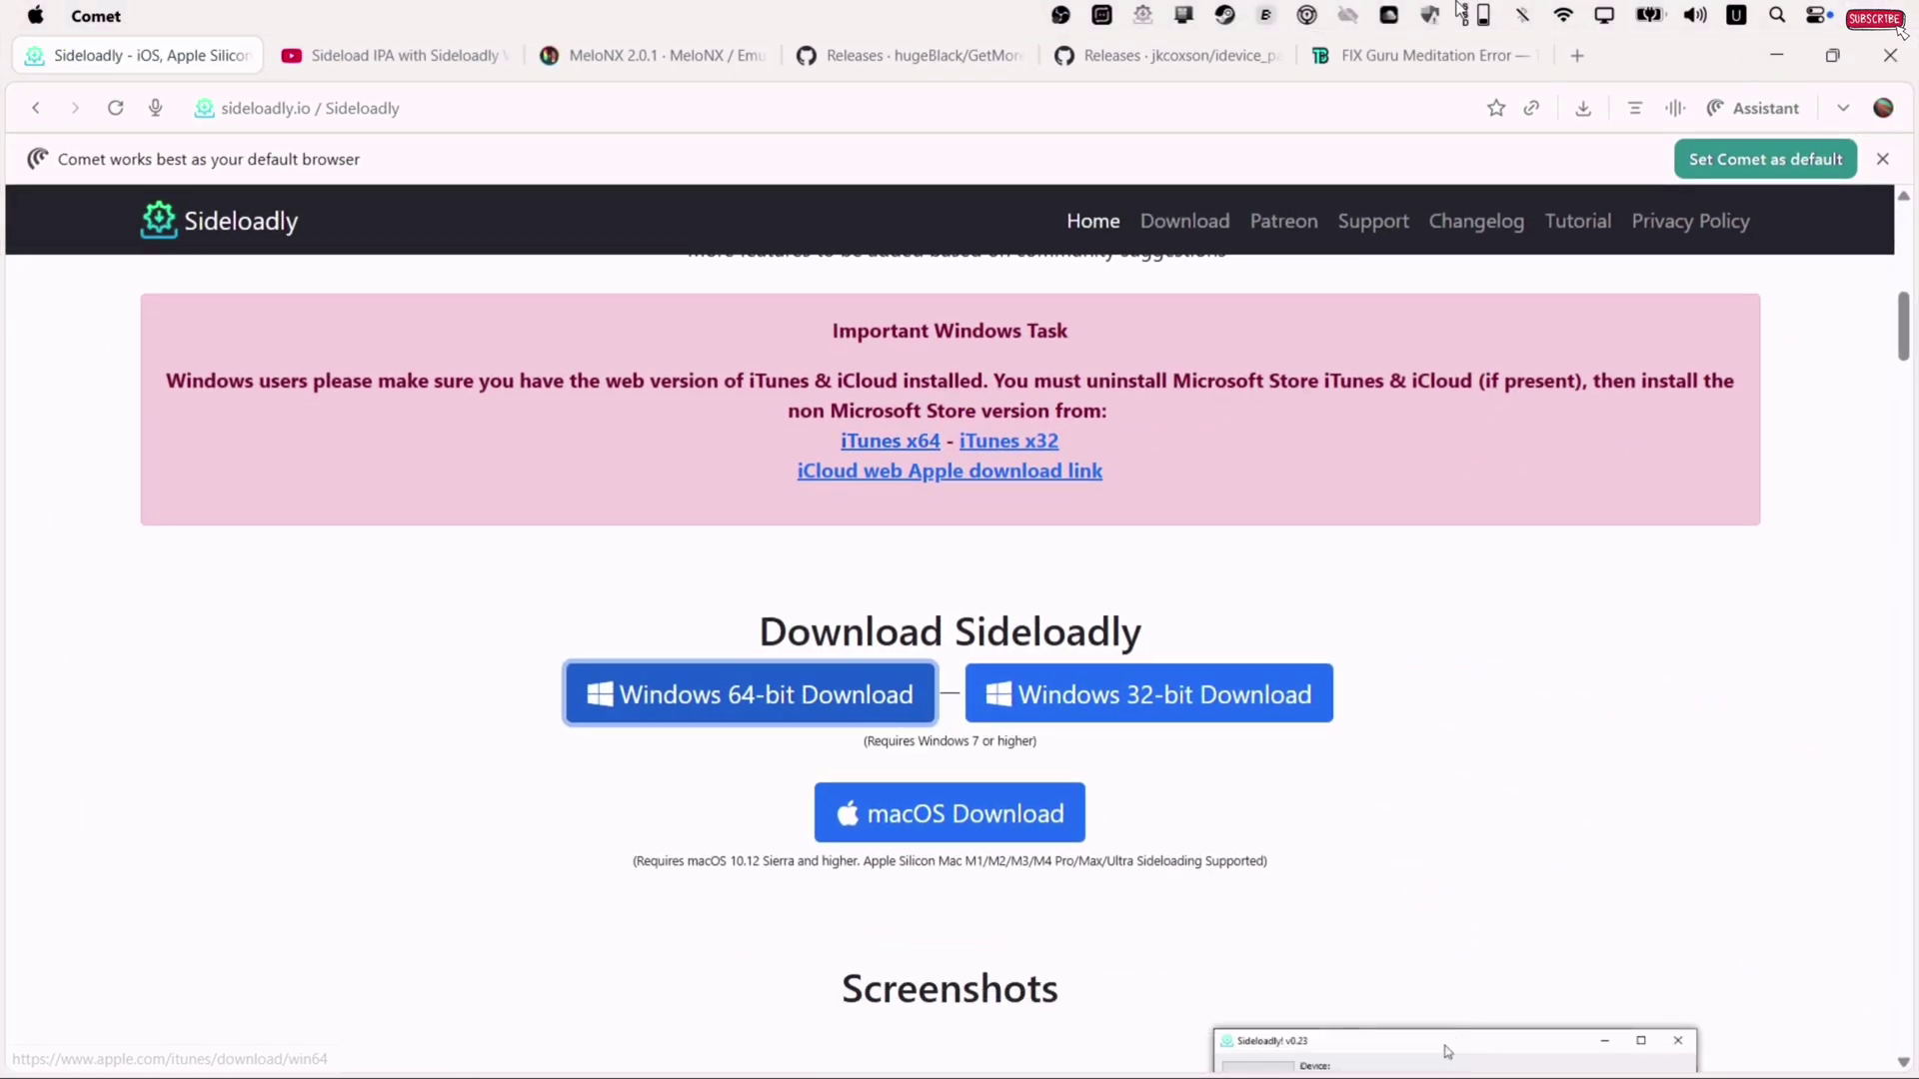
Switch to the 'FIX Guru Meditation Error' techybuff page and scroll to its download links.
left_click(1415, 60)
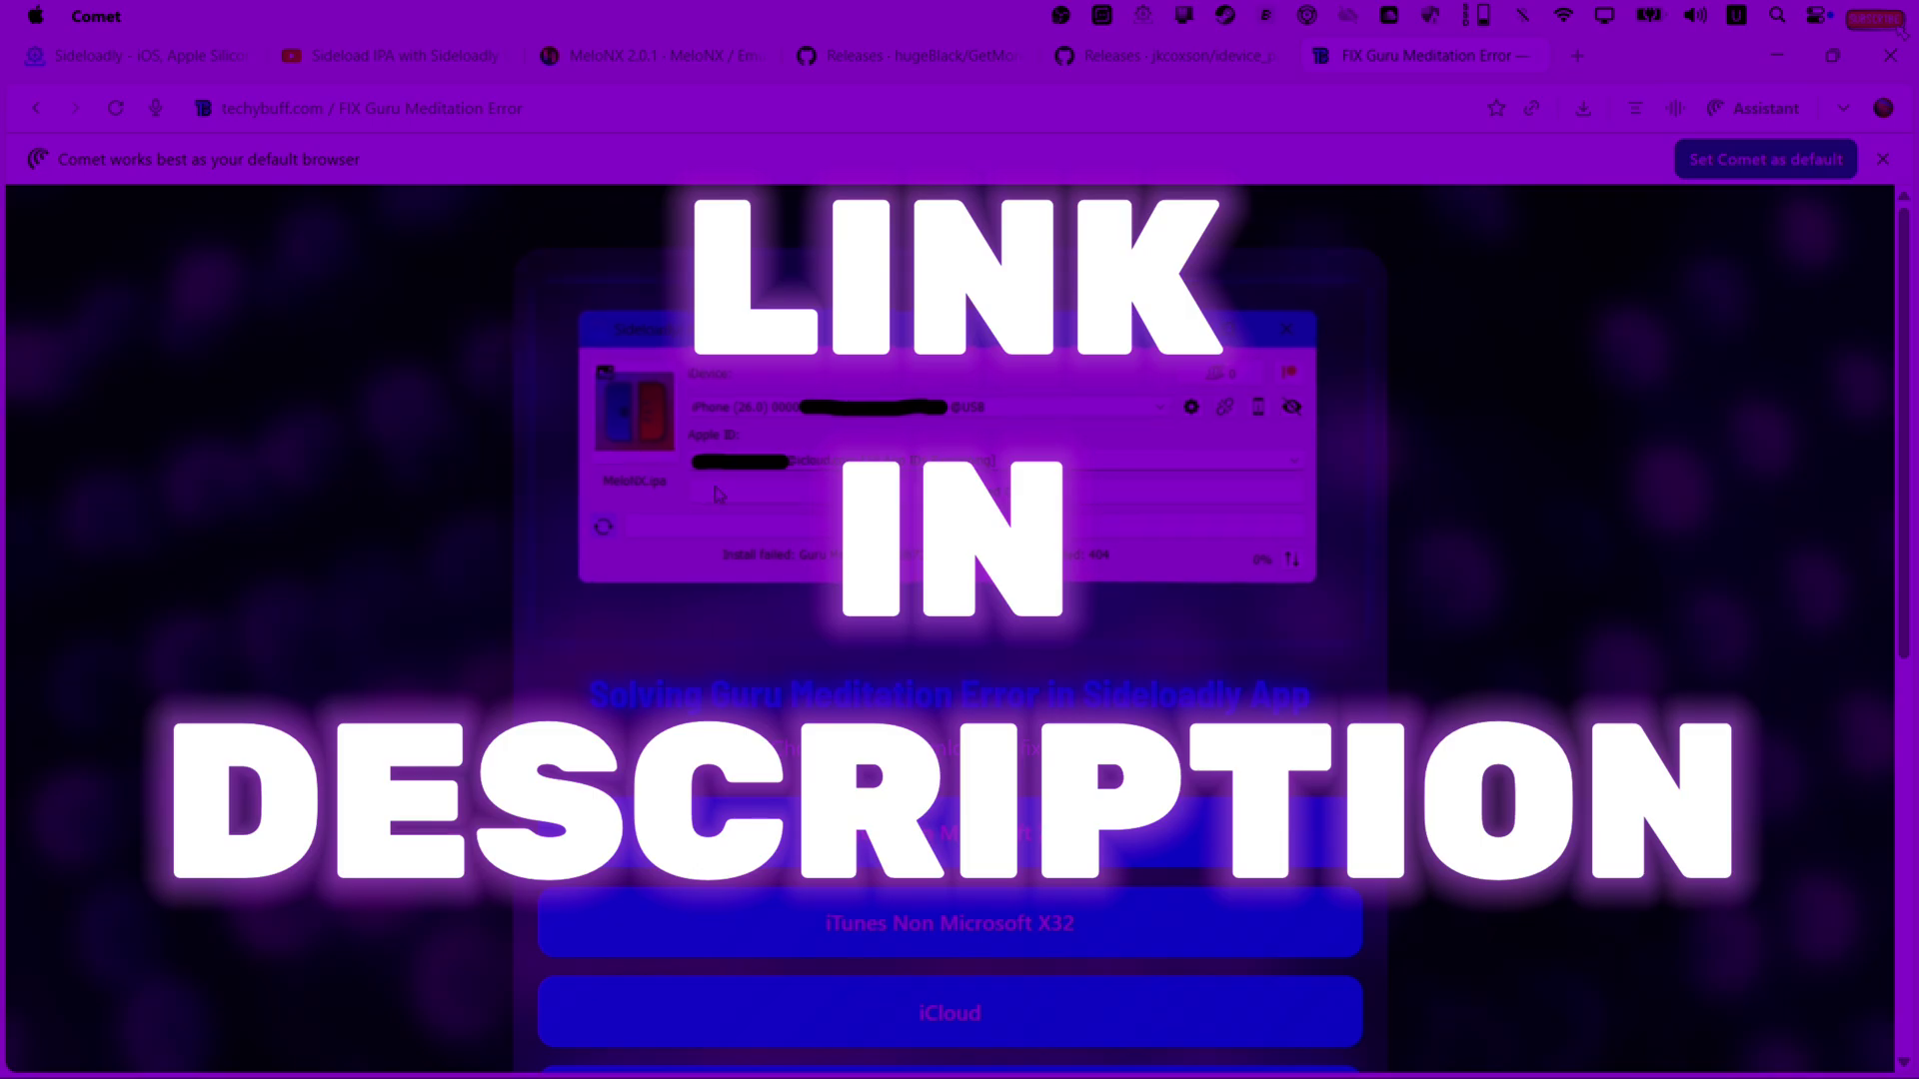
scroll(1473, 575, "down", 4)
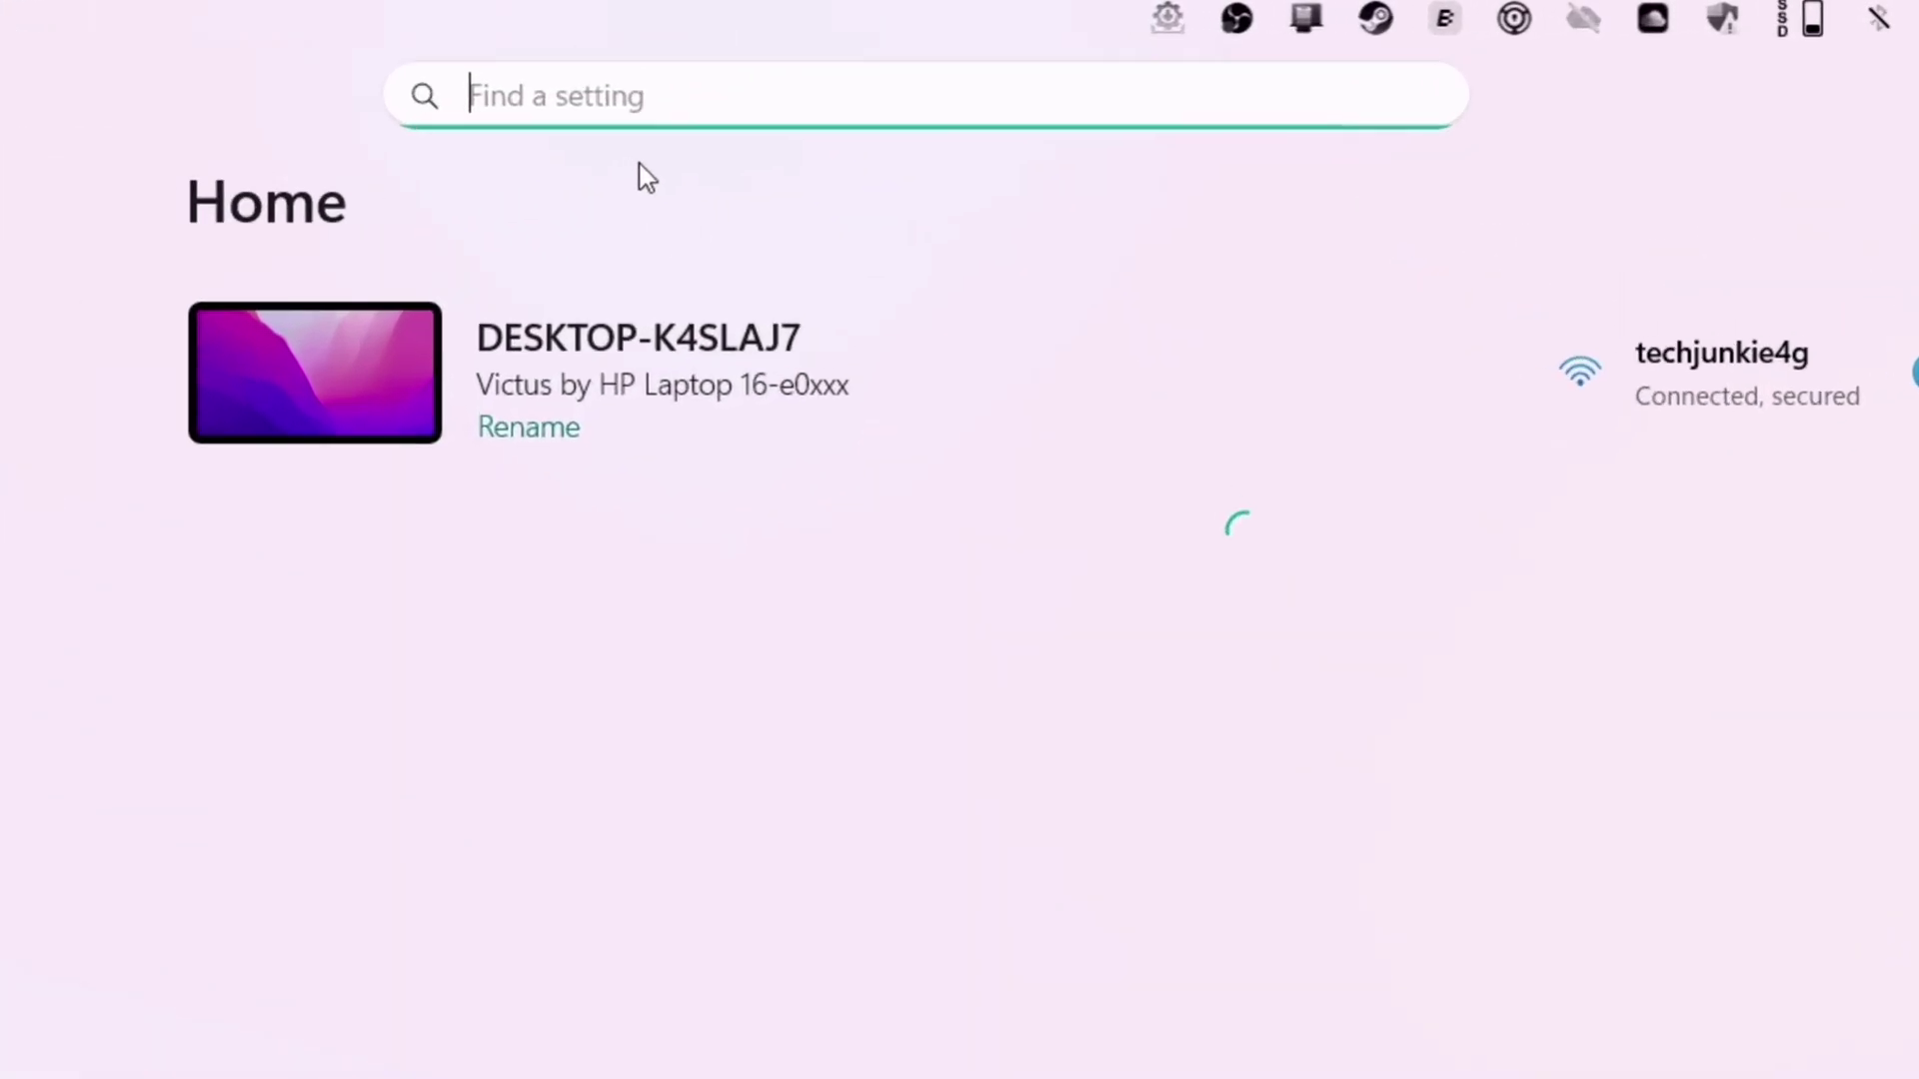
Search Windows Settings for 'device sp' and open Device specifications to check the system type.
type("device sp")
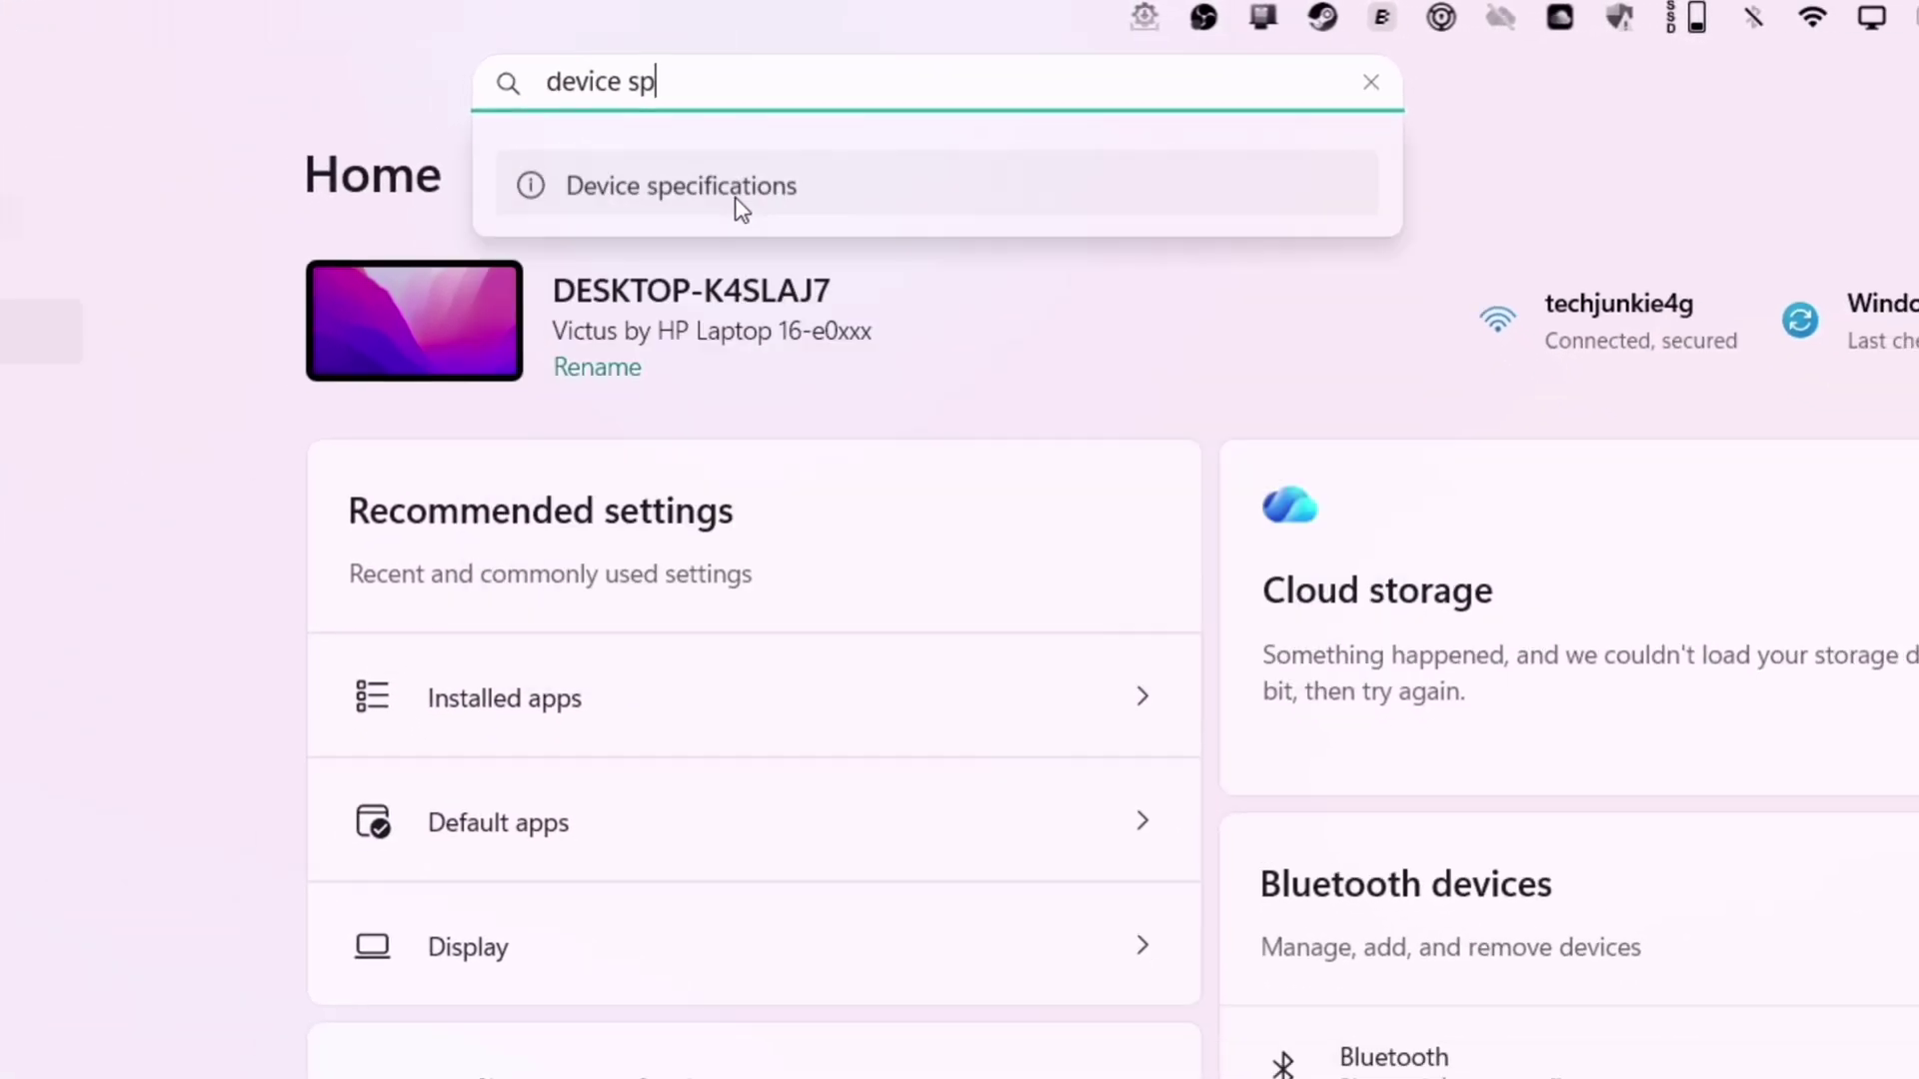
left_click(788, 166)
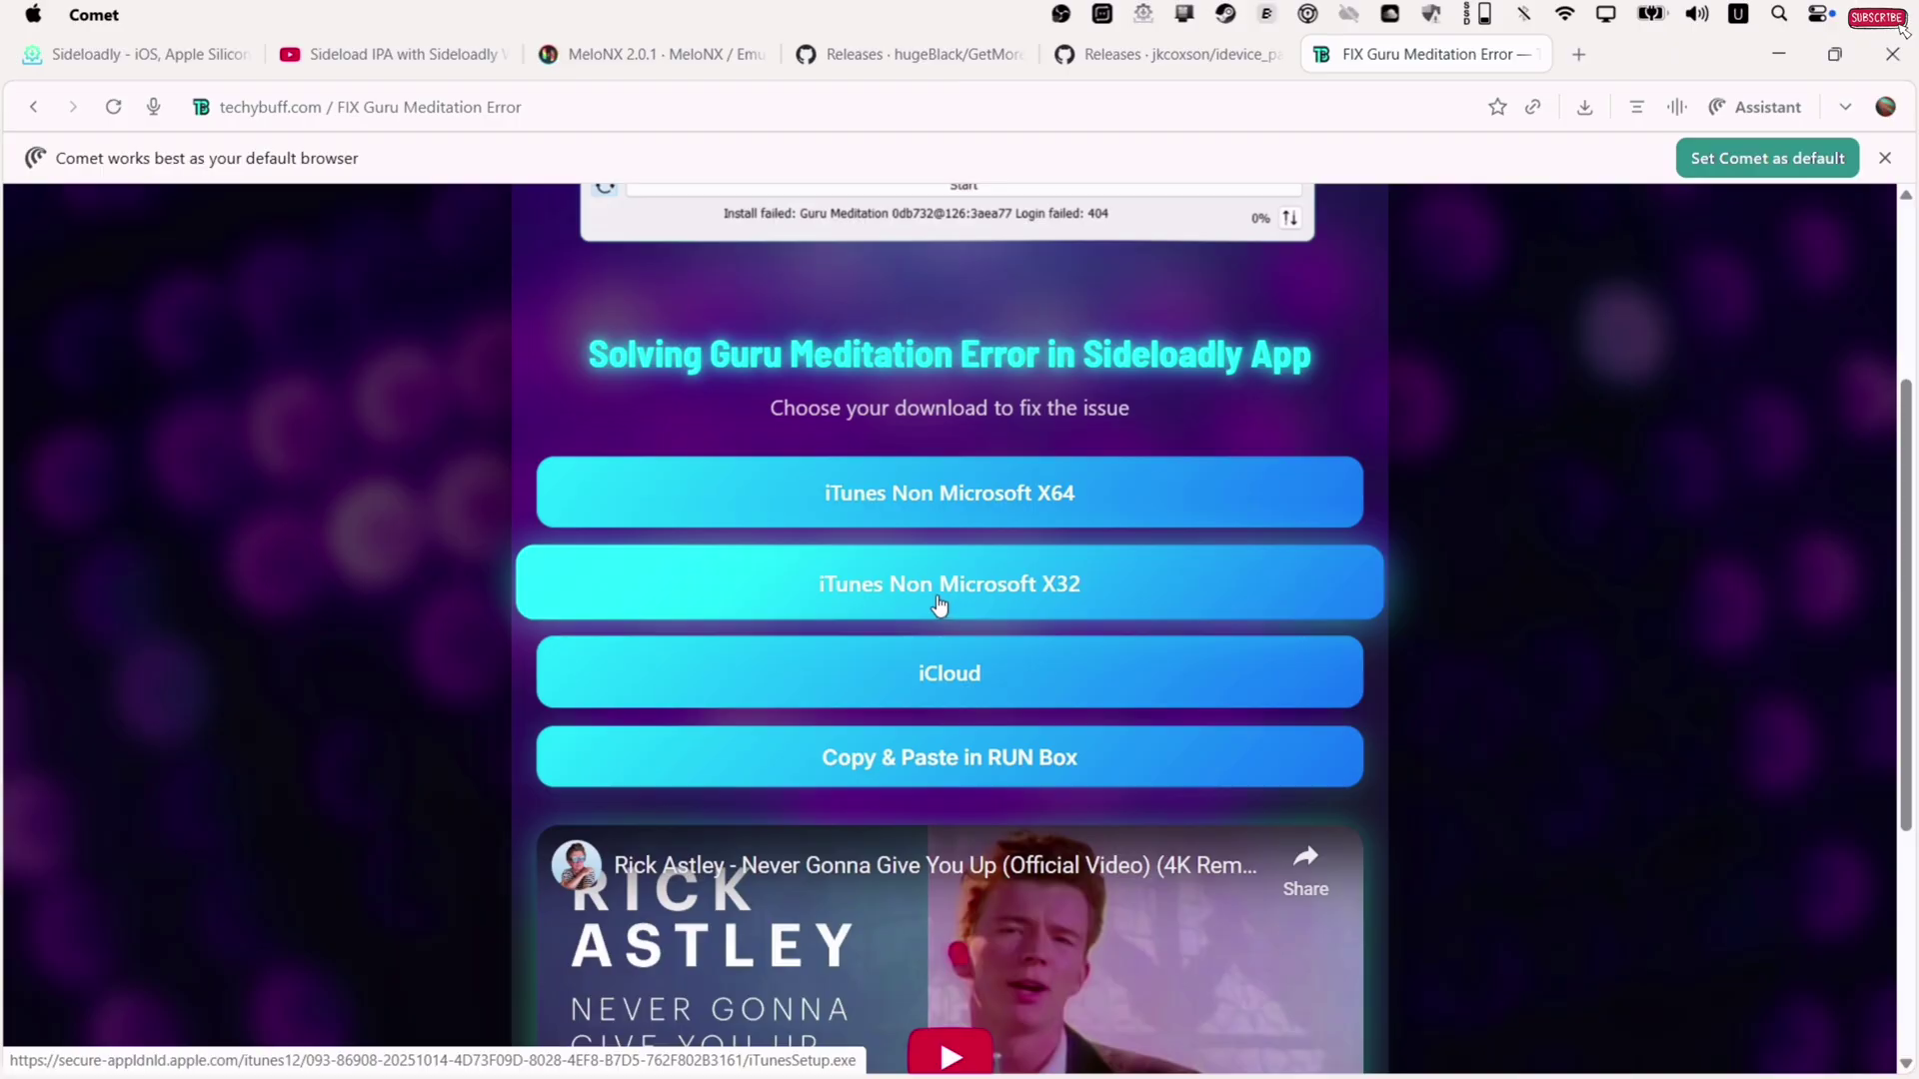
Download the 'iTunes Non Microsoft X64' and iCloud installers, then check recent downloads.
left_click(1003, 521)
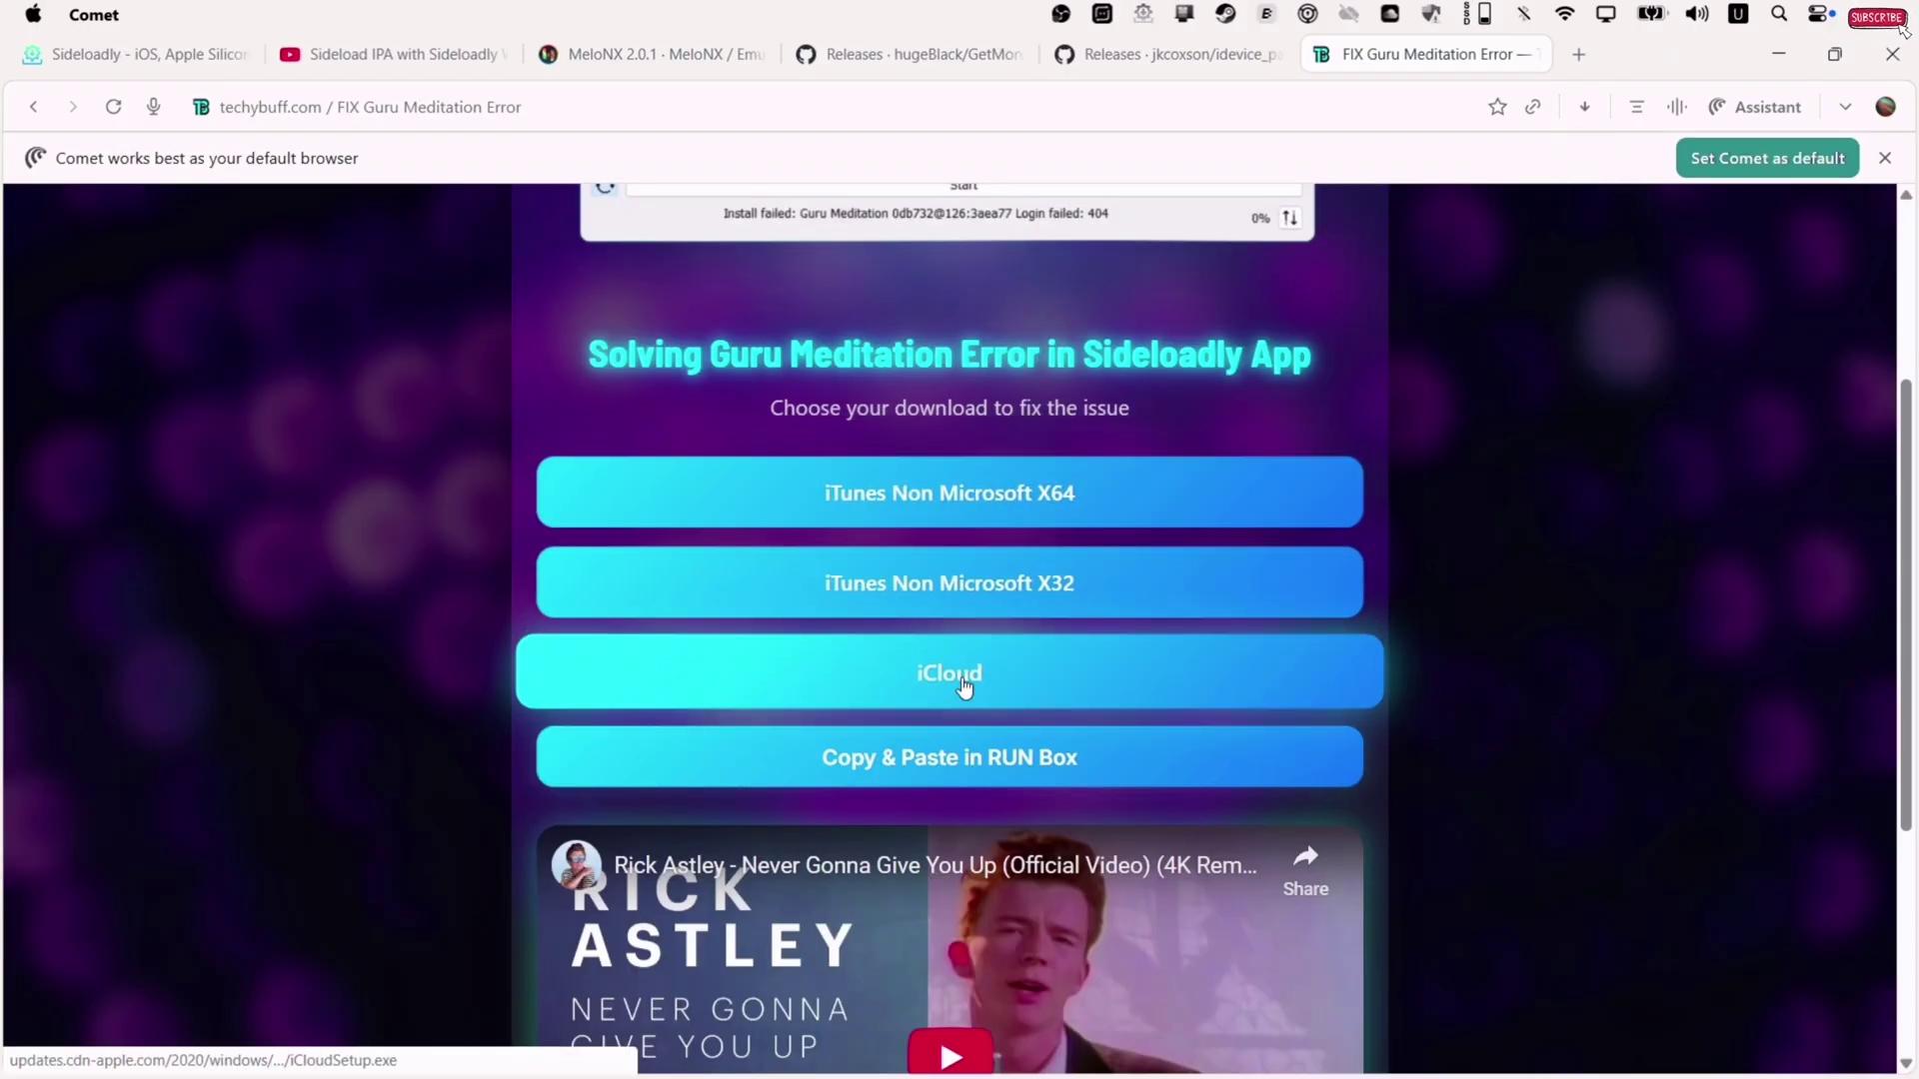
left_click(963, 683)
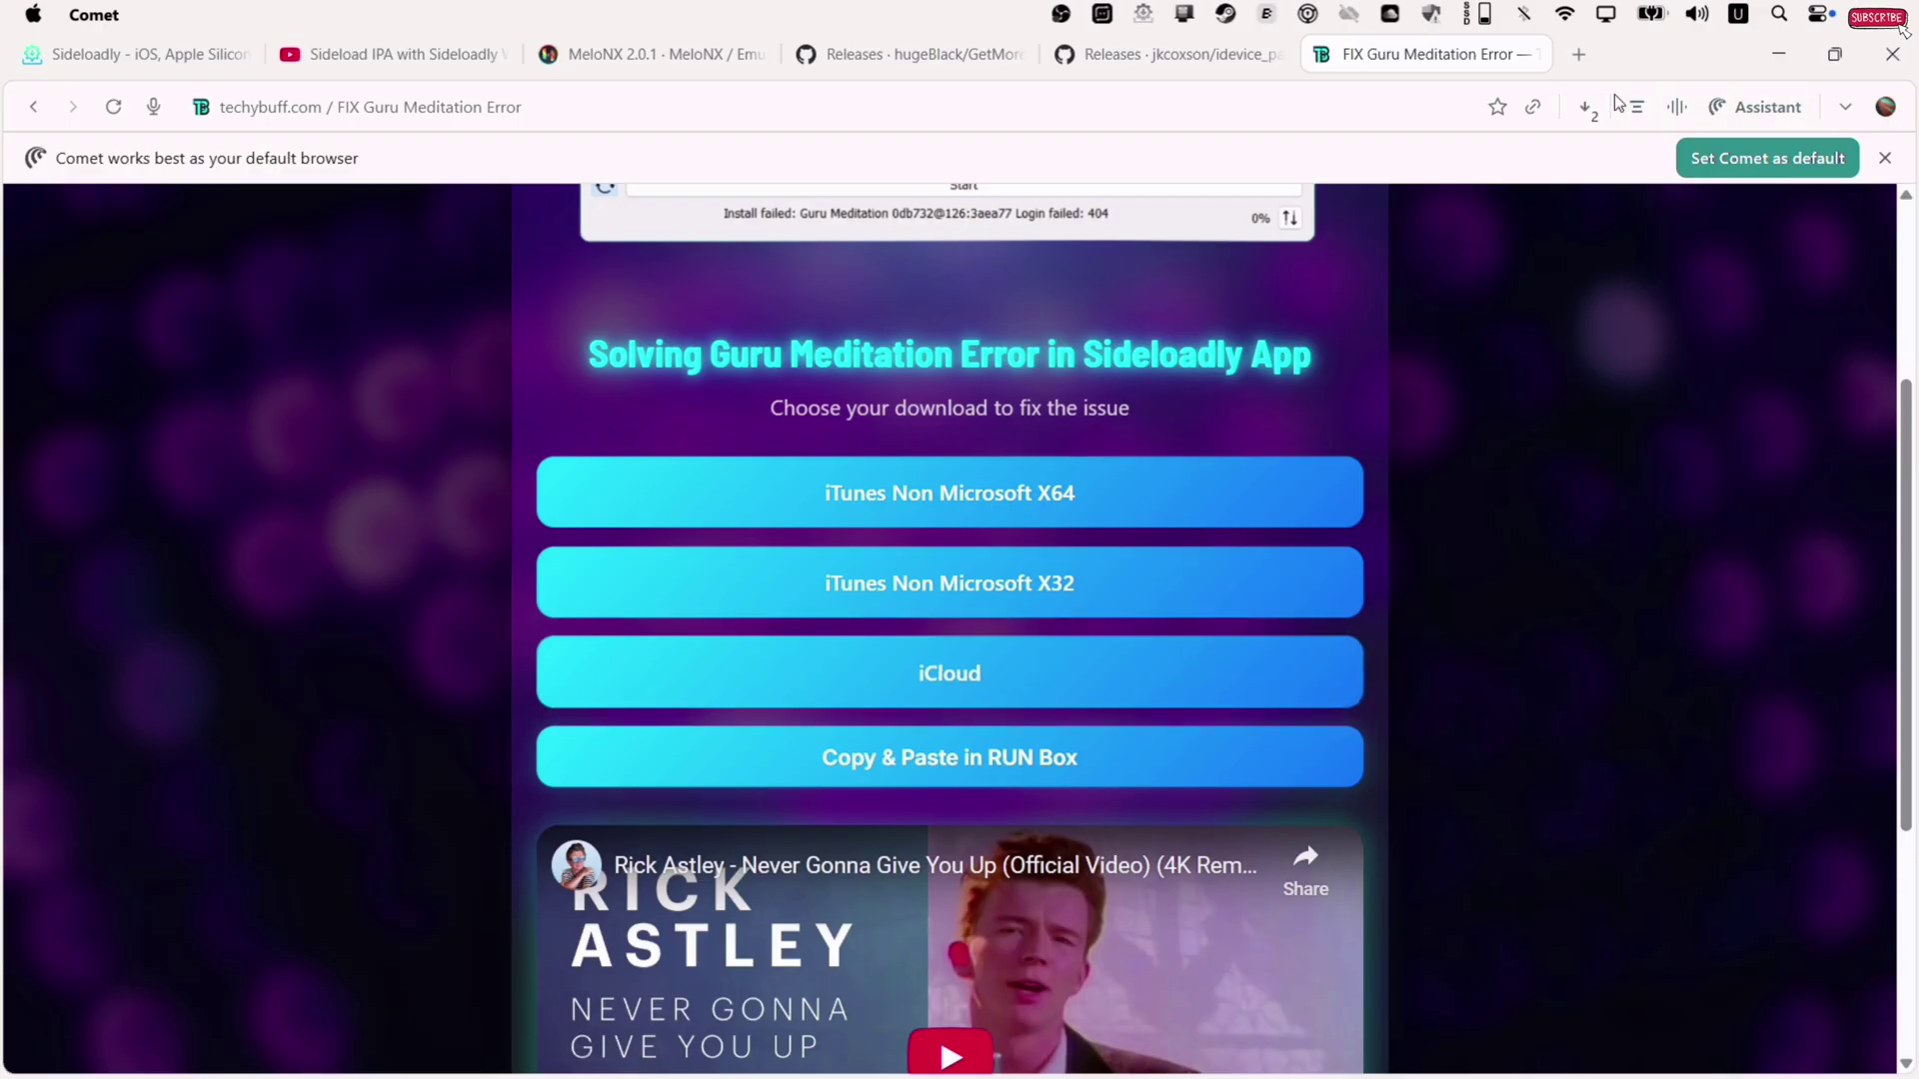
left_click(1587, 107)
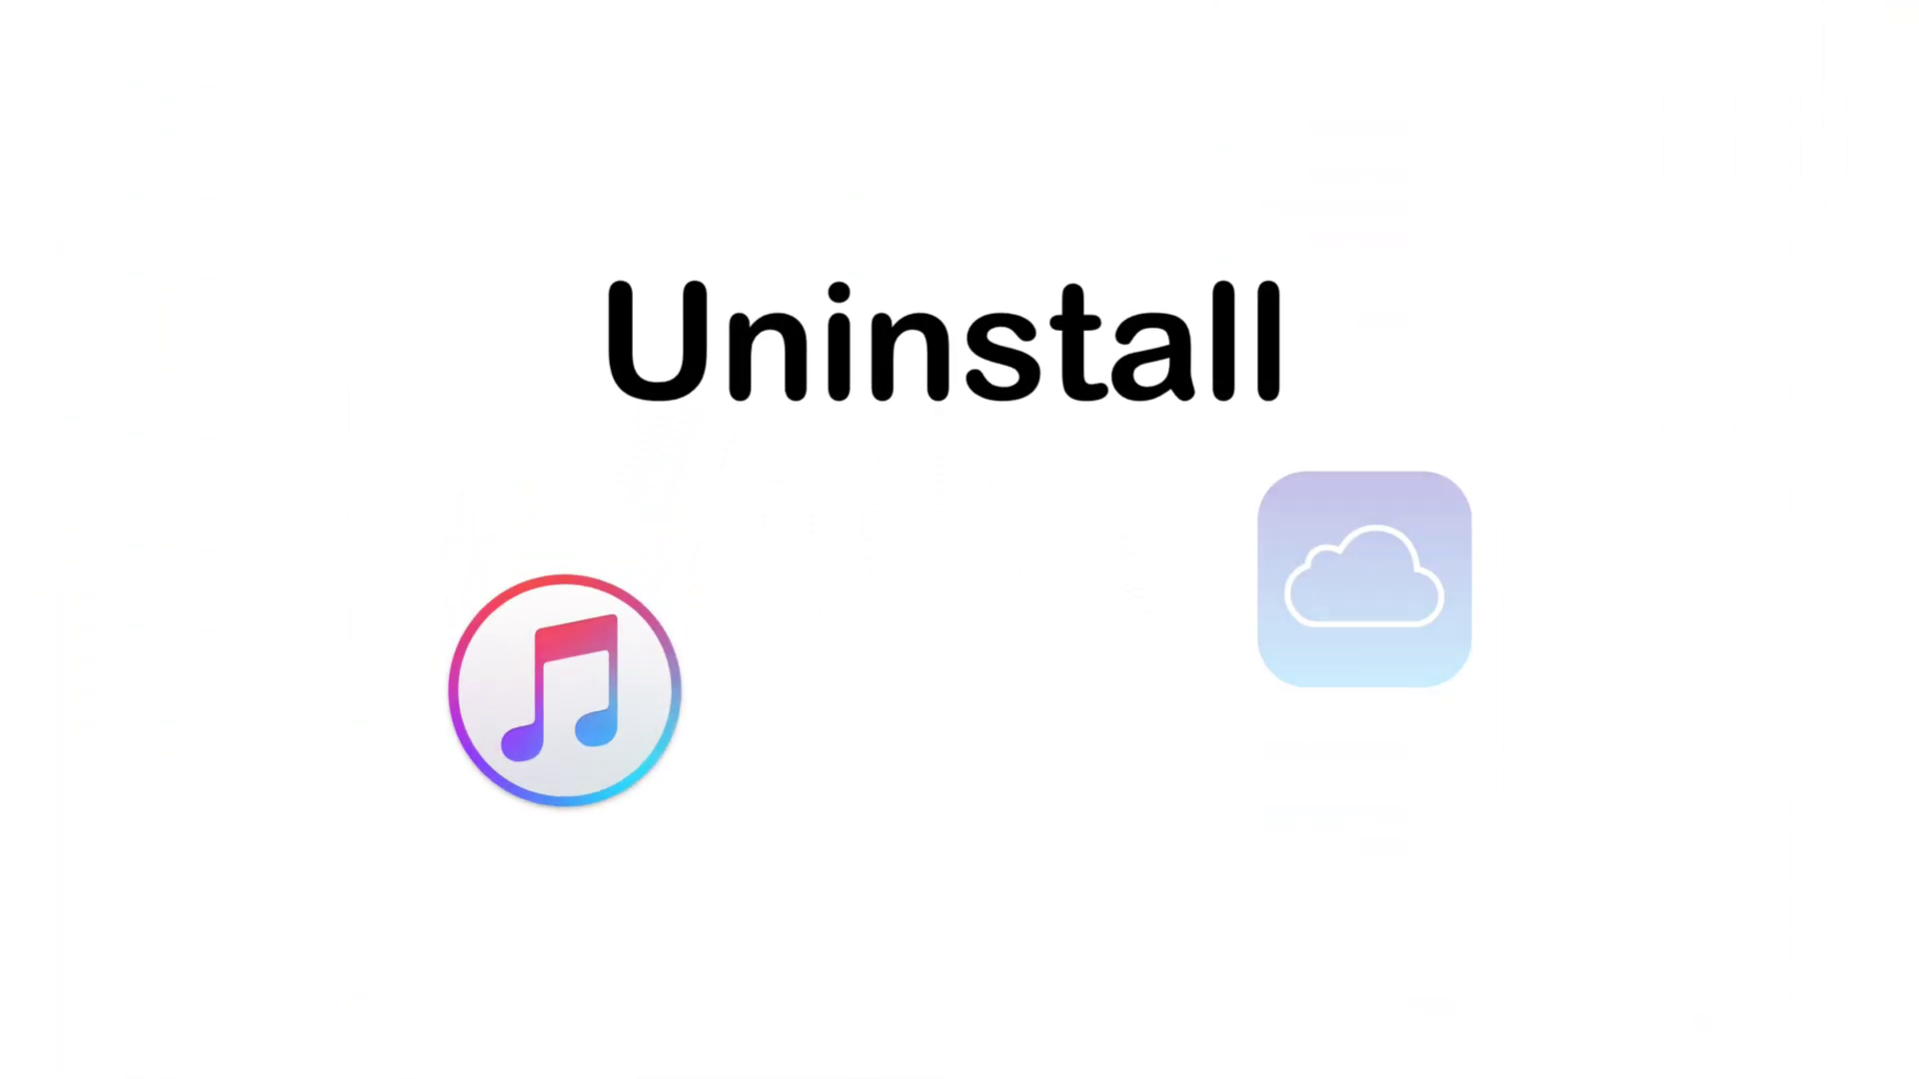
Run iTunes64Setup (13) from Downloads and install iTunes with the default options.
left_click(321, 1003)
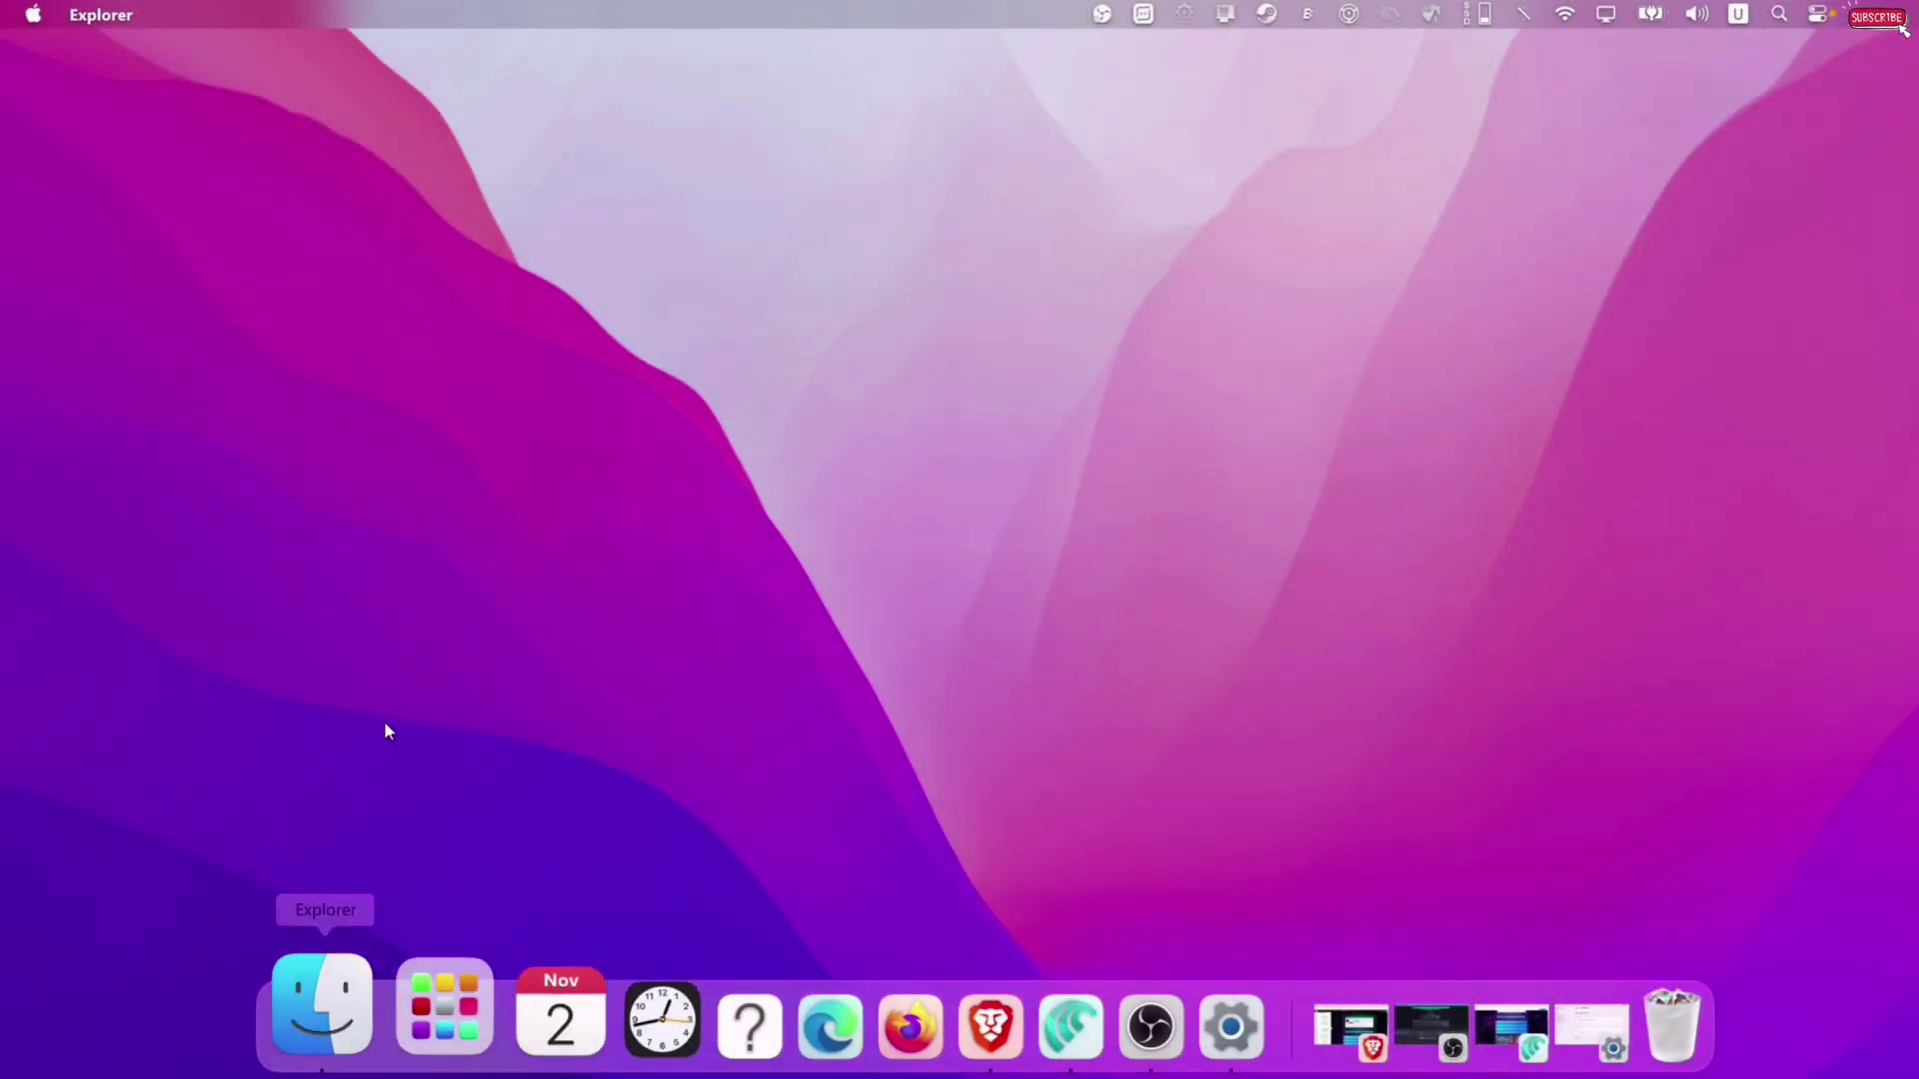
left_click(58, 338)
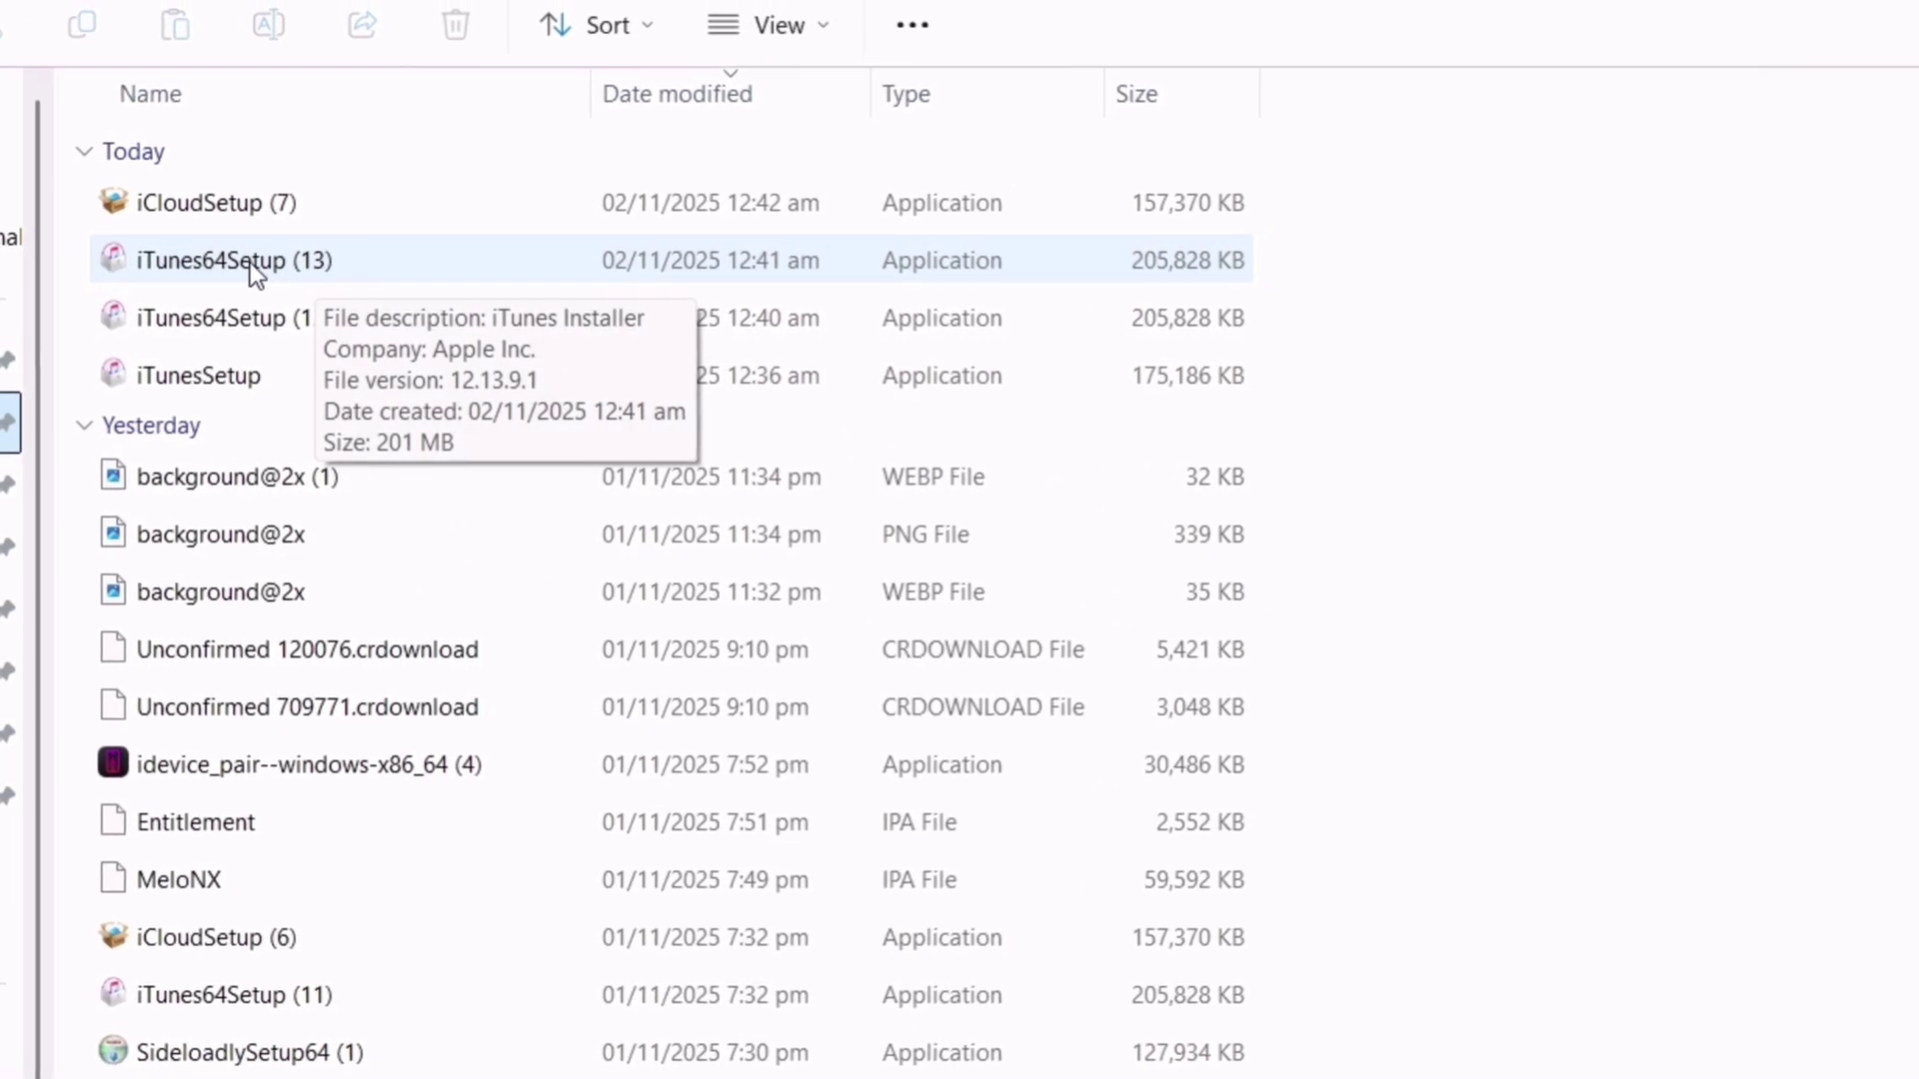
double_click(253, 261)
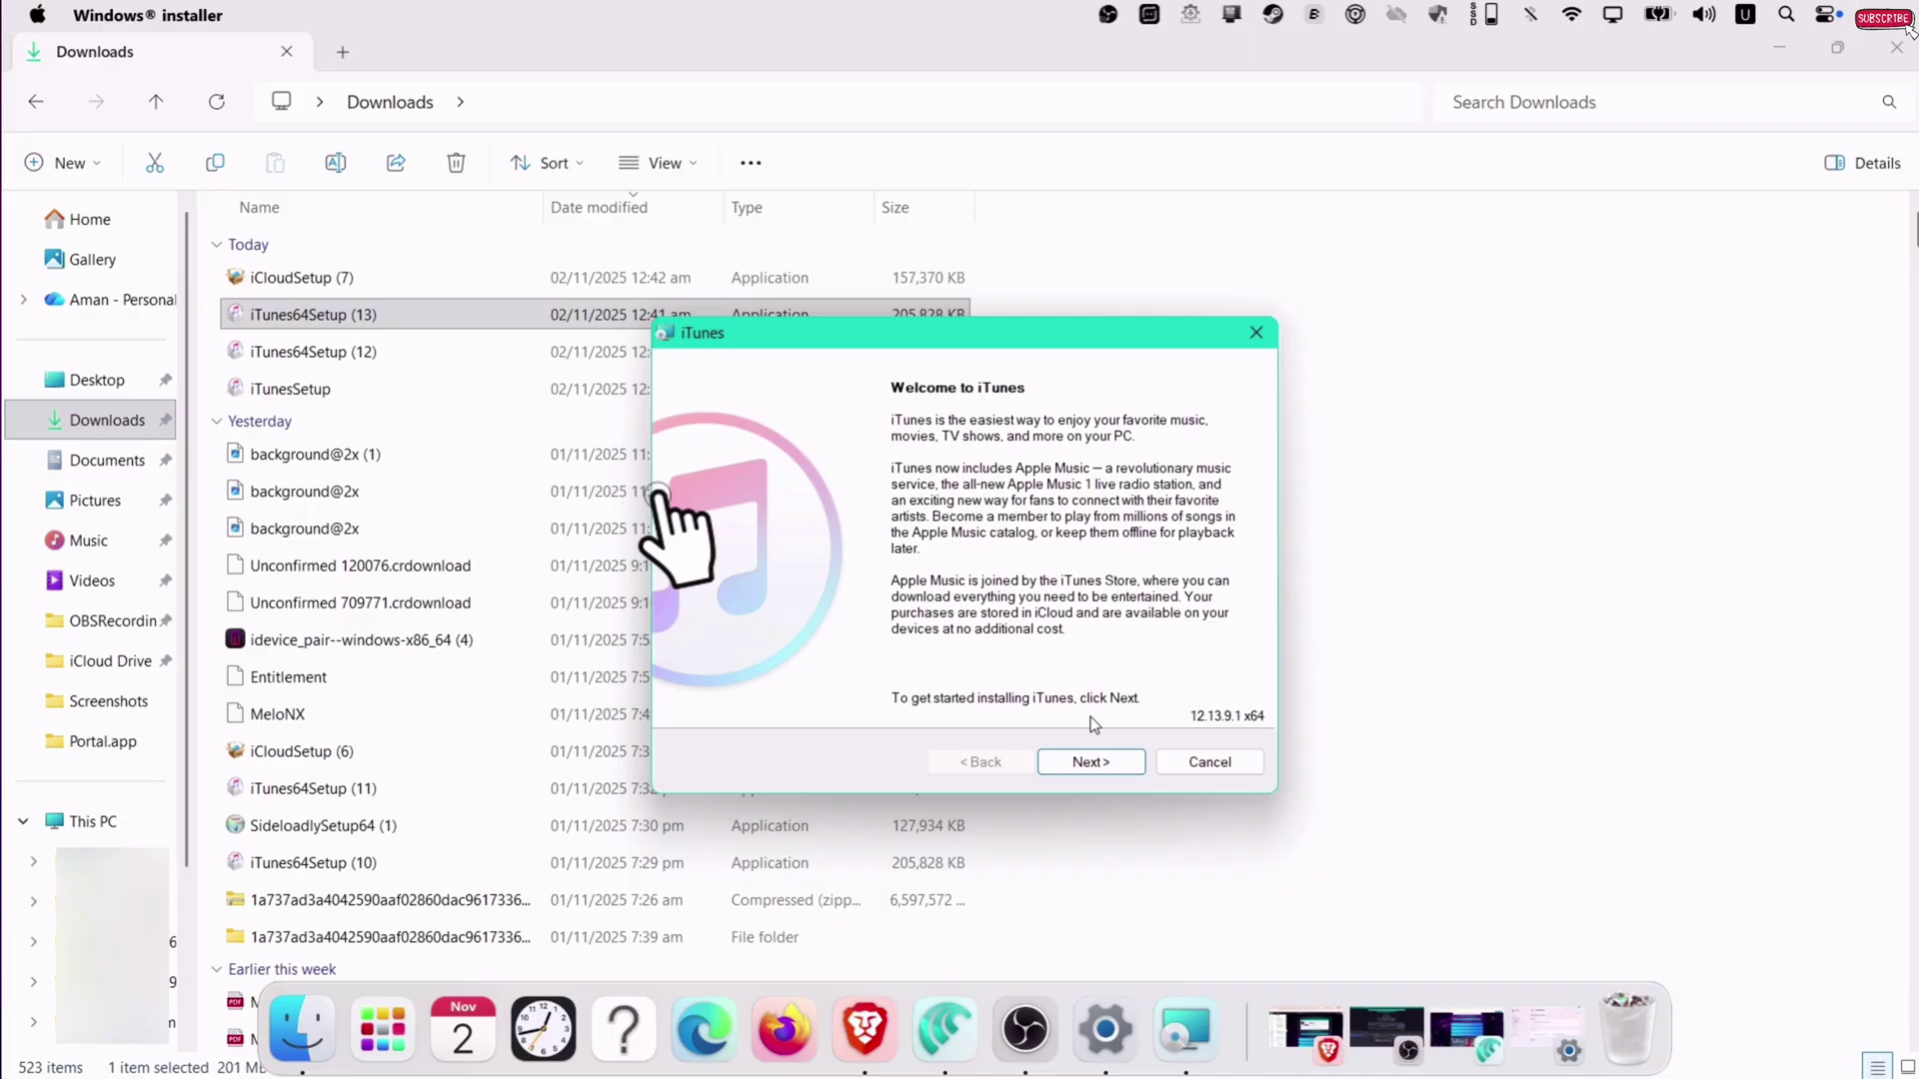
left_click(1092, 761)
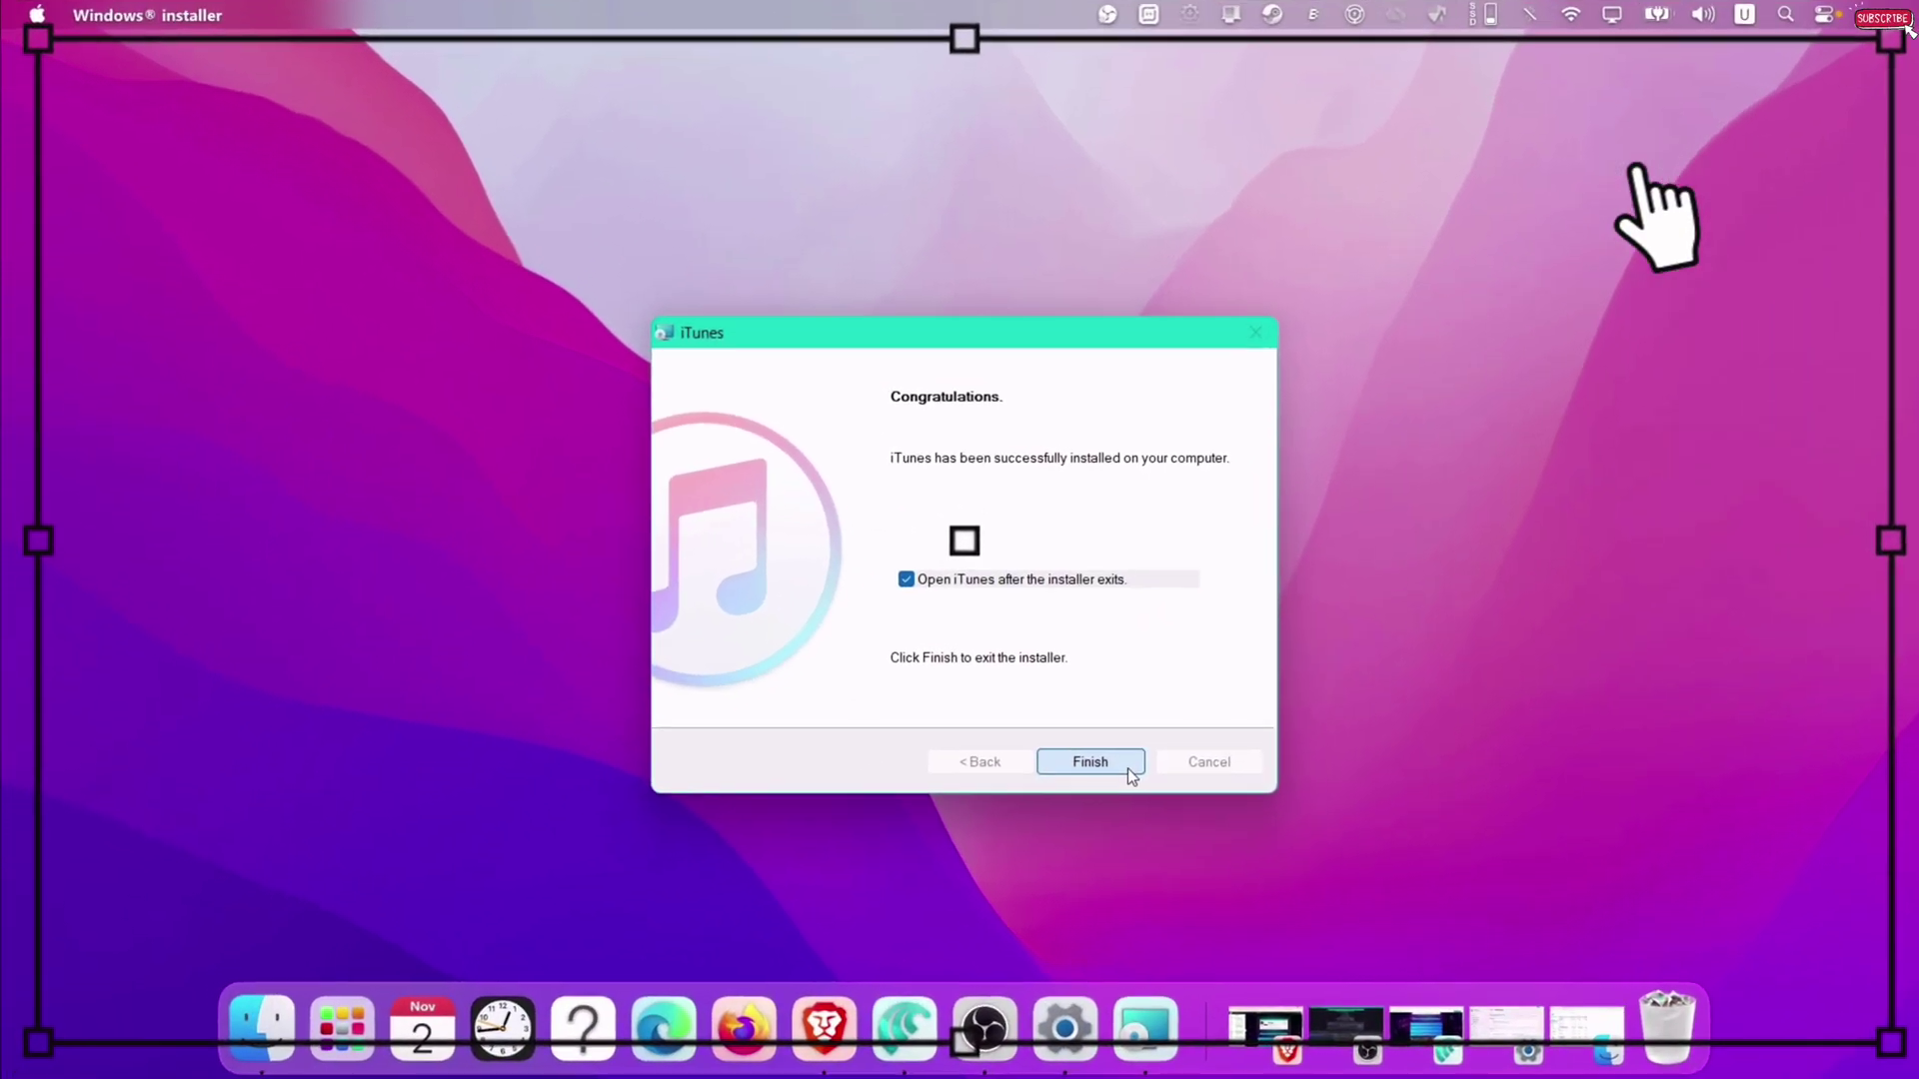
left_click(1128, 769)
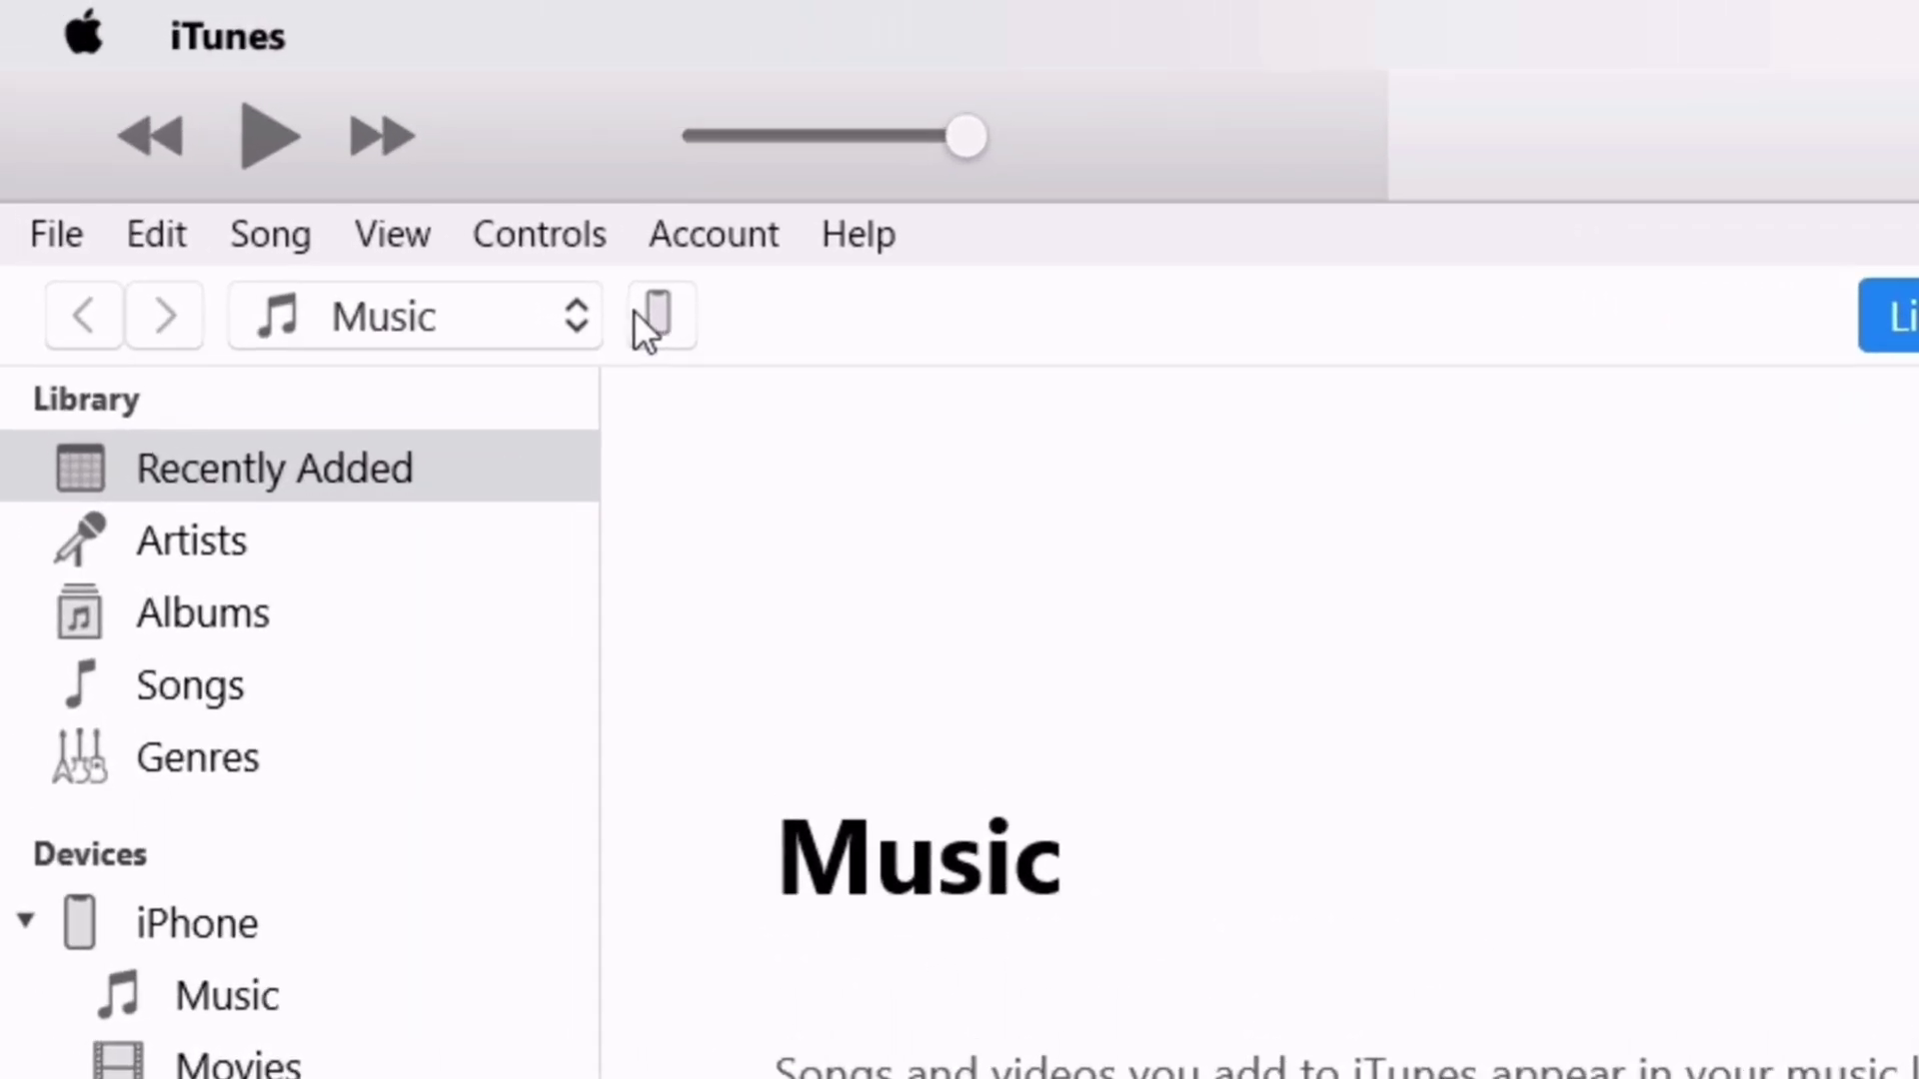
View the connected iPhone's page in iTunes, check its Options, then click Done.
left_click(374, 179)
scroll(1335, 720, "down", 5)
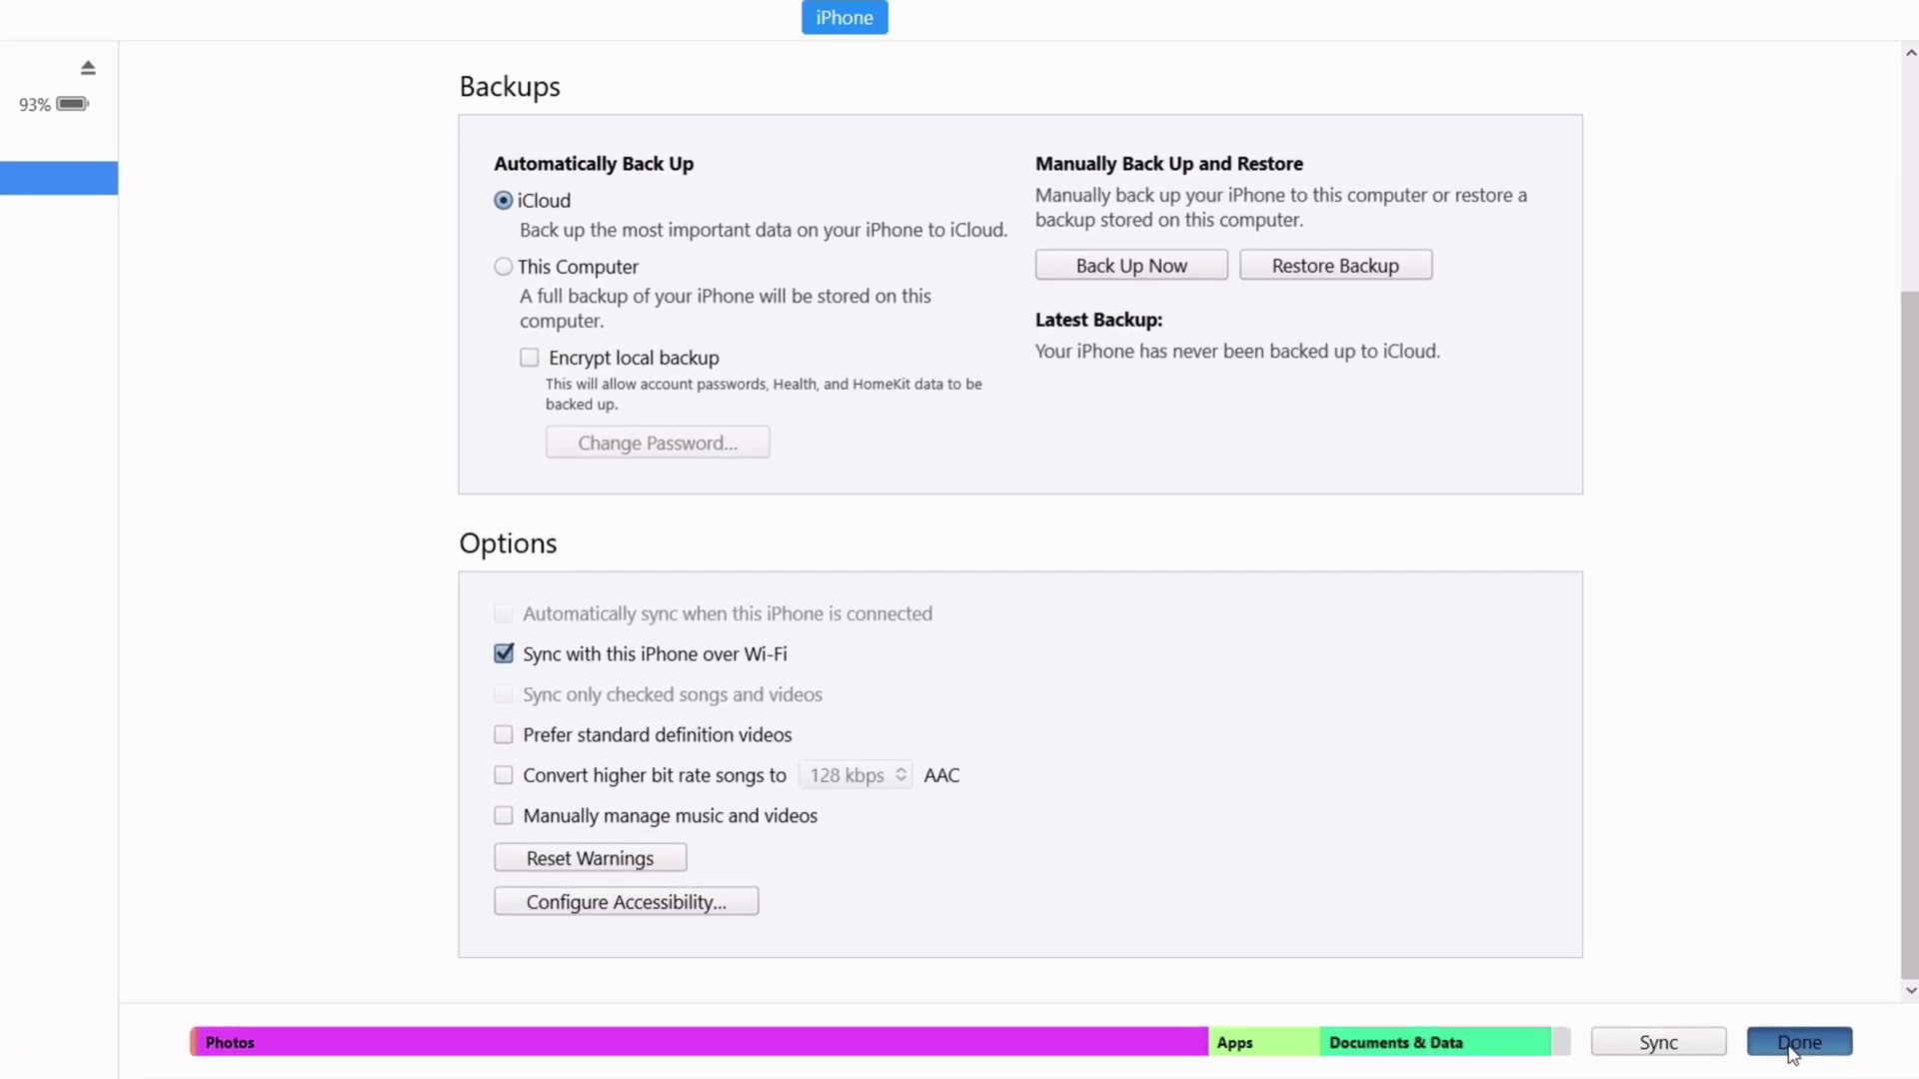
left_click(1766, 1039)
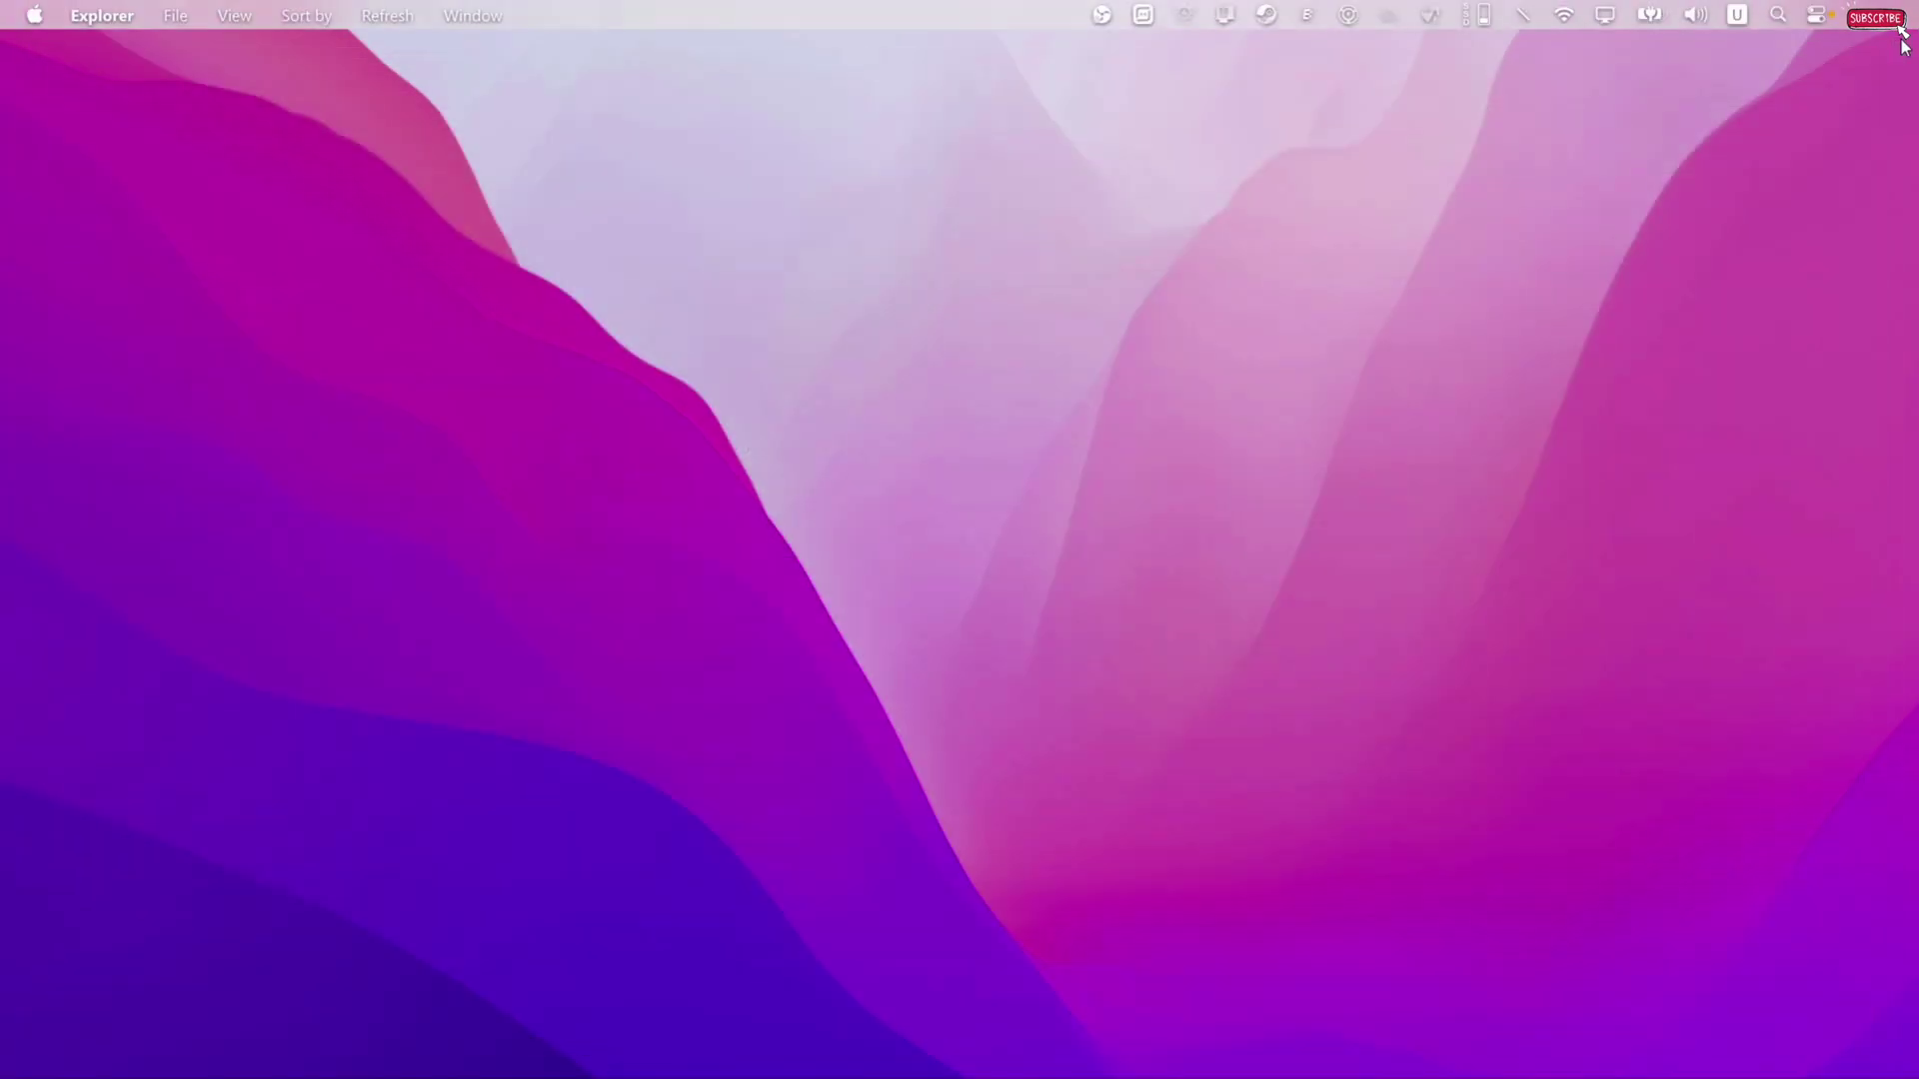
Install iCloud from iCloudSetup (7) in Downloads, then bring back the browser showing sideloadly.io.
left_click(299, 1029)
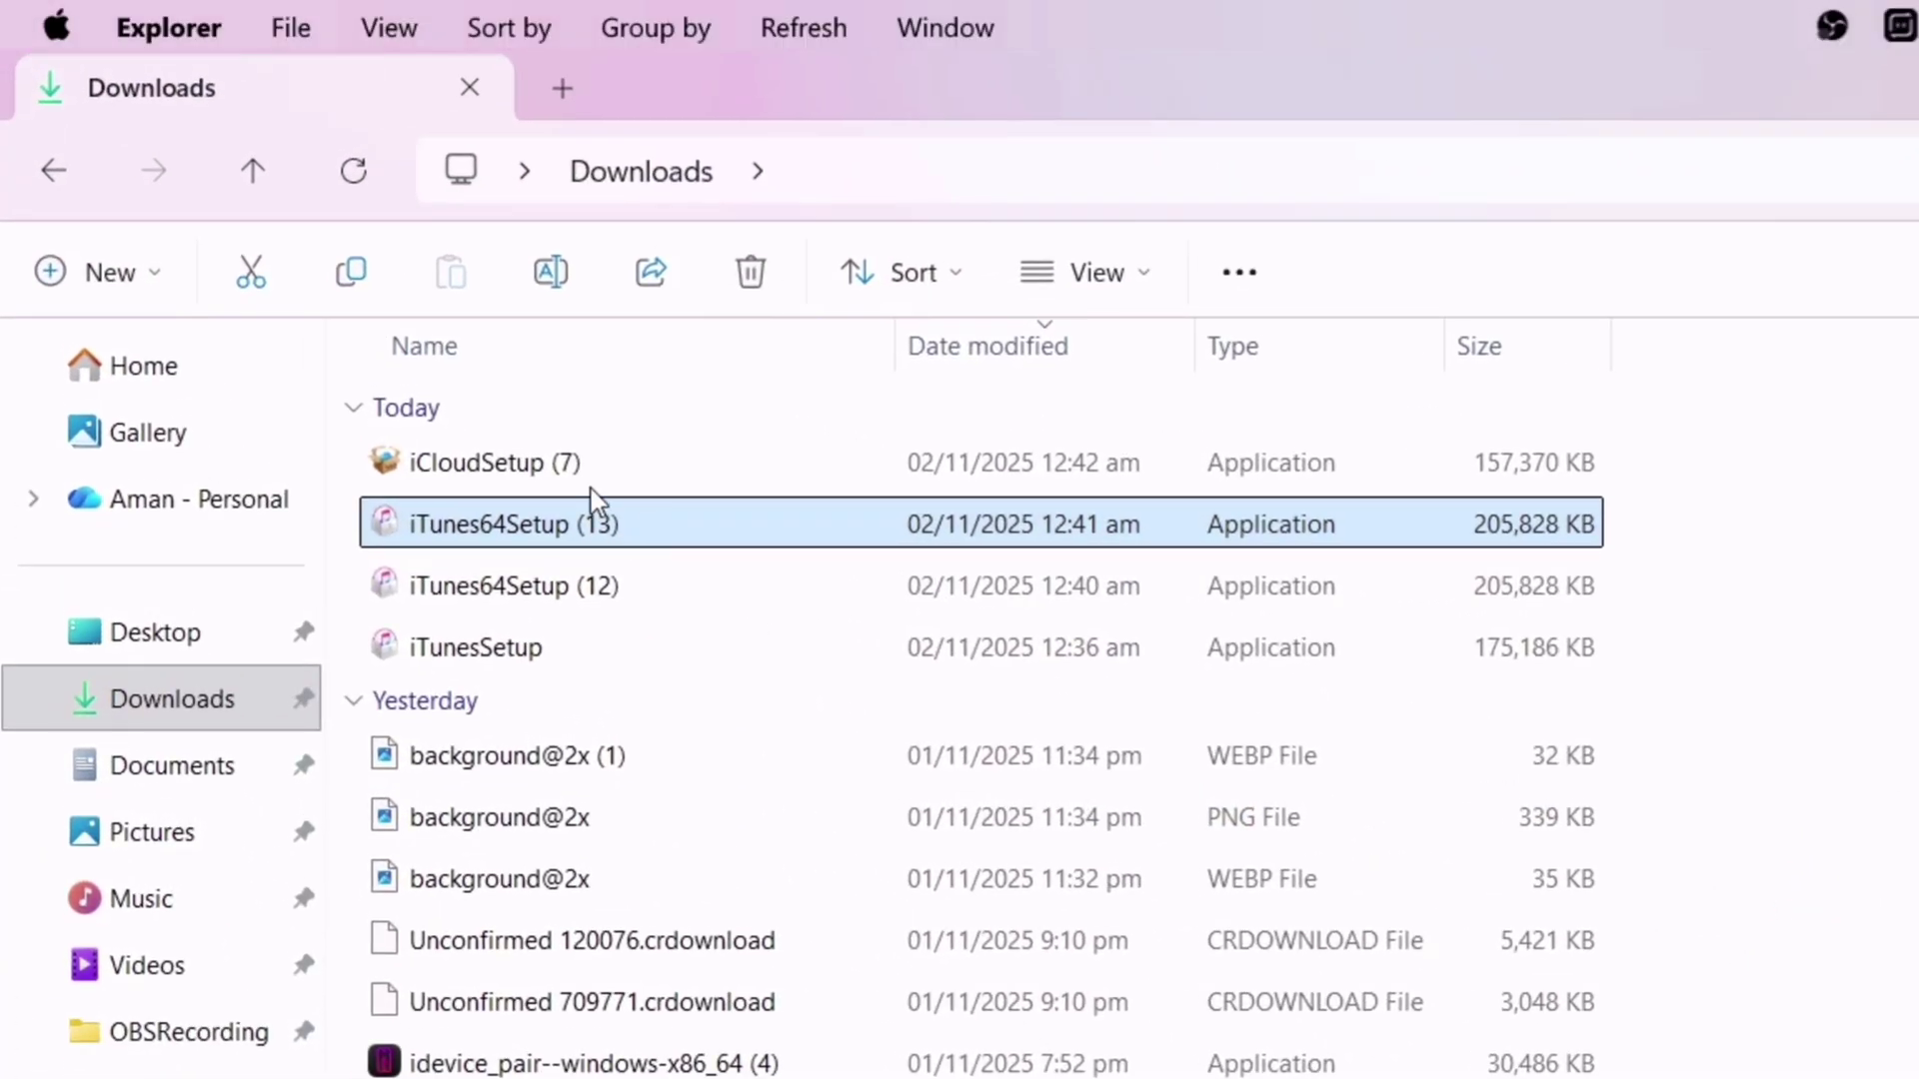
double_click(588, 465)
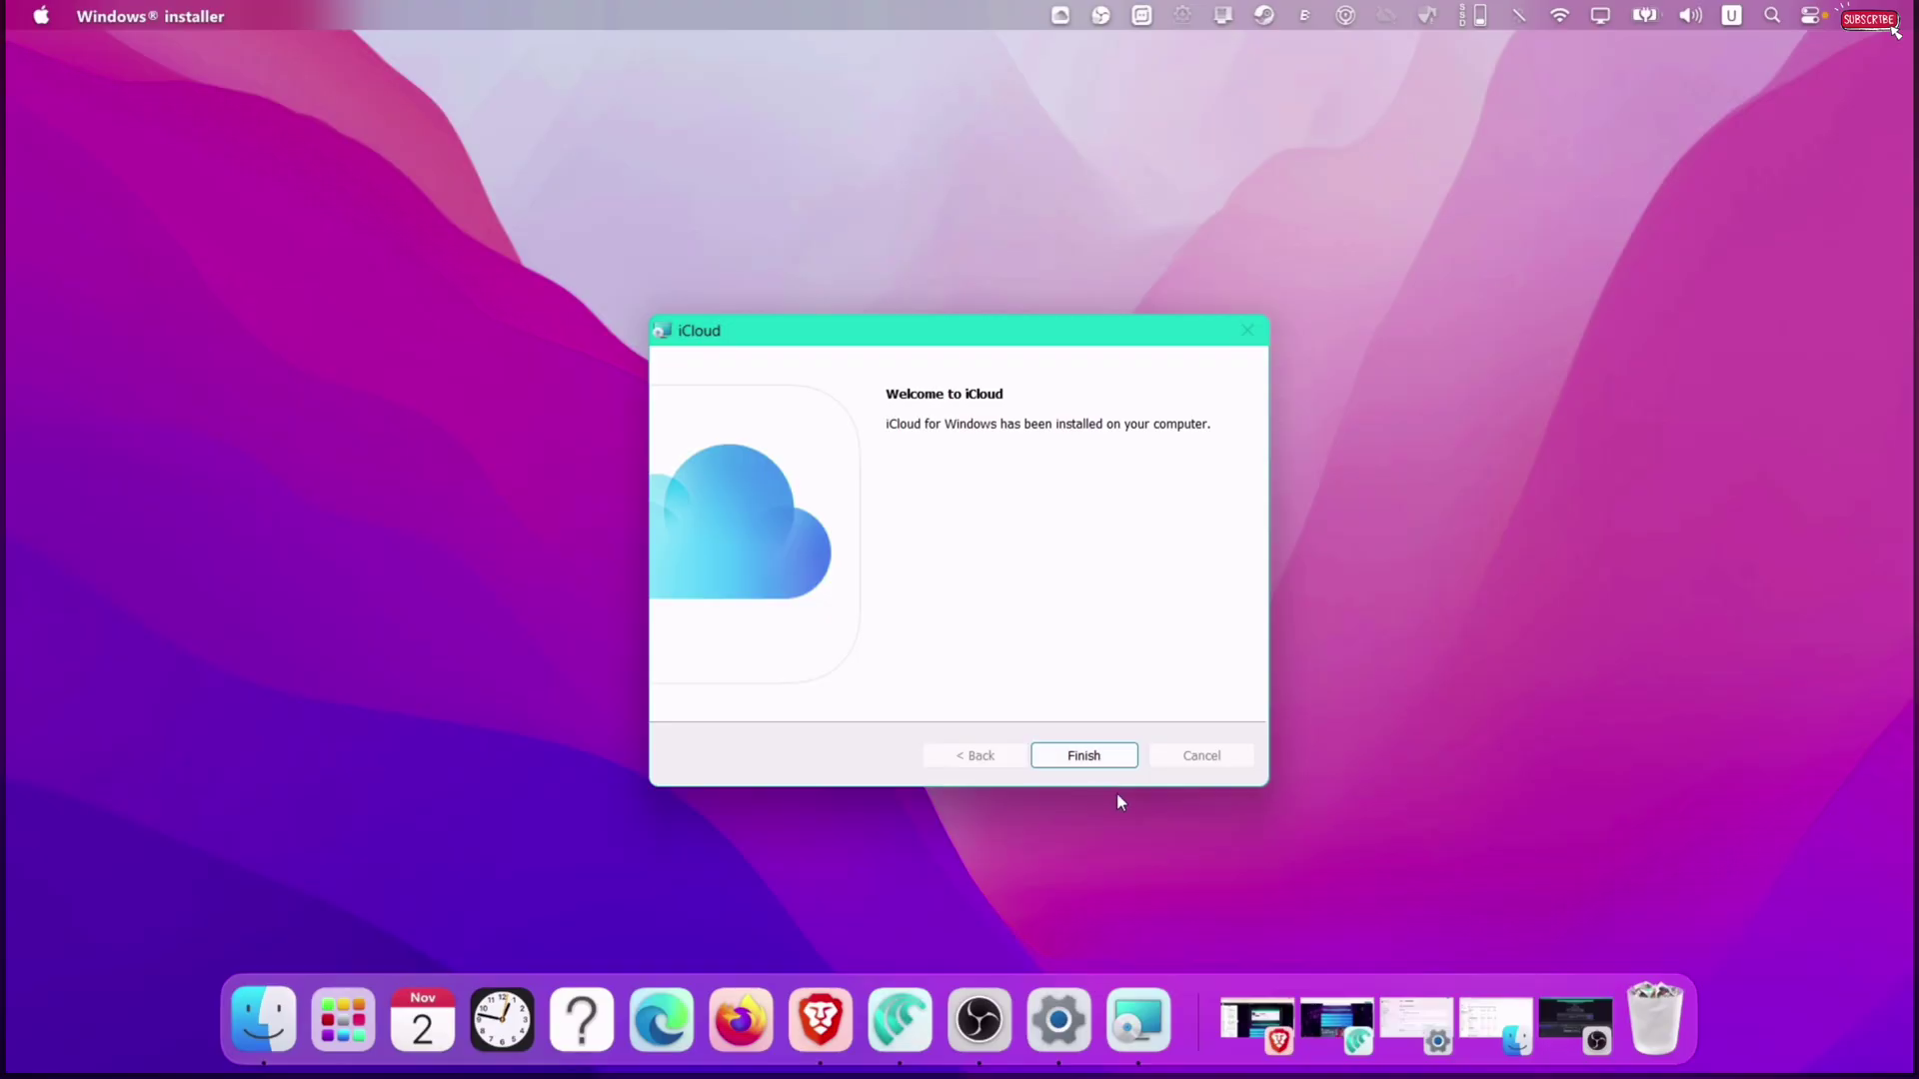
left_click(1105, 760)
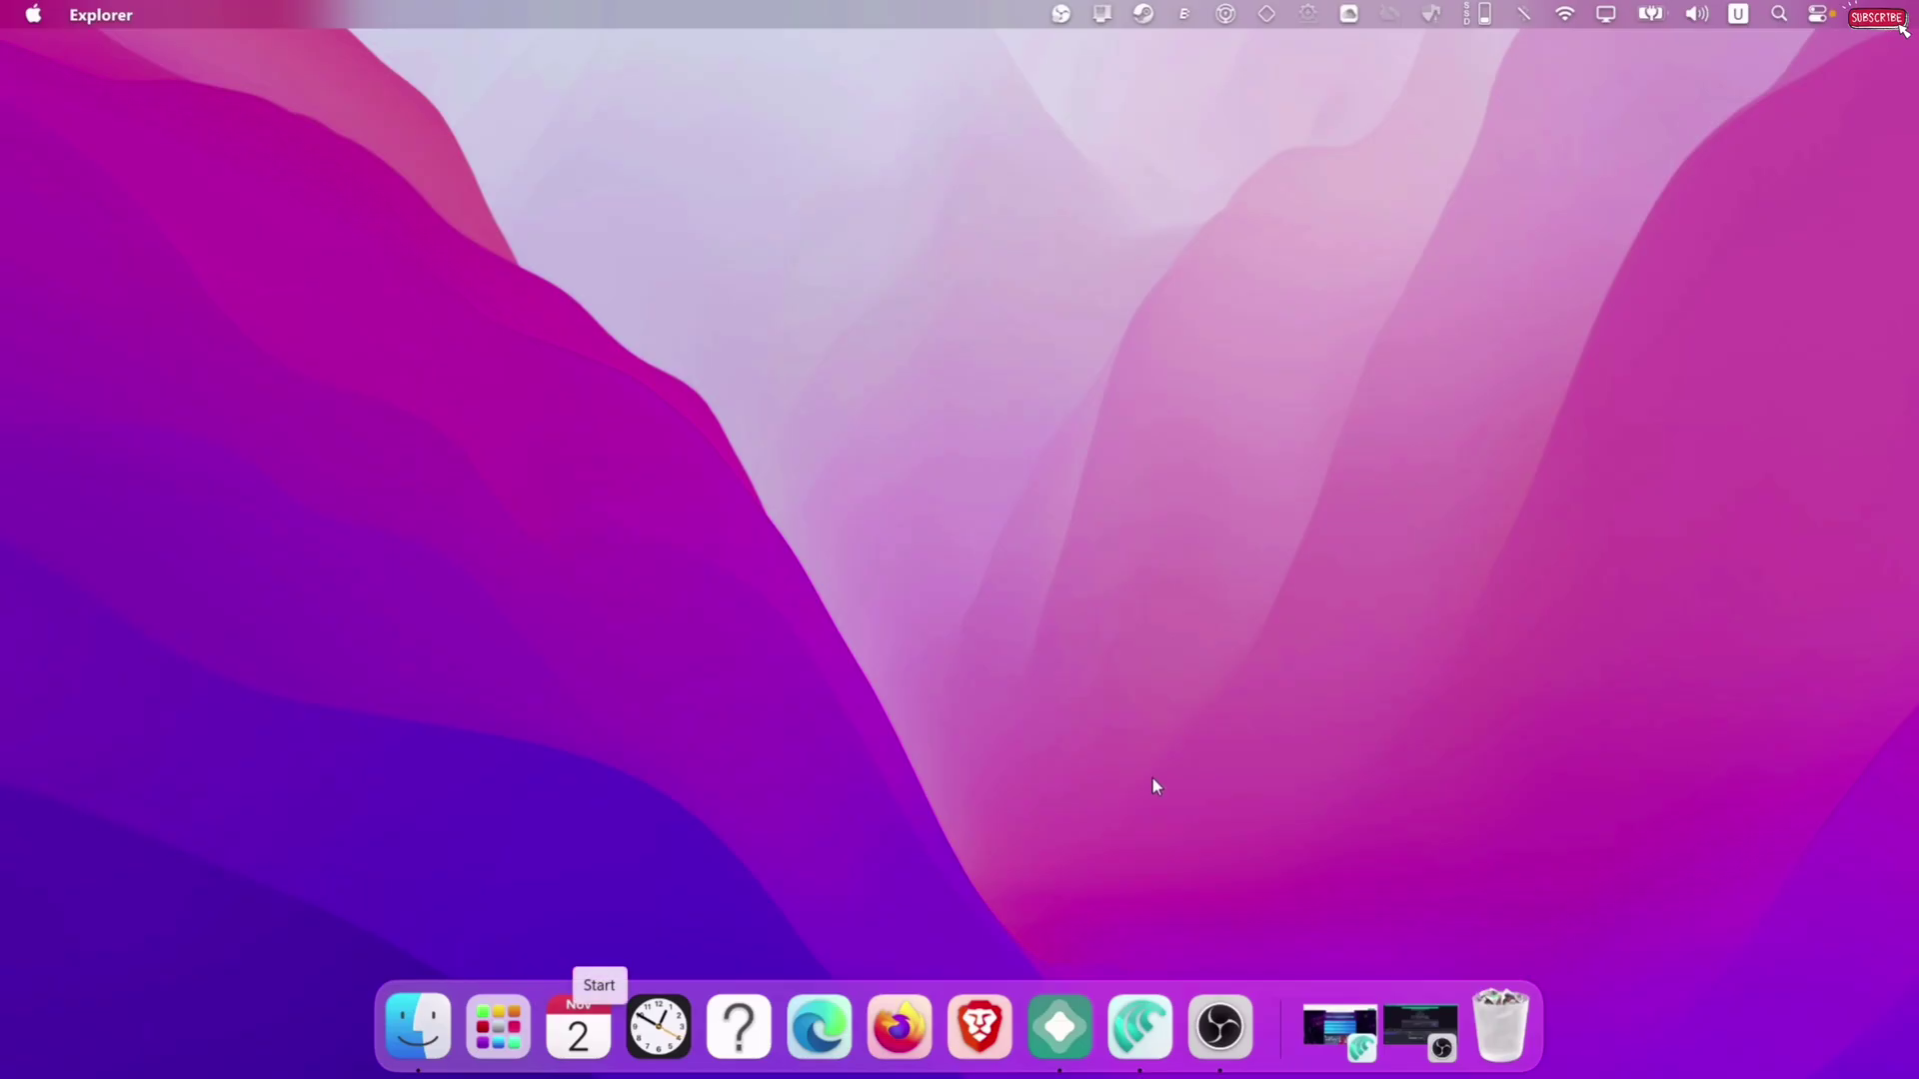
left_click(1139, 1027)
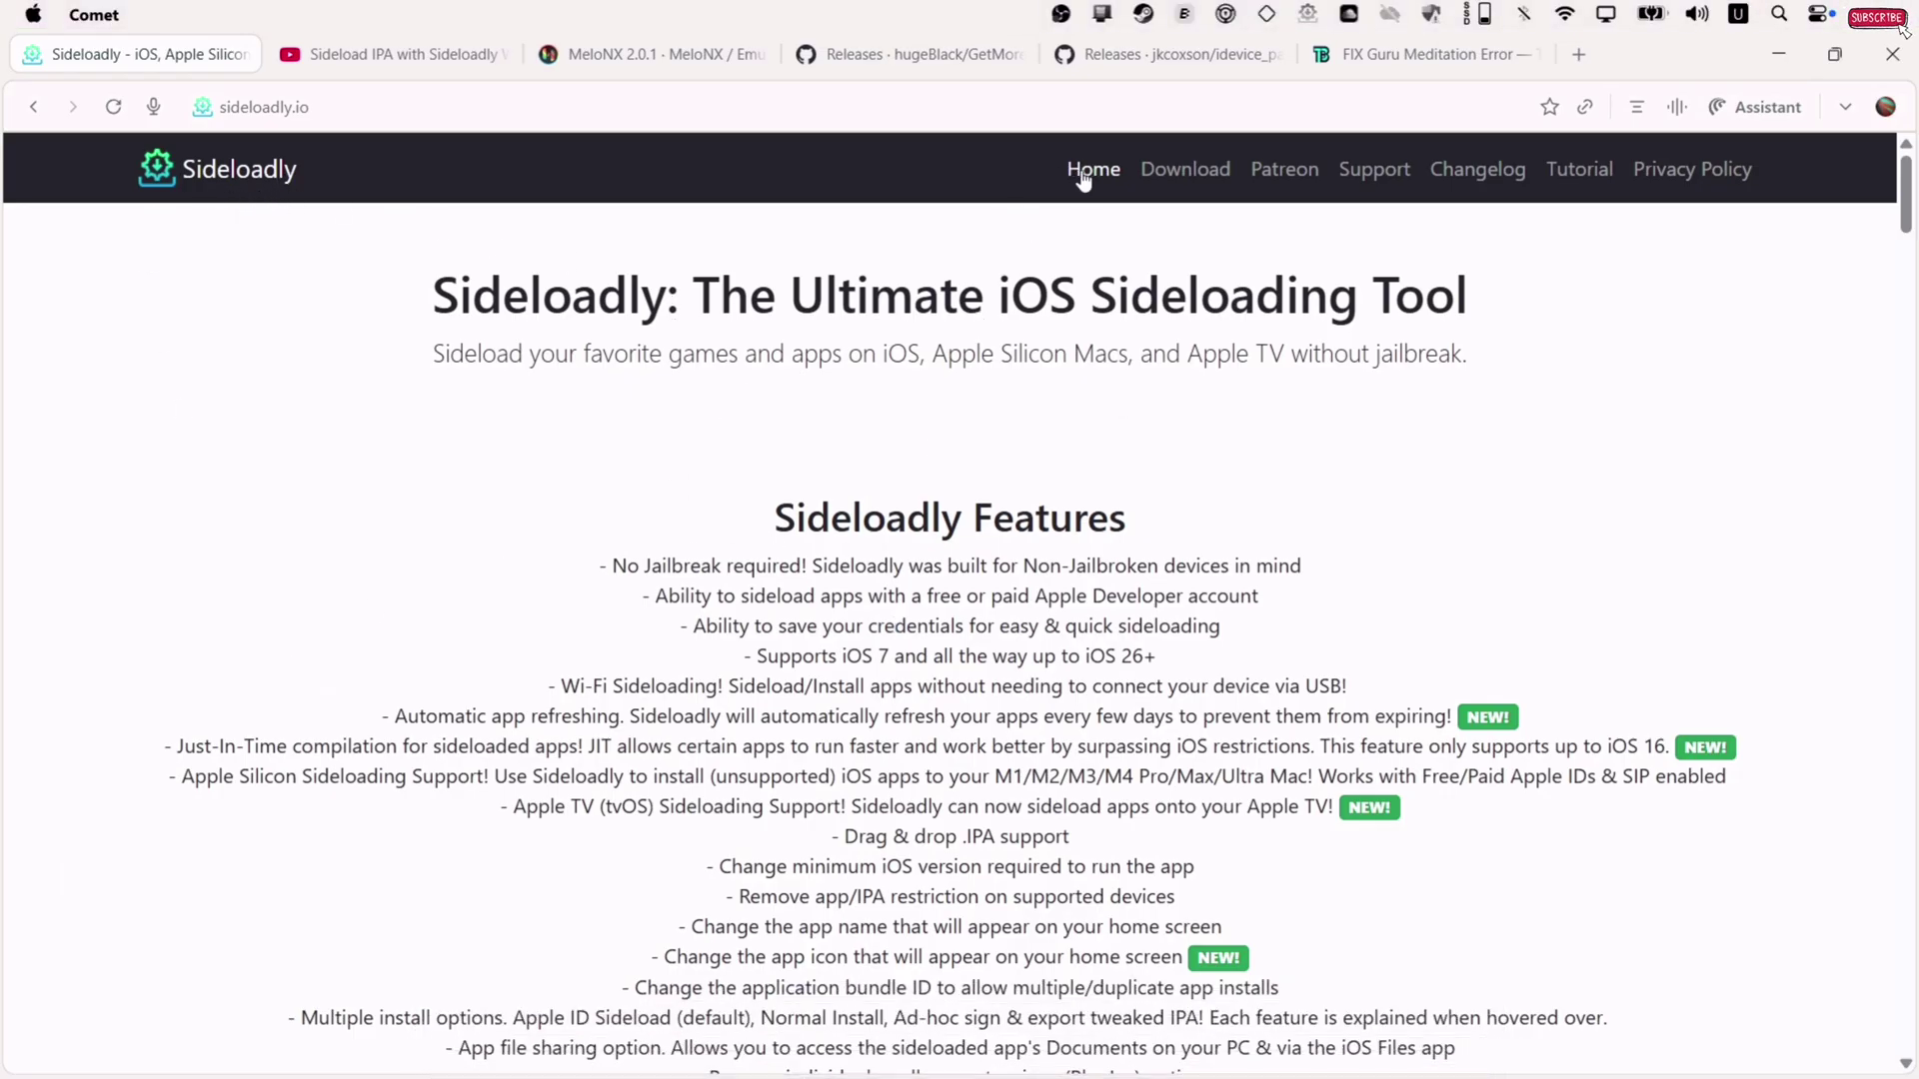
Download the Windows 64-bit Sideloadly installer from the site's Download section.
left_click(1176, 188)
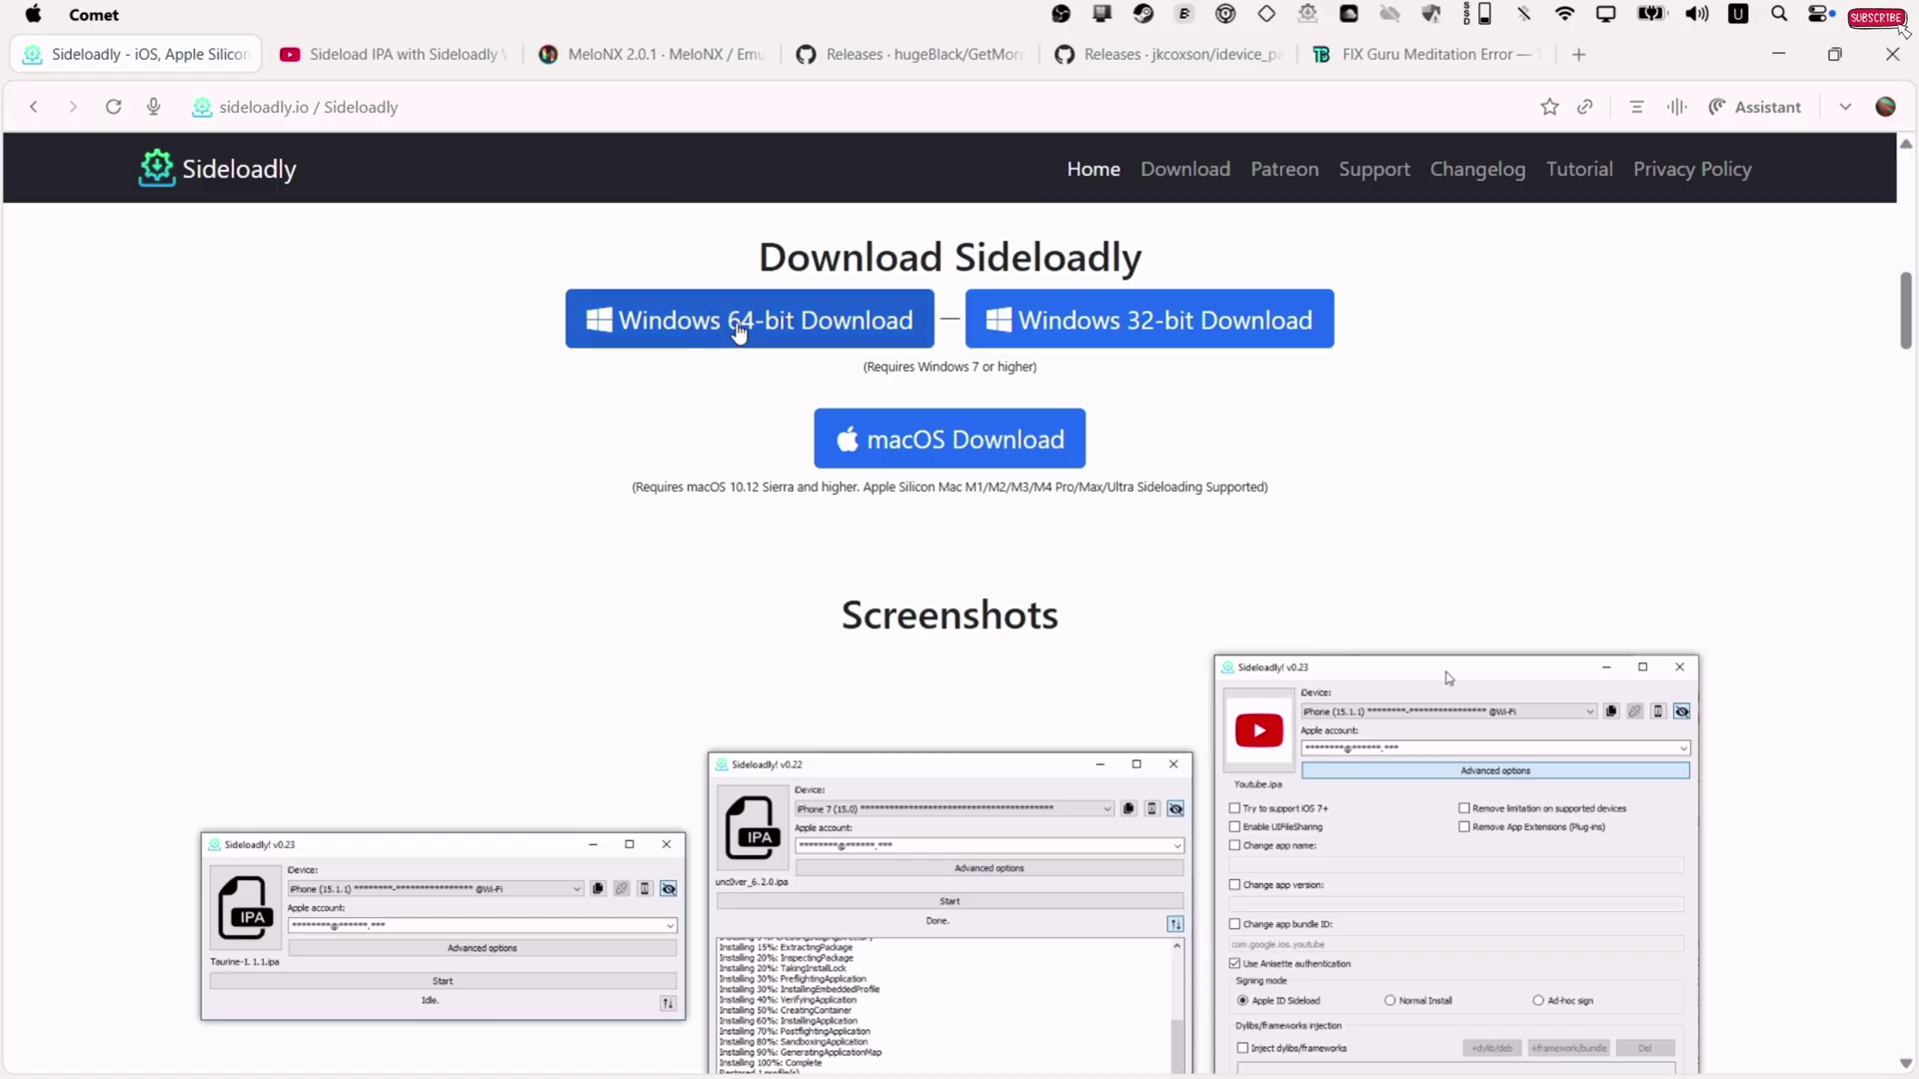
left_click(777, 328)
left_click(1544, 106)
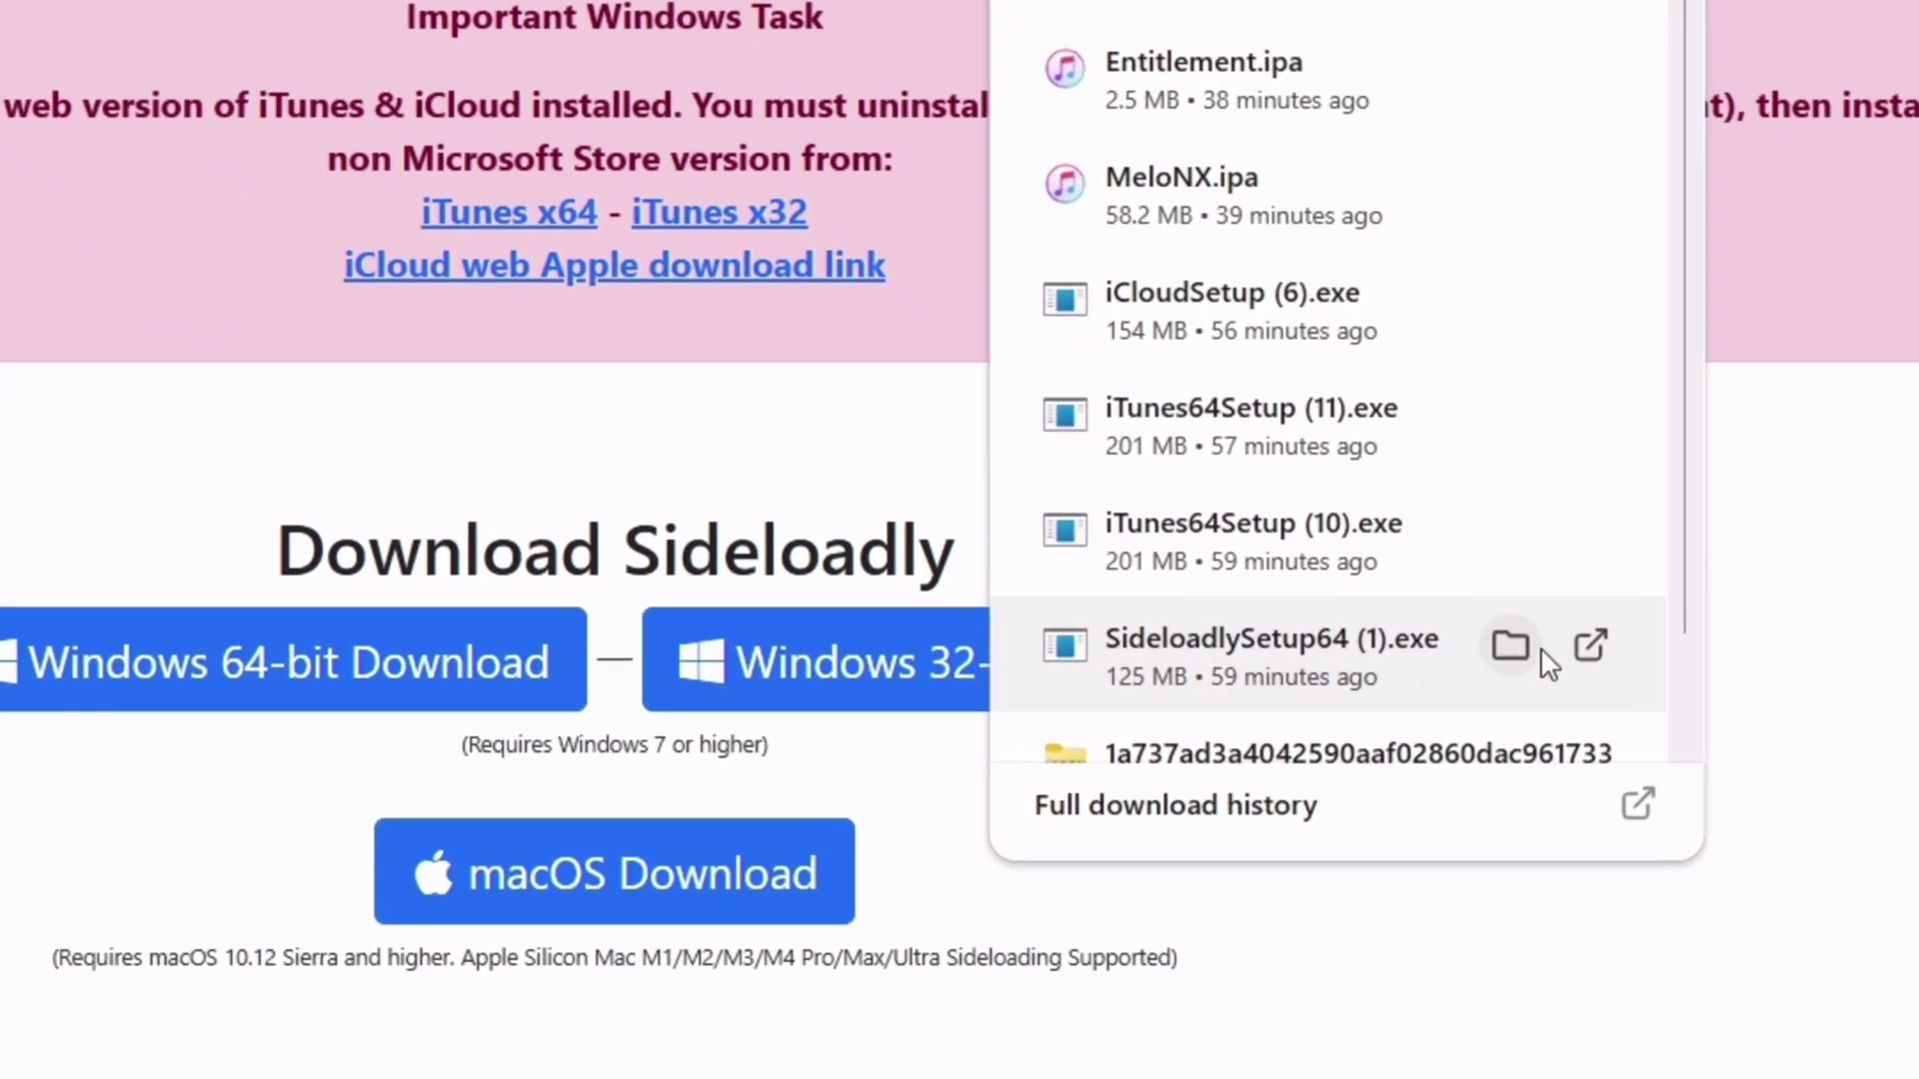
Try installing Sideloadly v0.60, abort on the _decimal.pyd write error, view the log, open Run.
left_click(1584, 647)
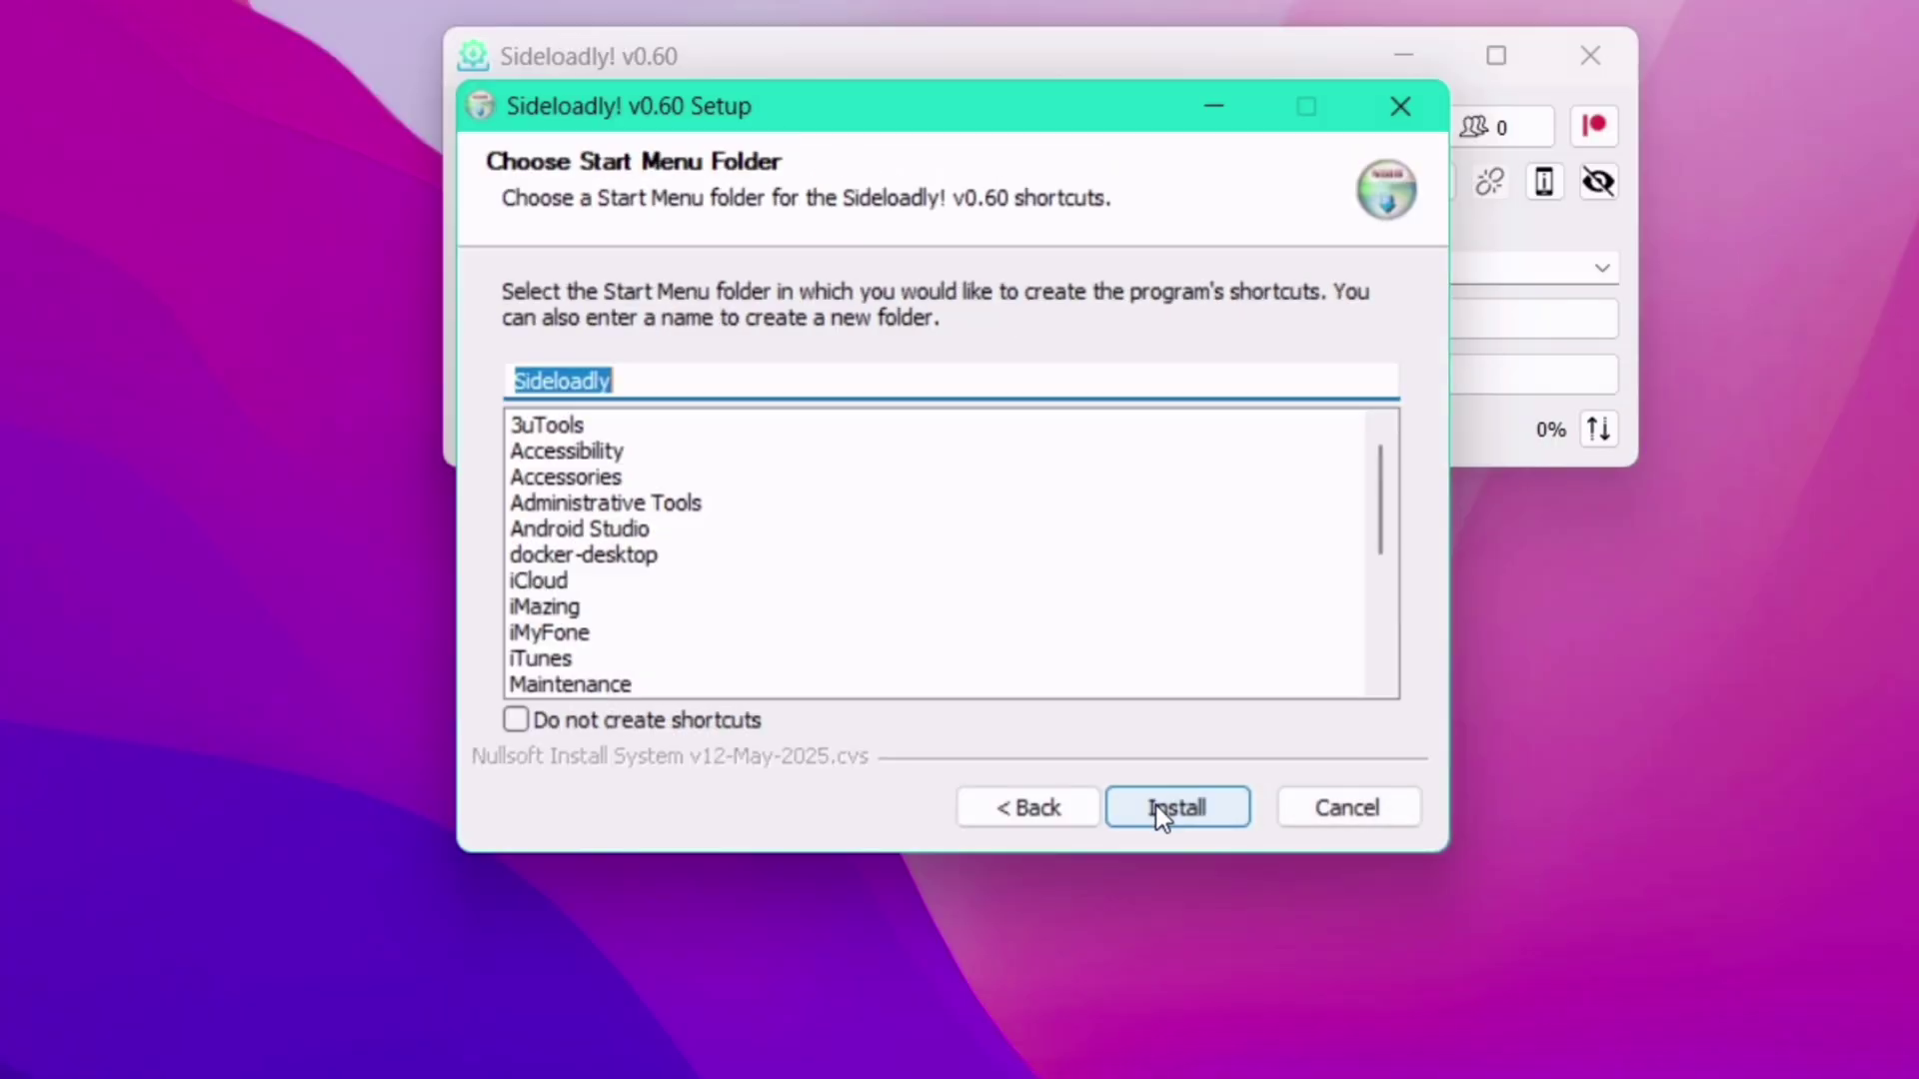
left_click(1156, 806)
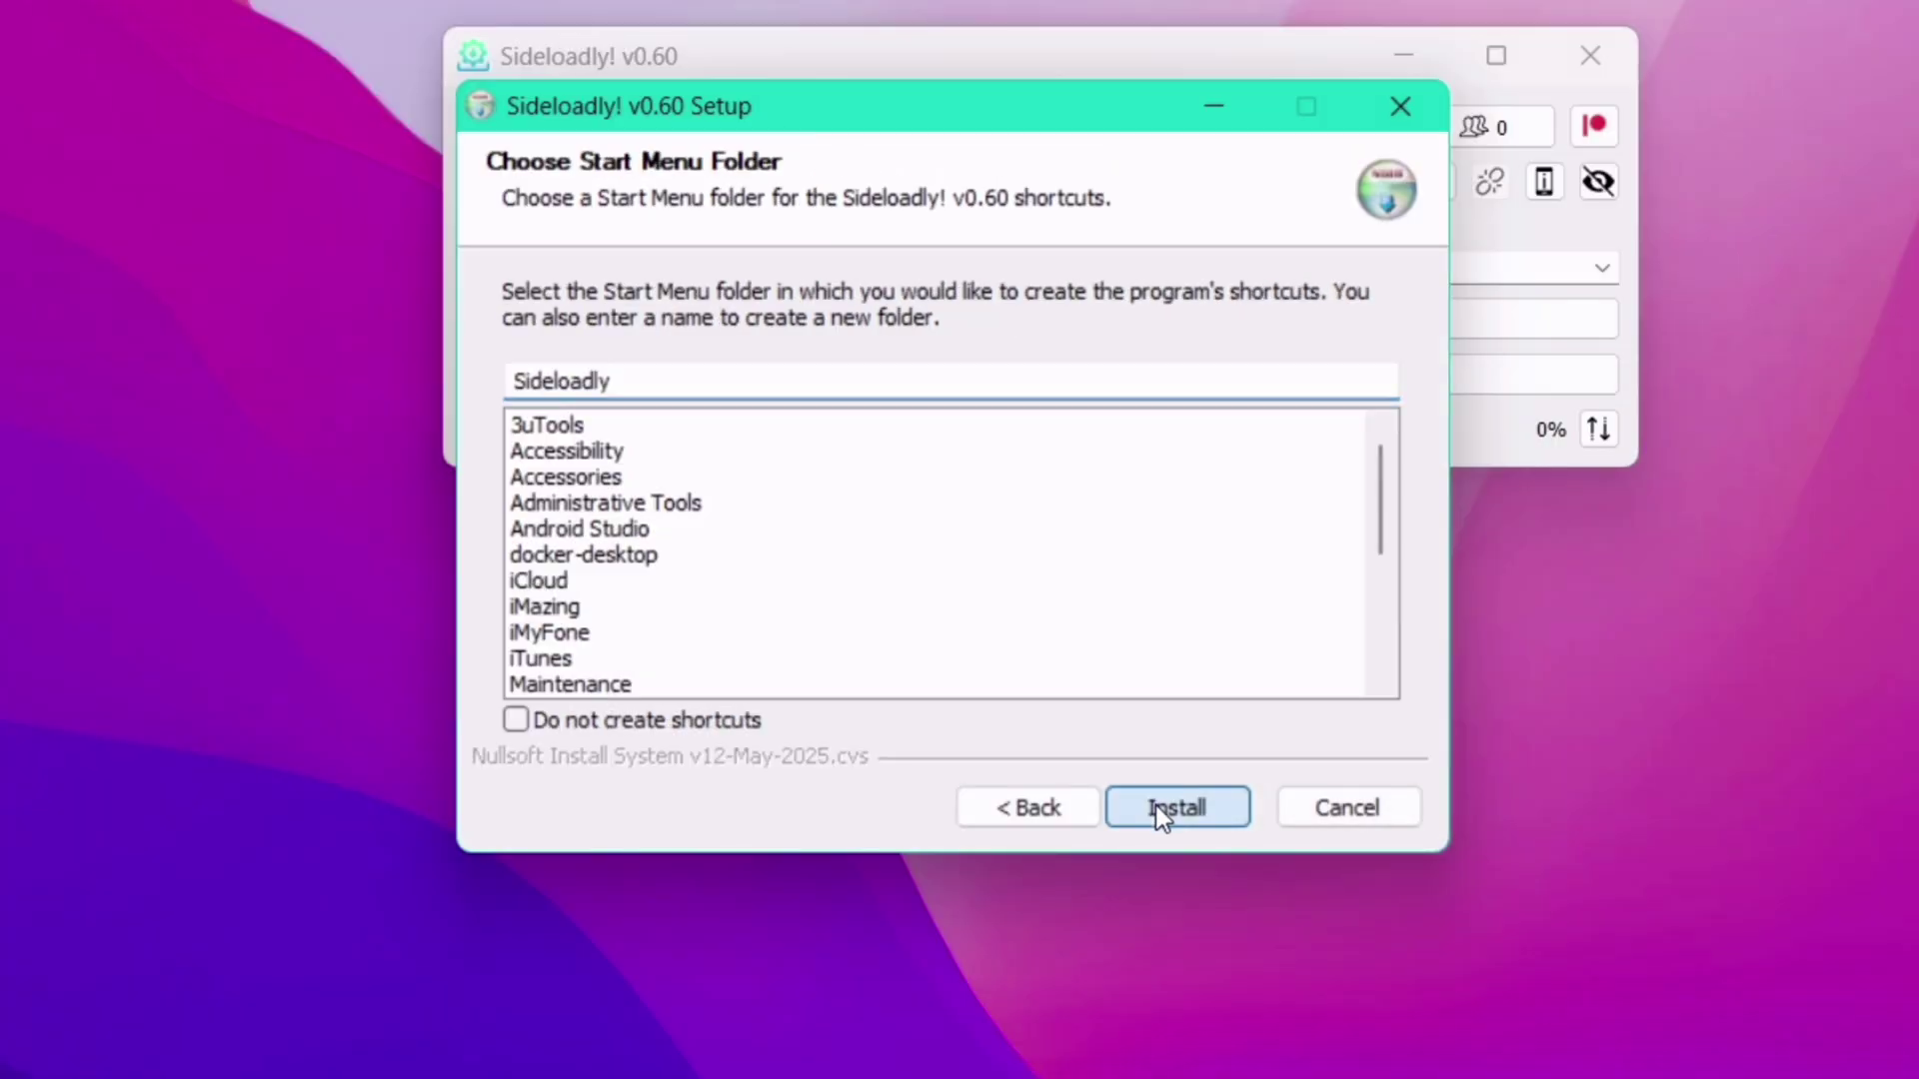
left_click(1100, 682)
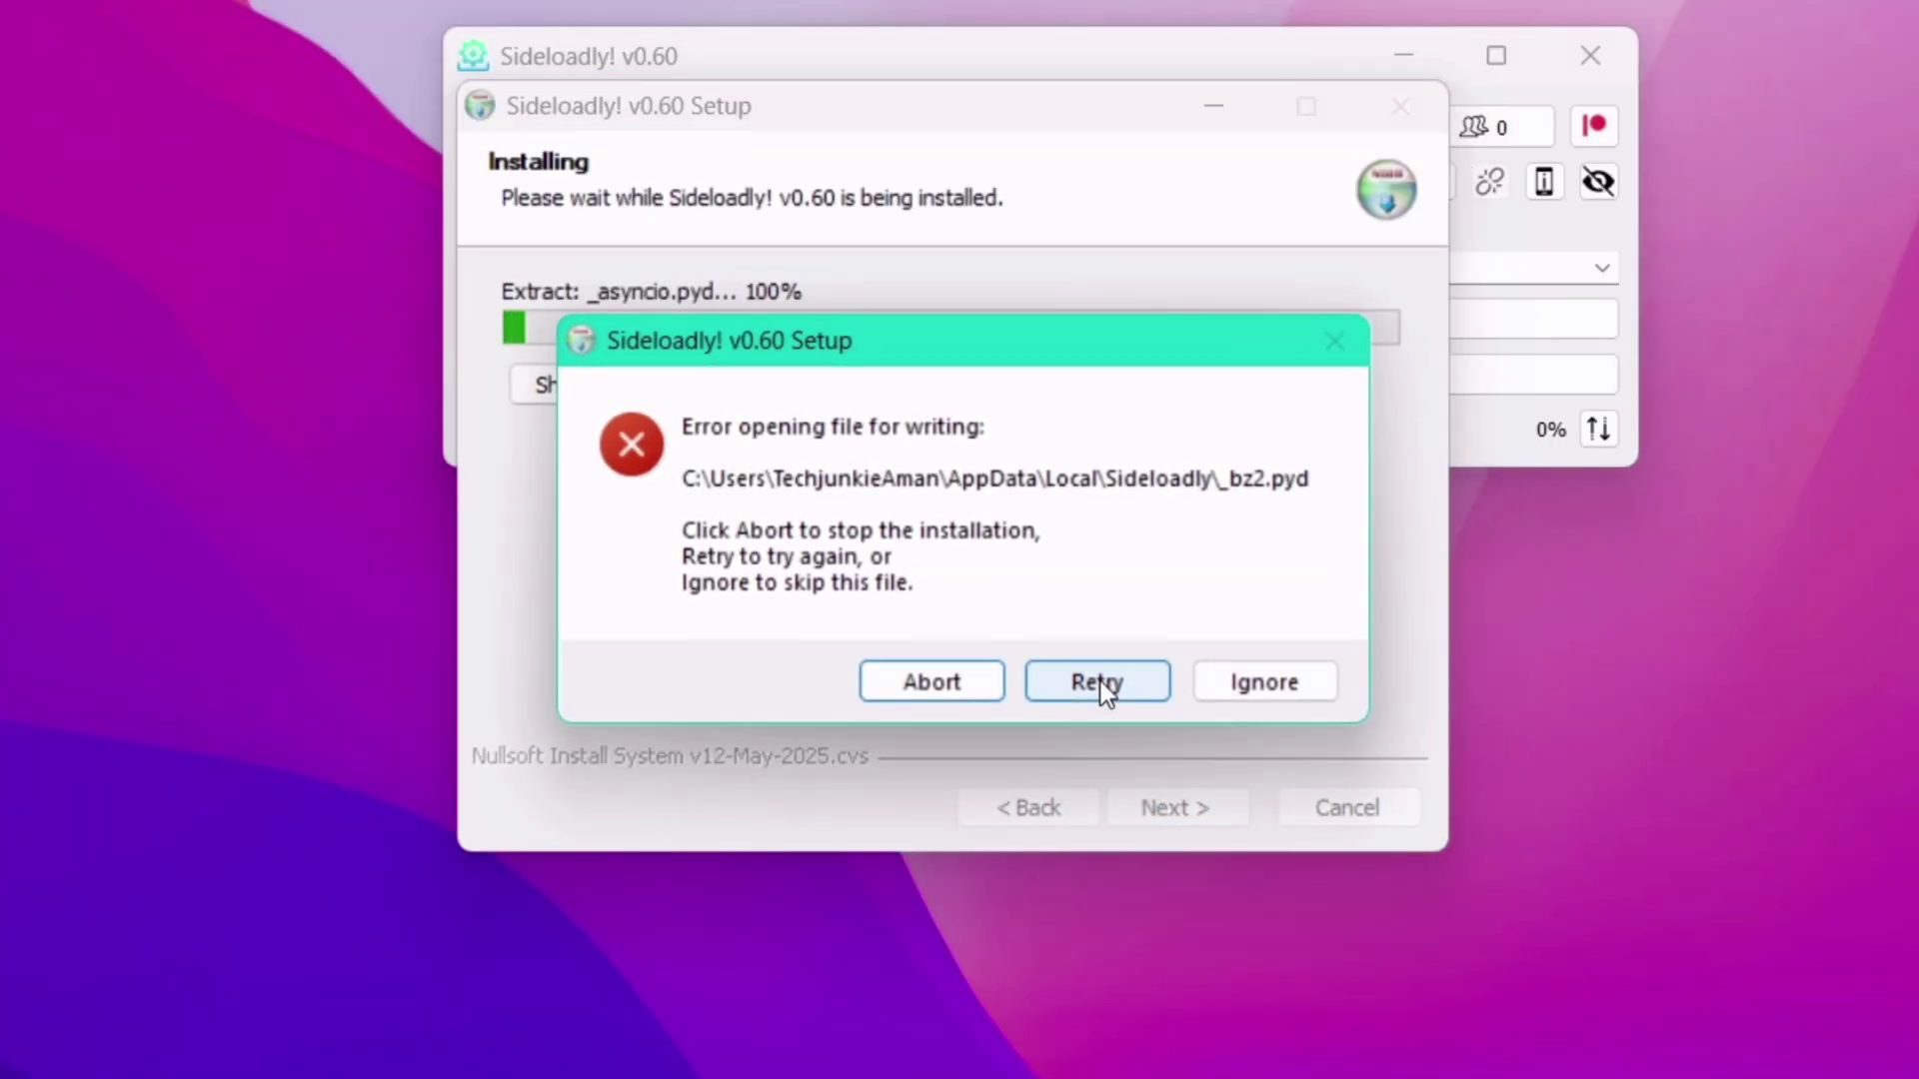
left_click(963, 698)
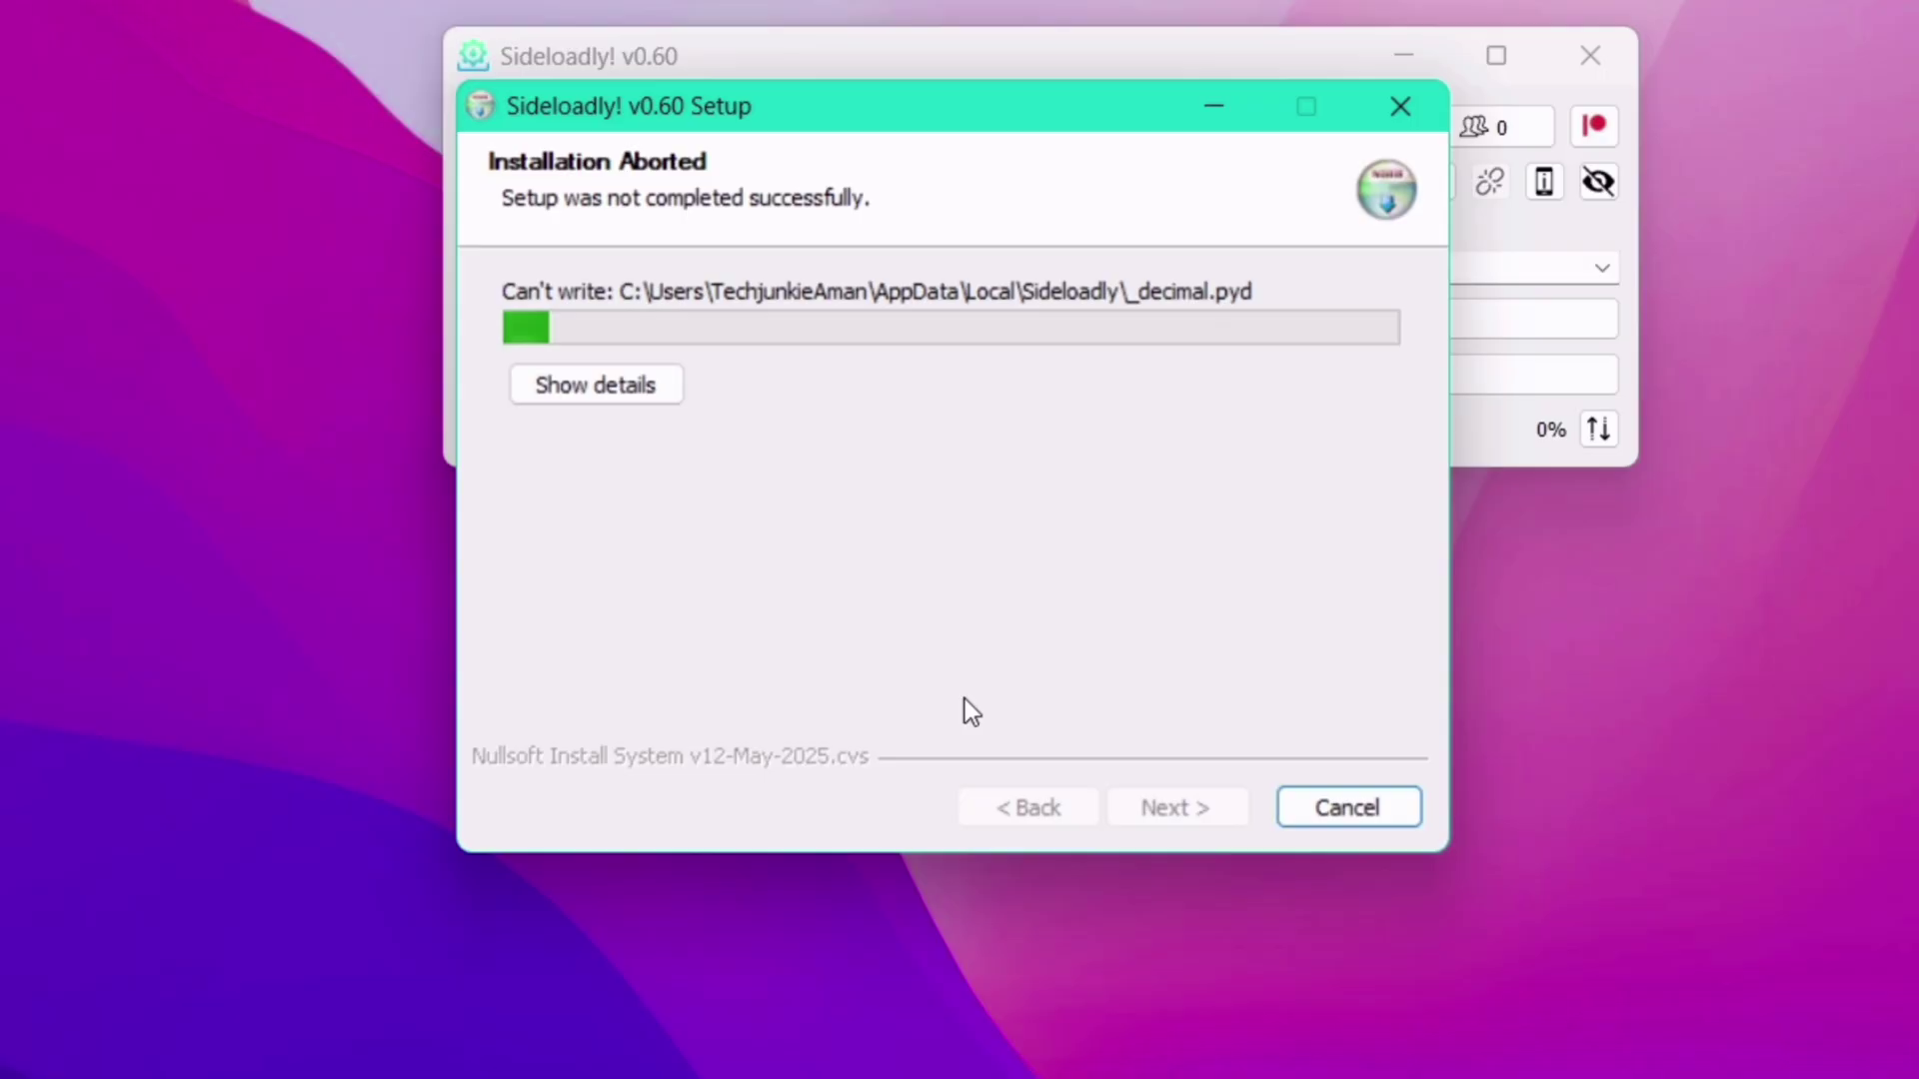
left_click(649, 384)
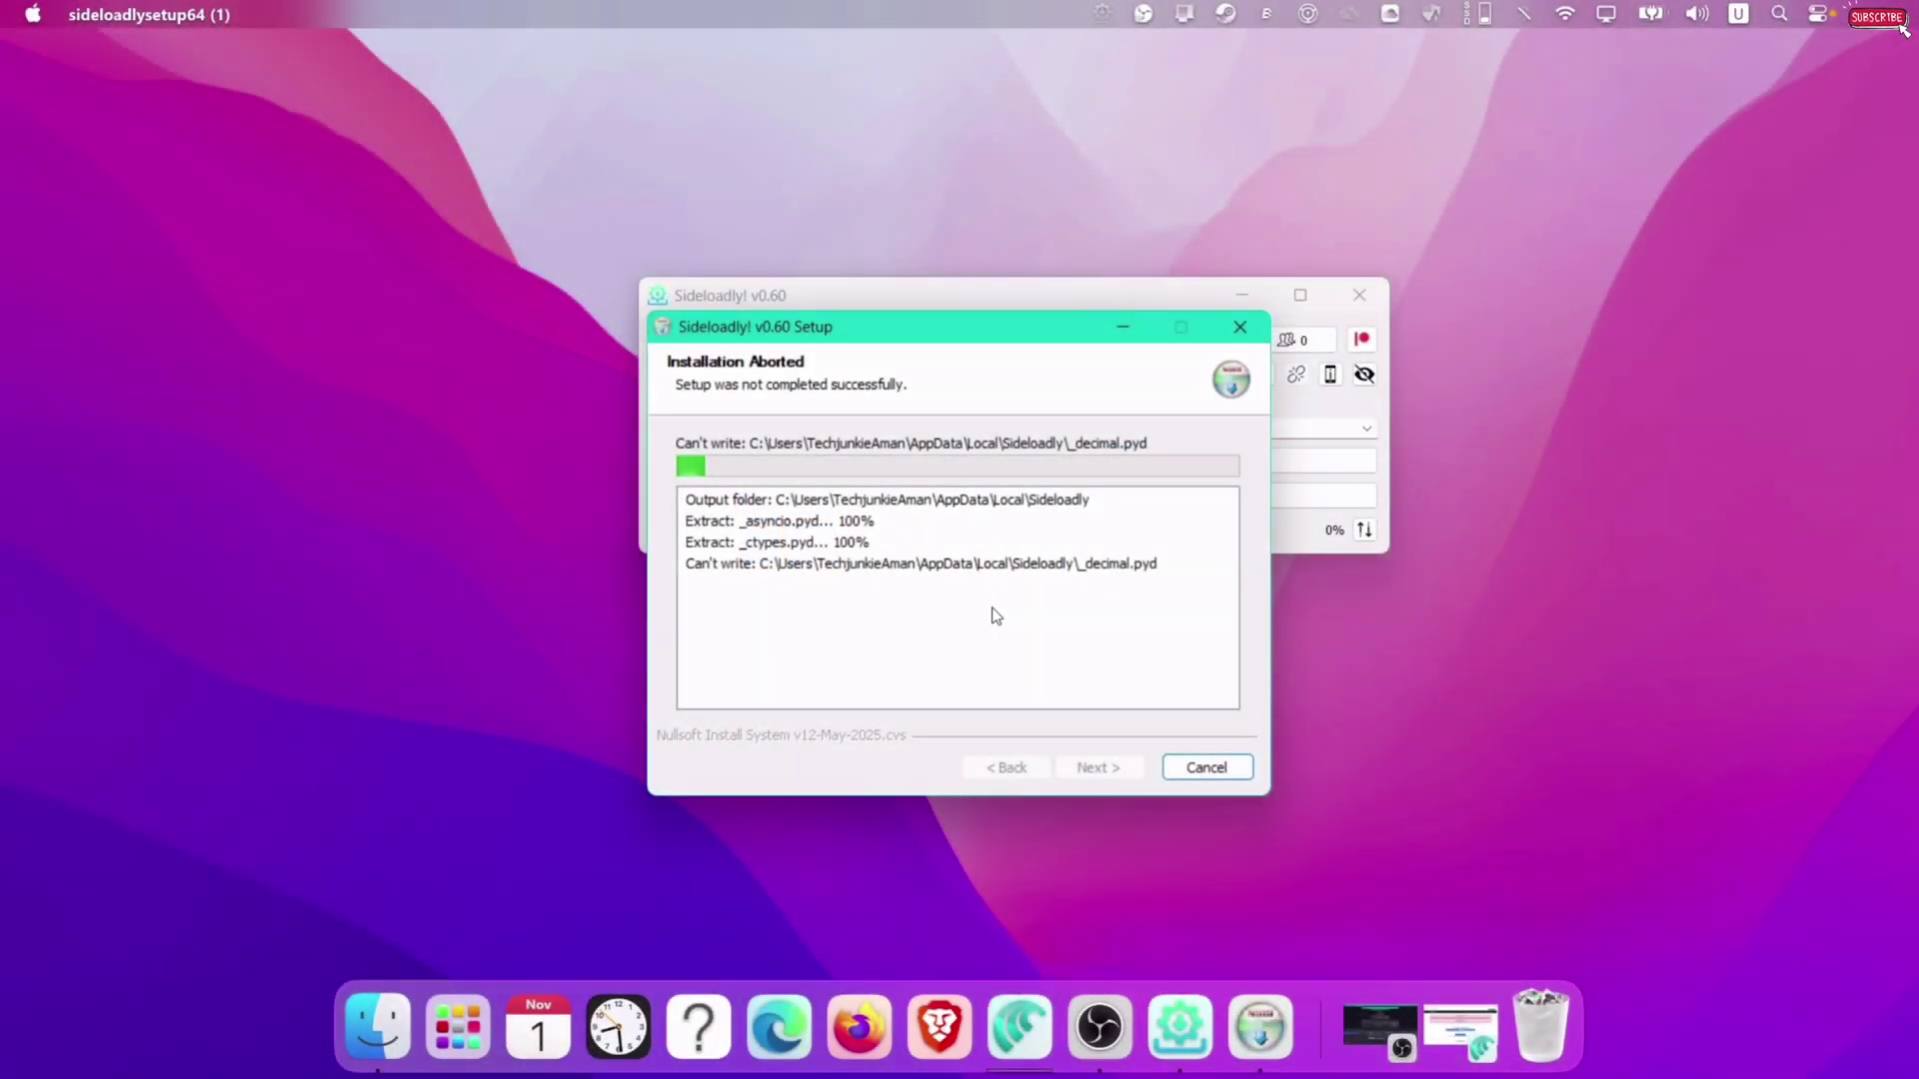
key("super+r")
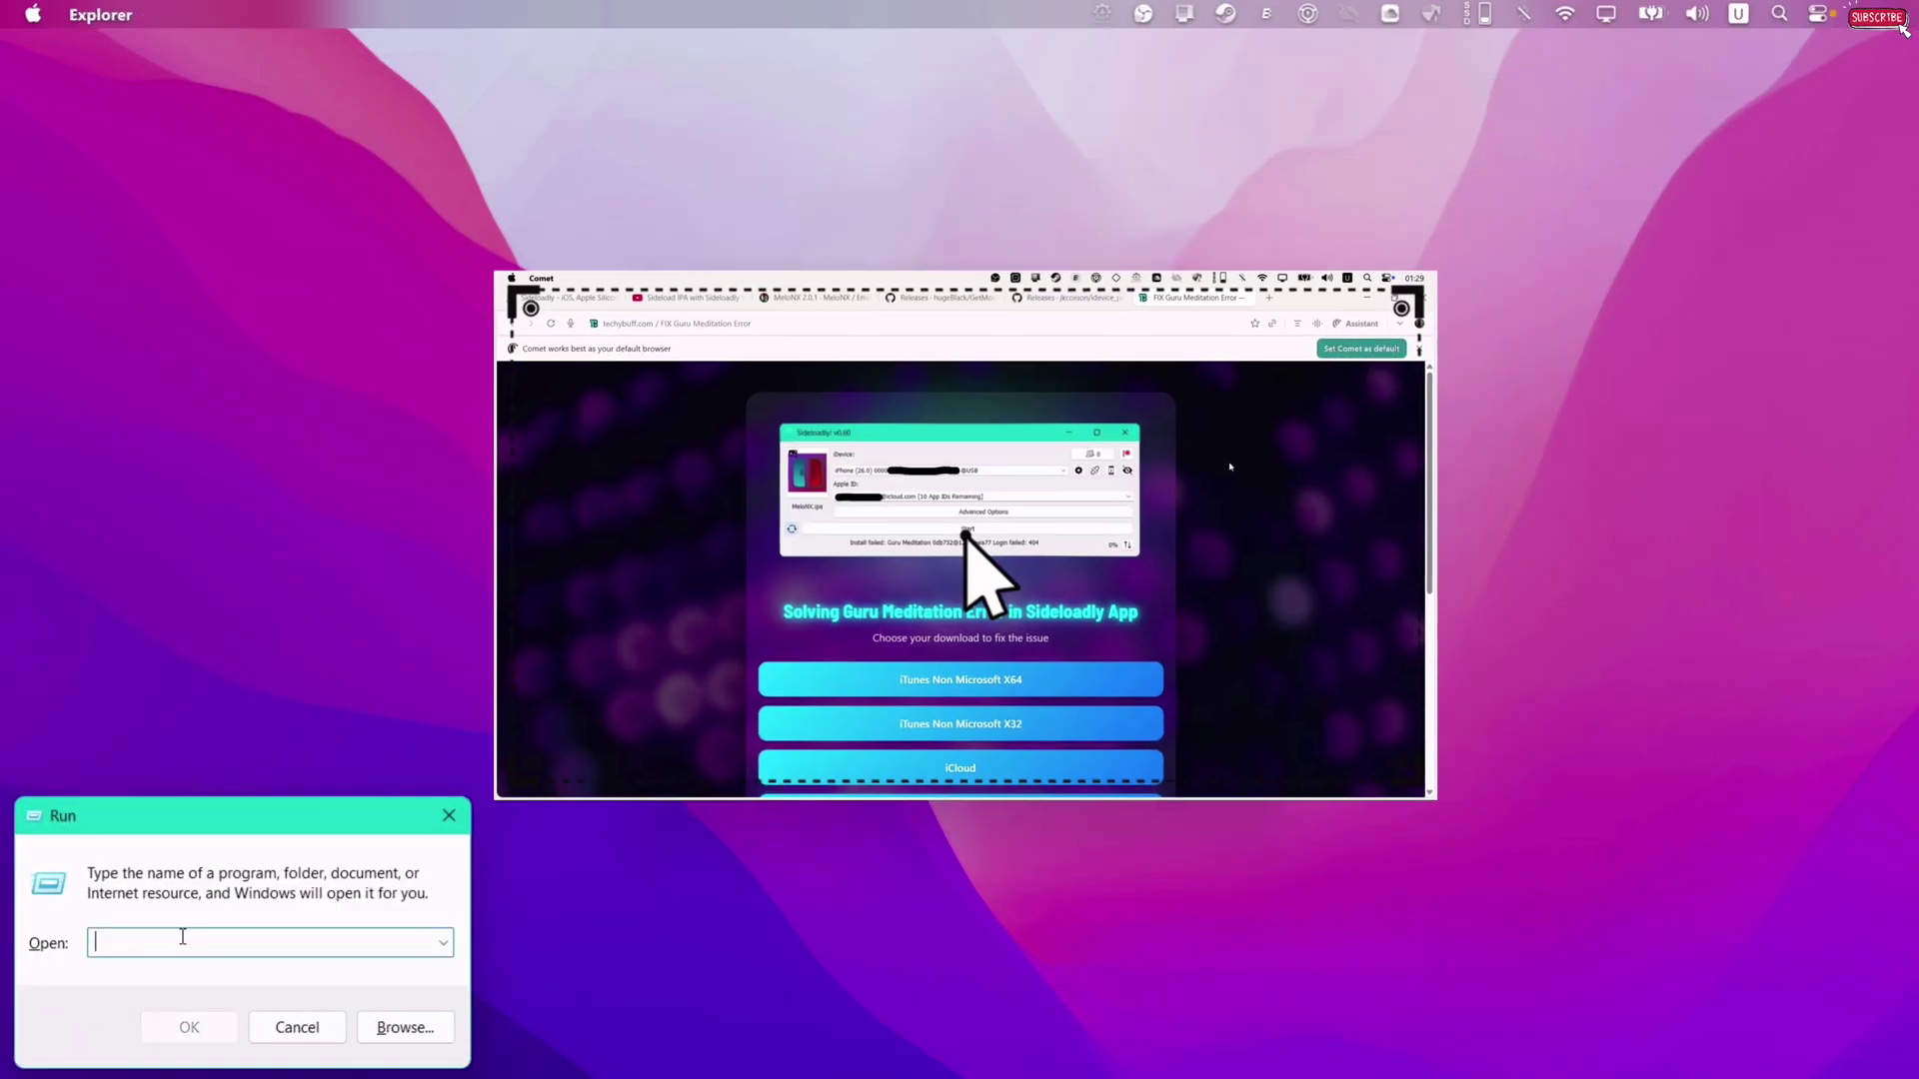
scroll(1258, 488, "up", 1)
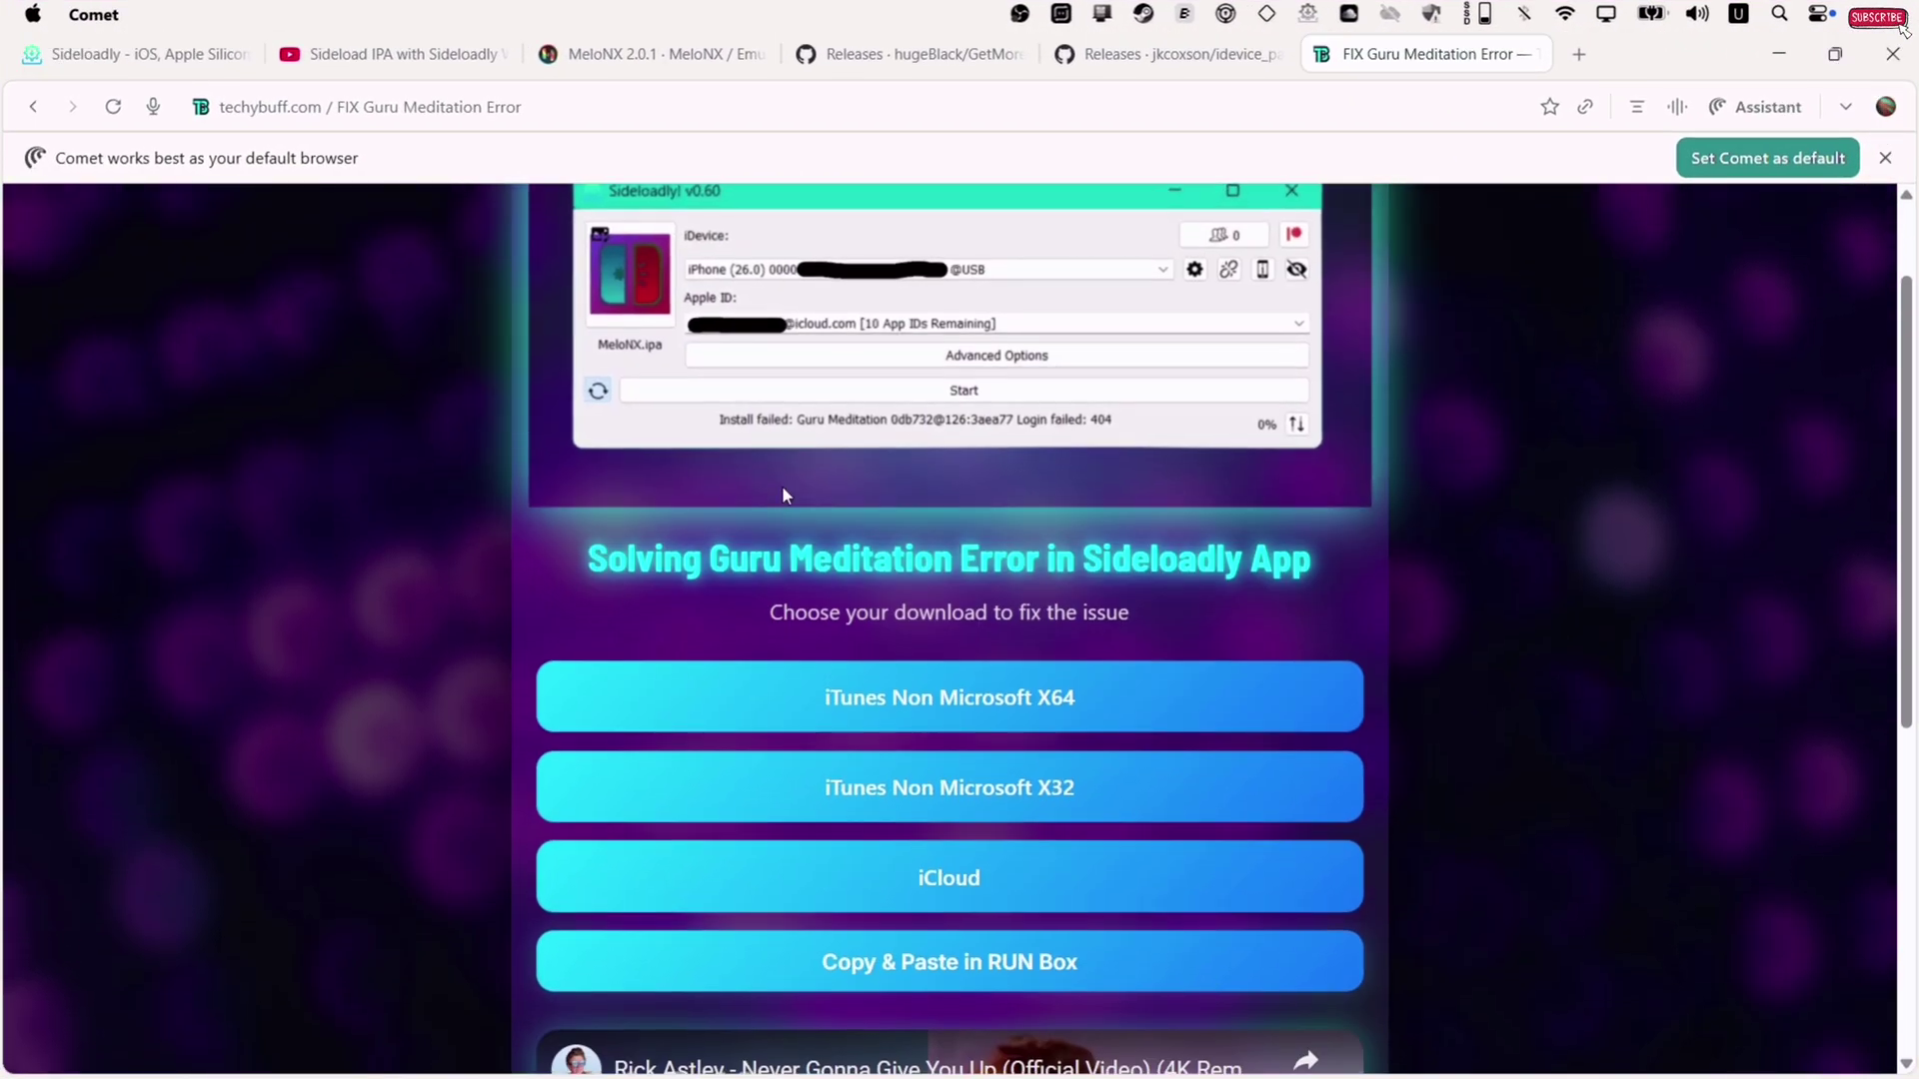
Open %AppData% from the Run box and inspect the Sideloadly folder under Local.
left_click(996, 964)
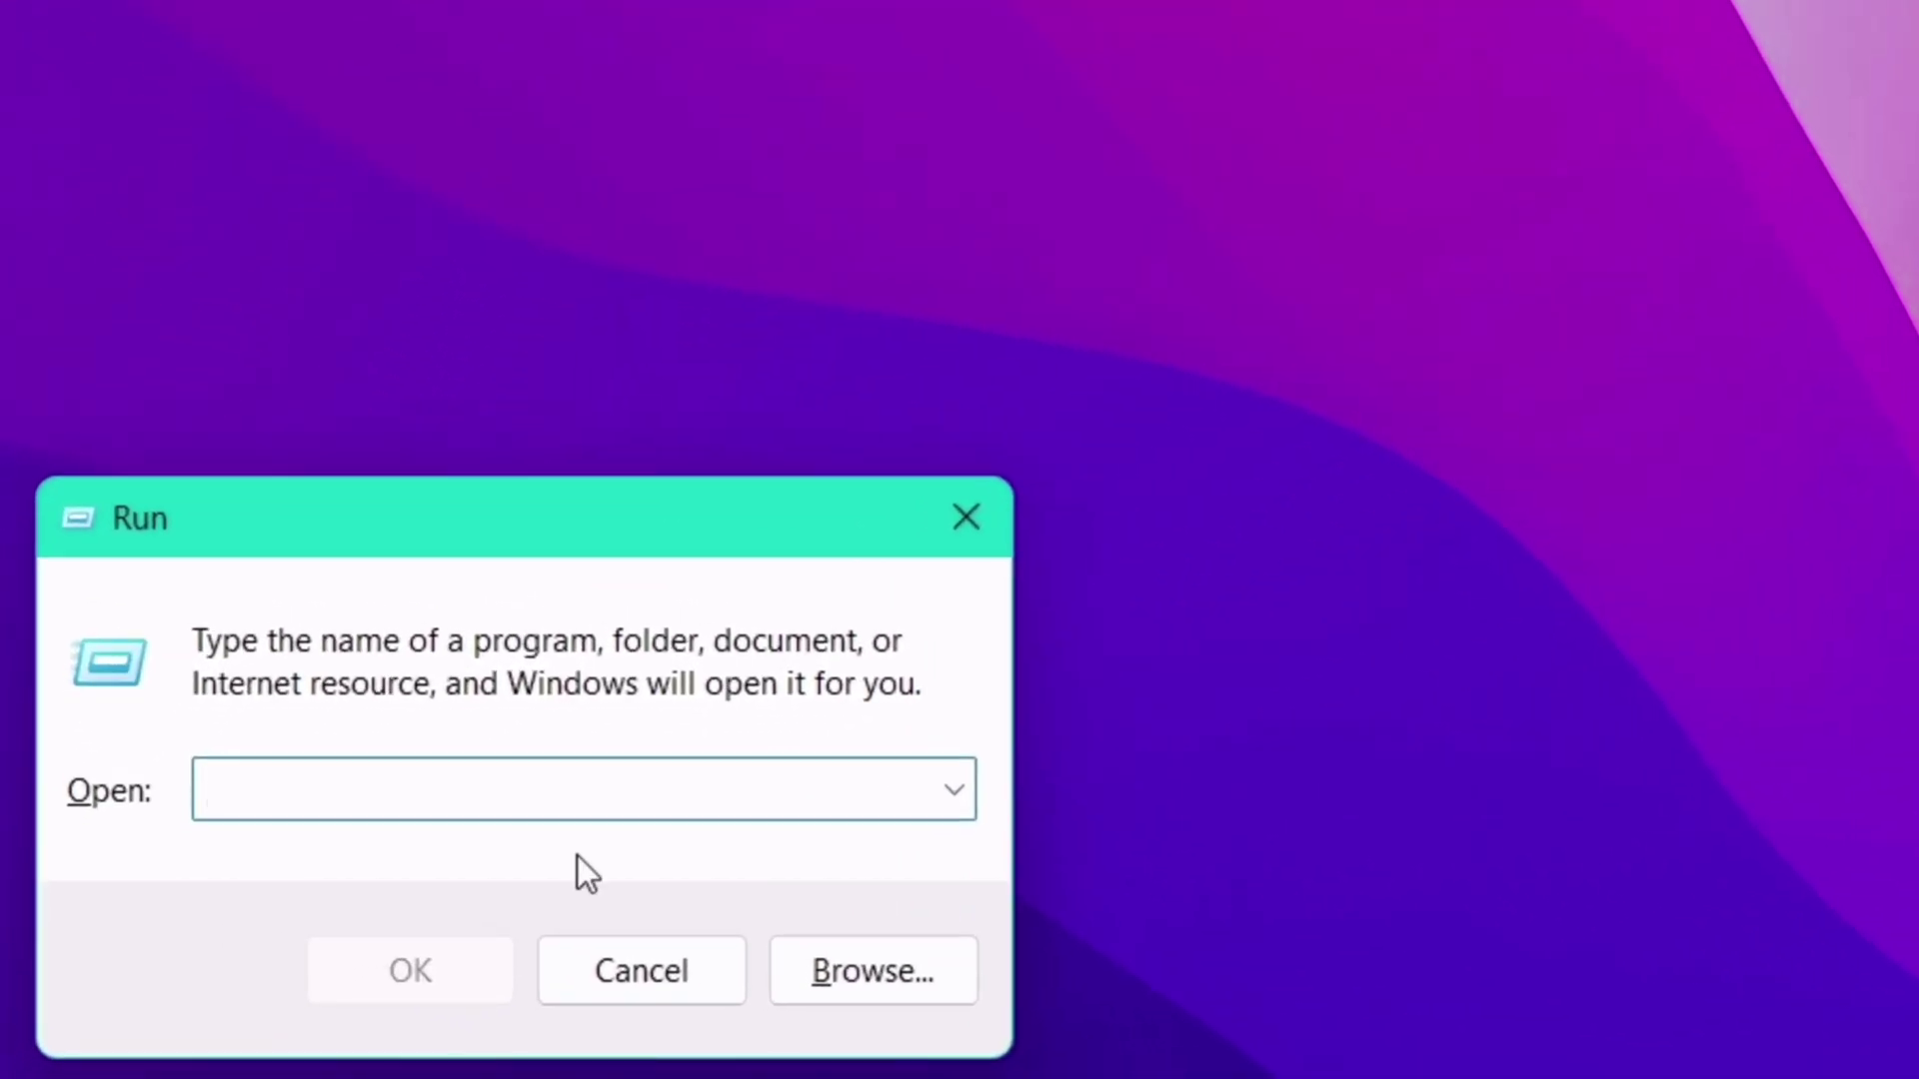
key("ctrl+v")
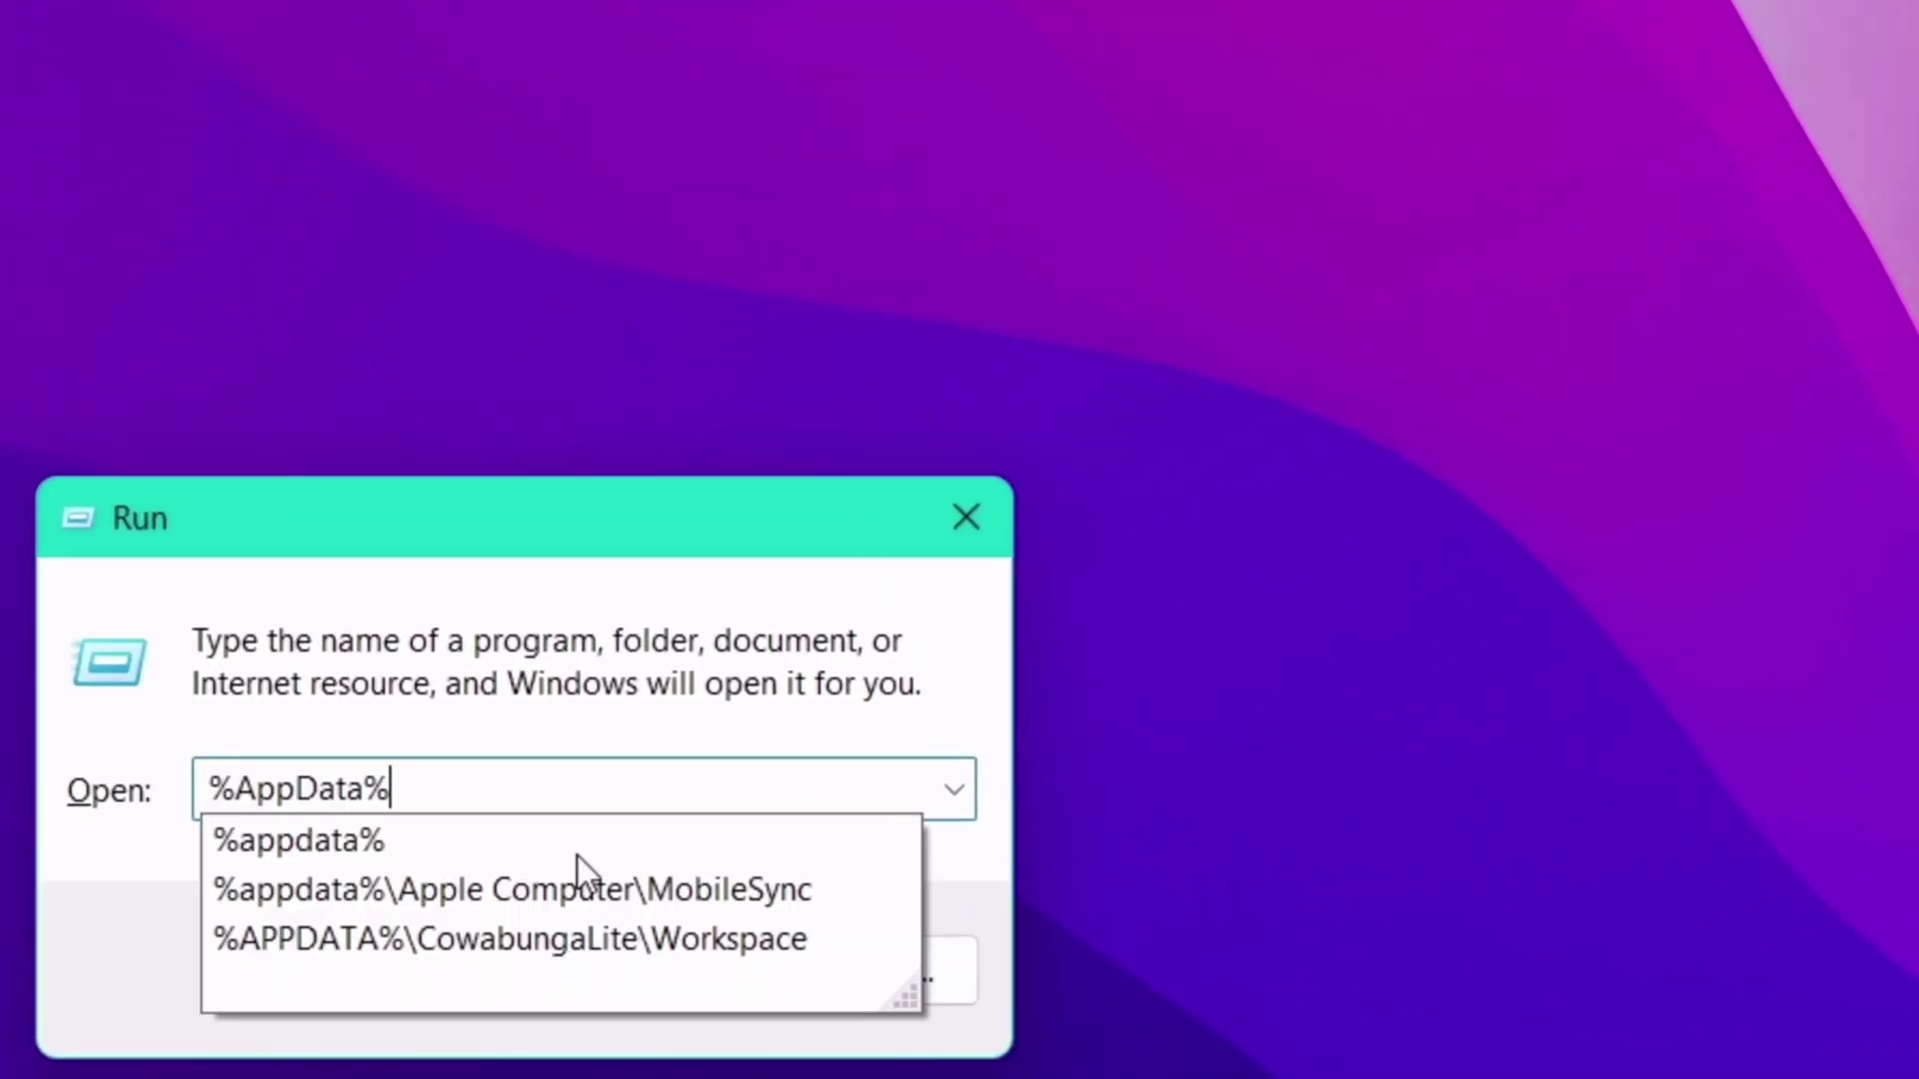
key("Return")
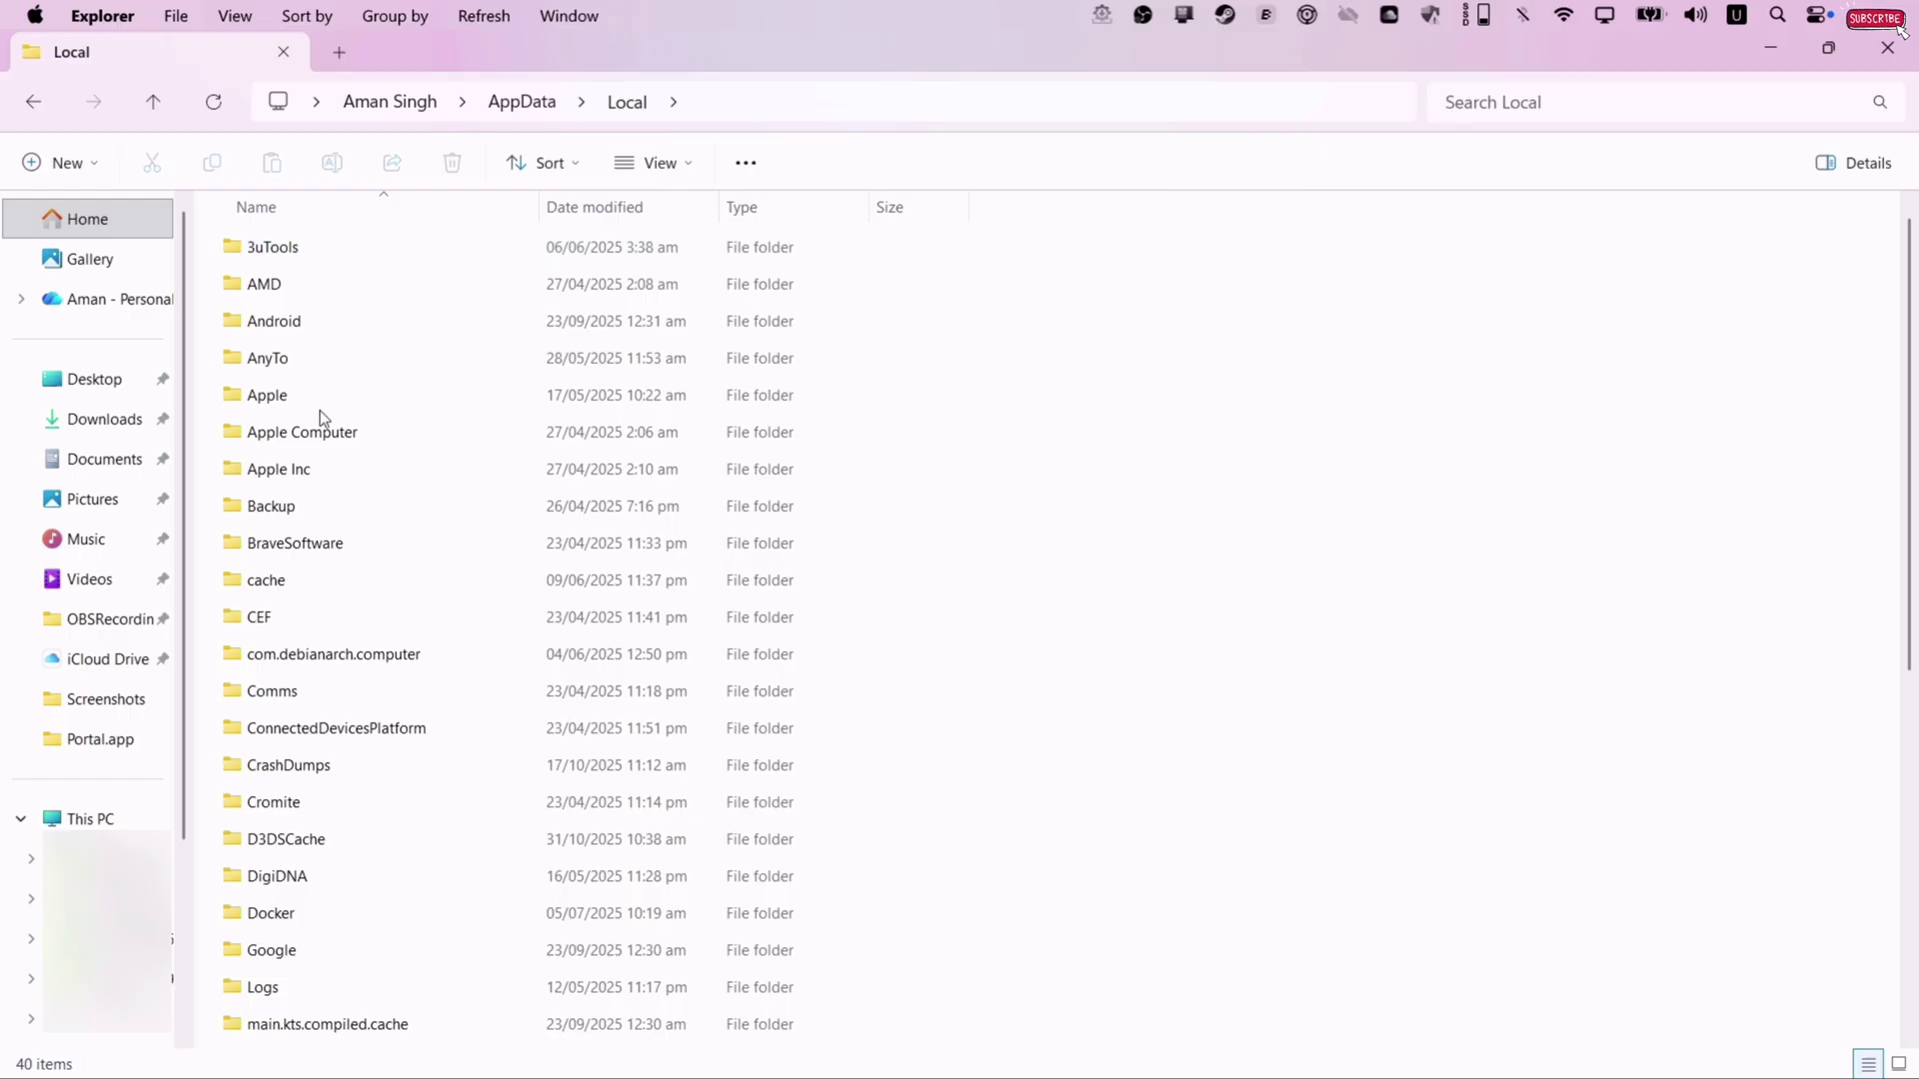
scroll(317, 416, "down", 6)
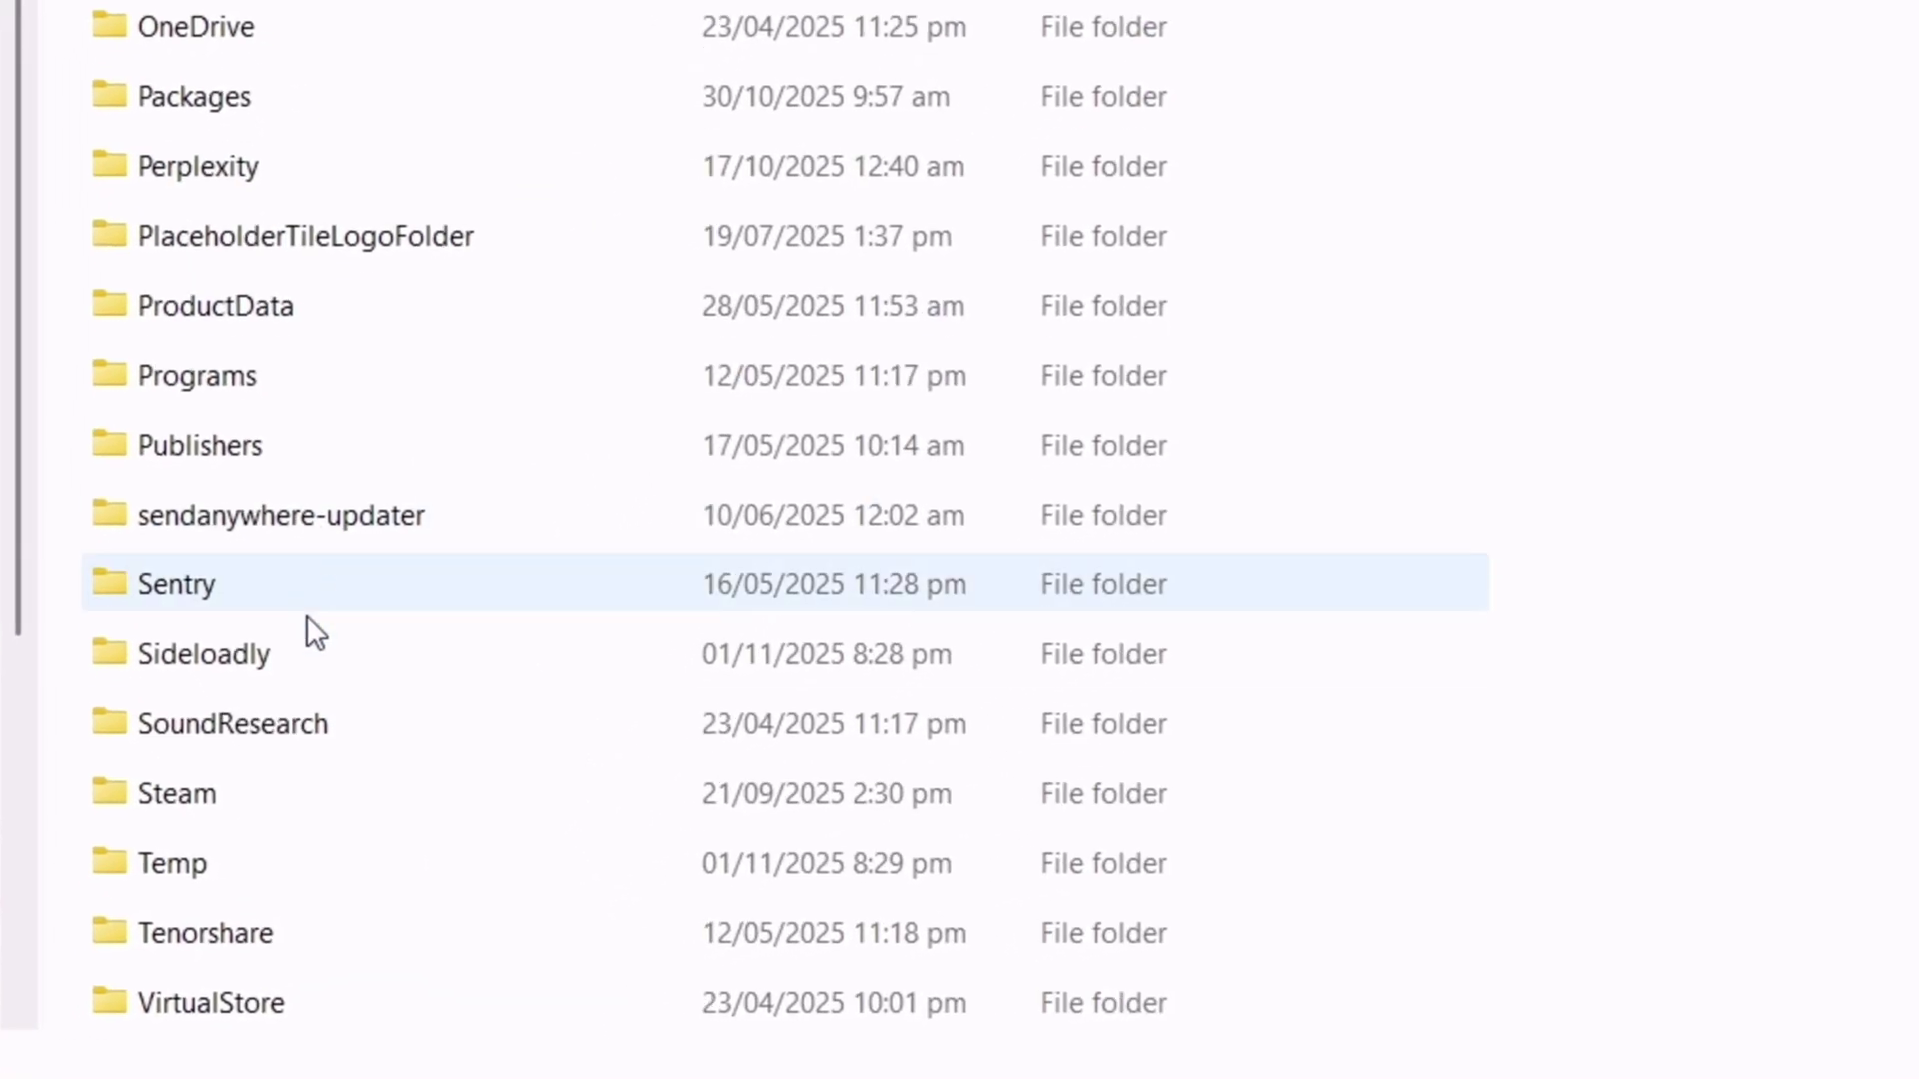
left_click(320, 671)
double_click(317, 654)
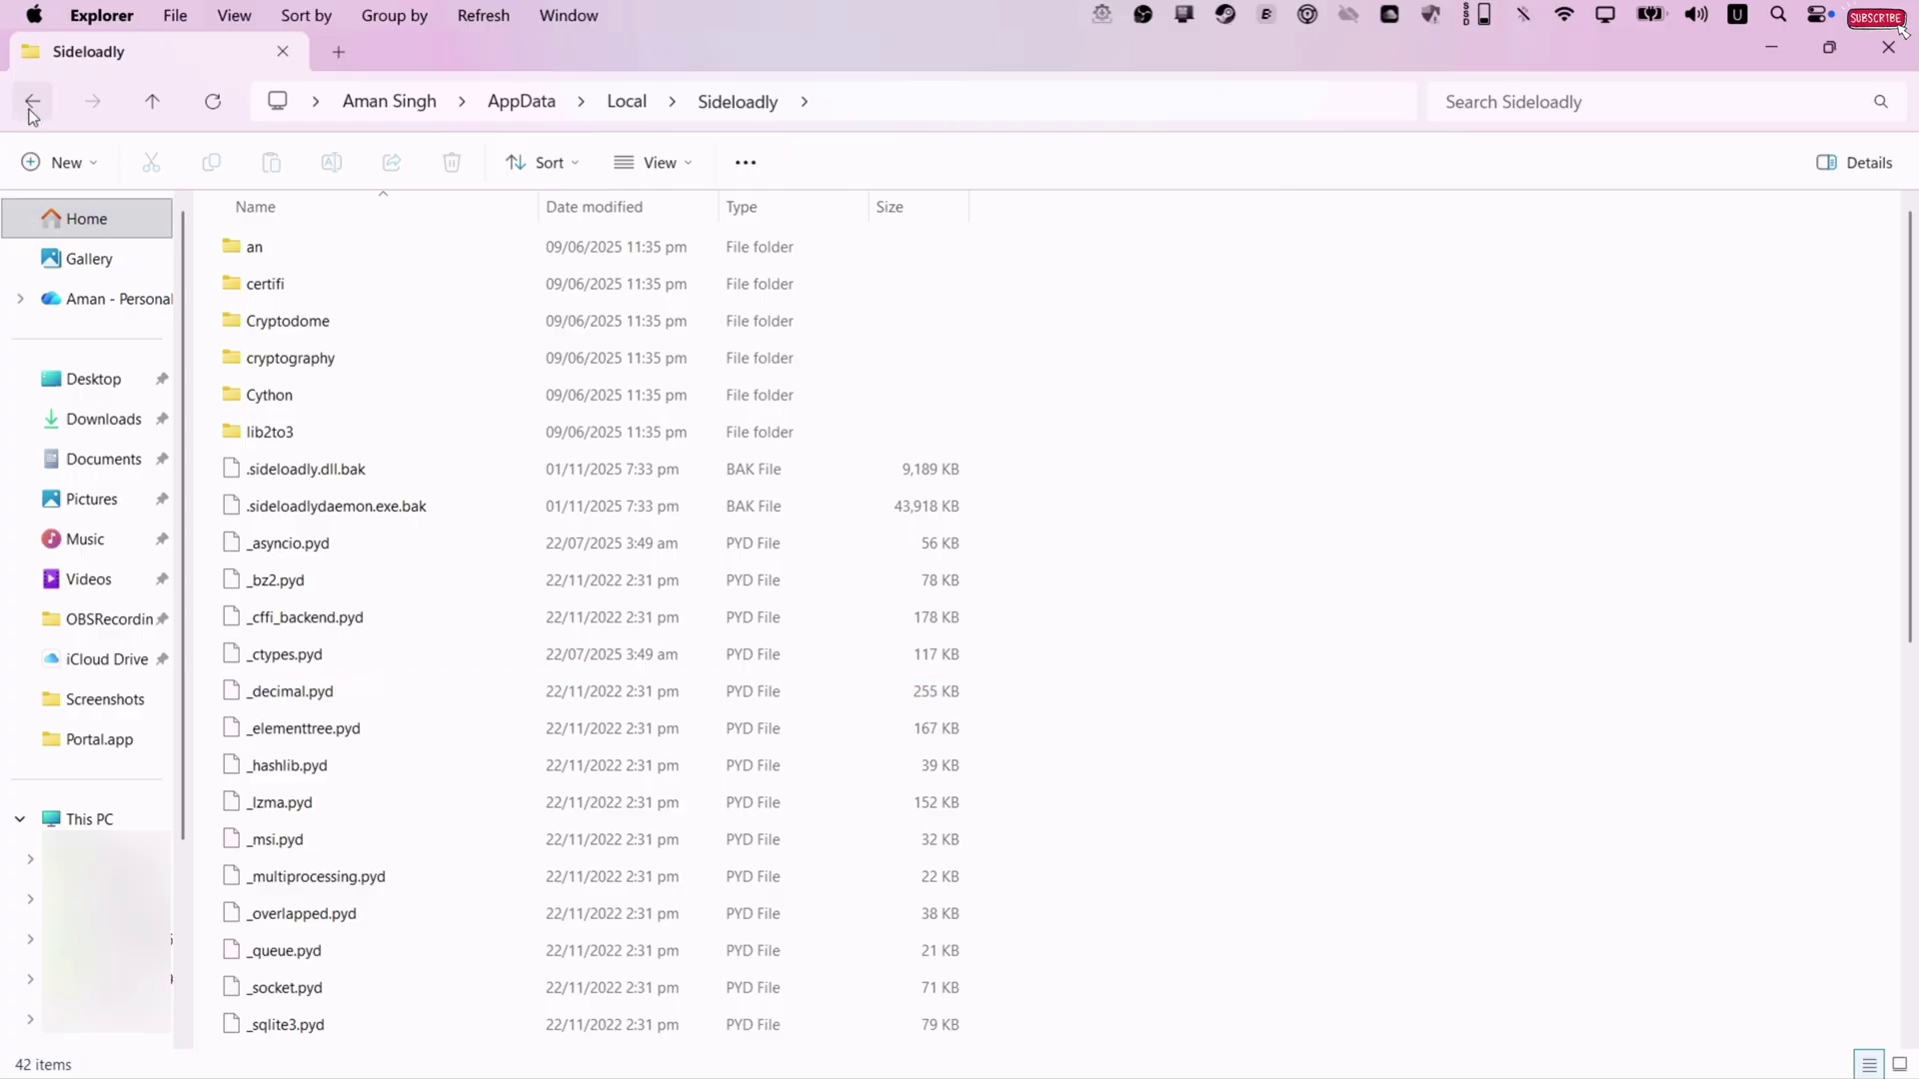
left_click(32, 101)
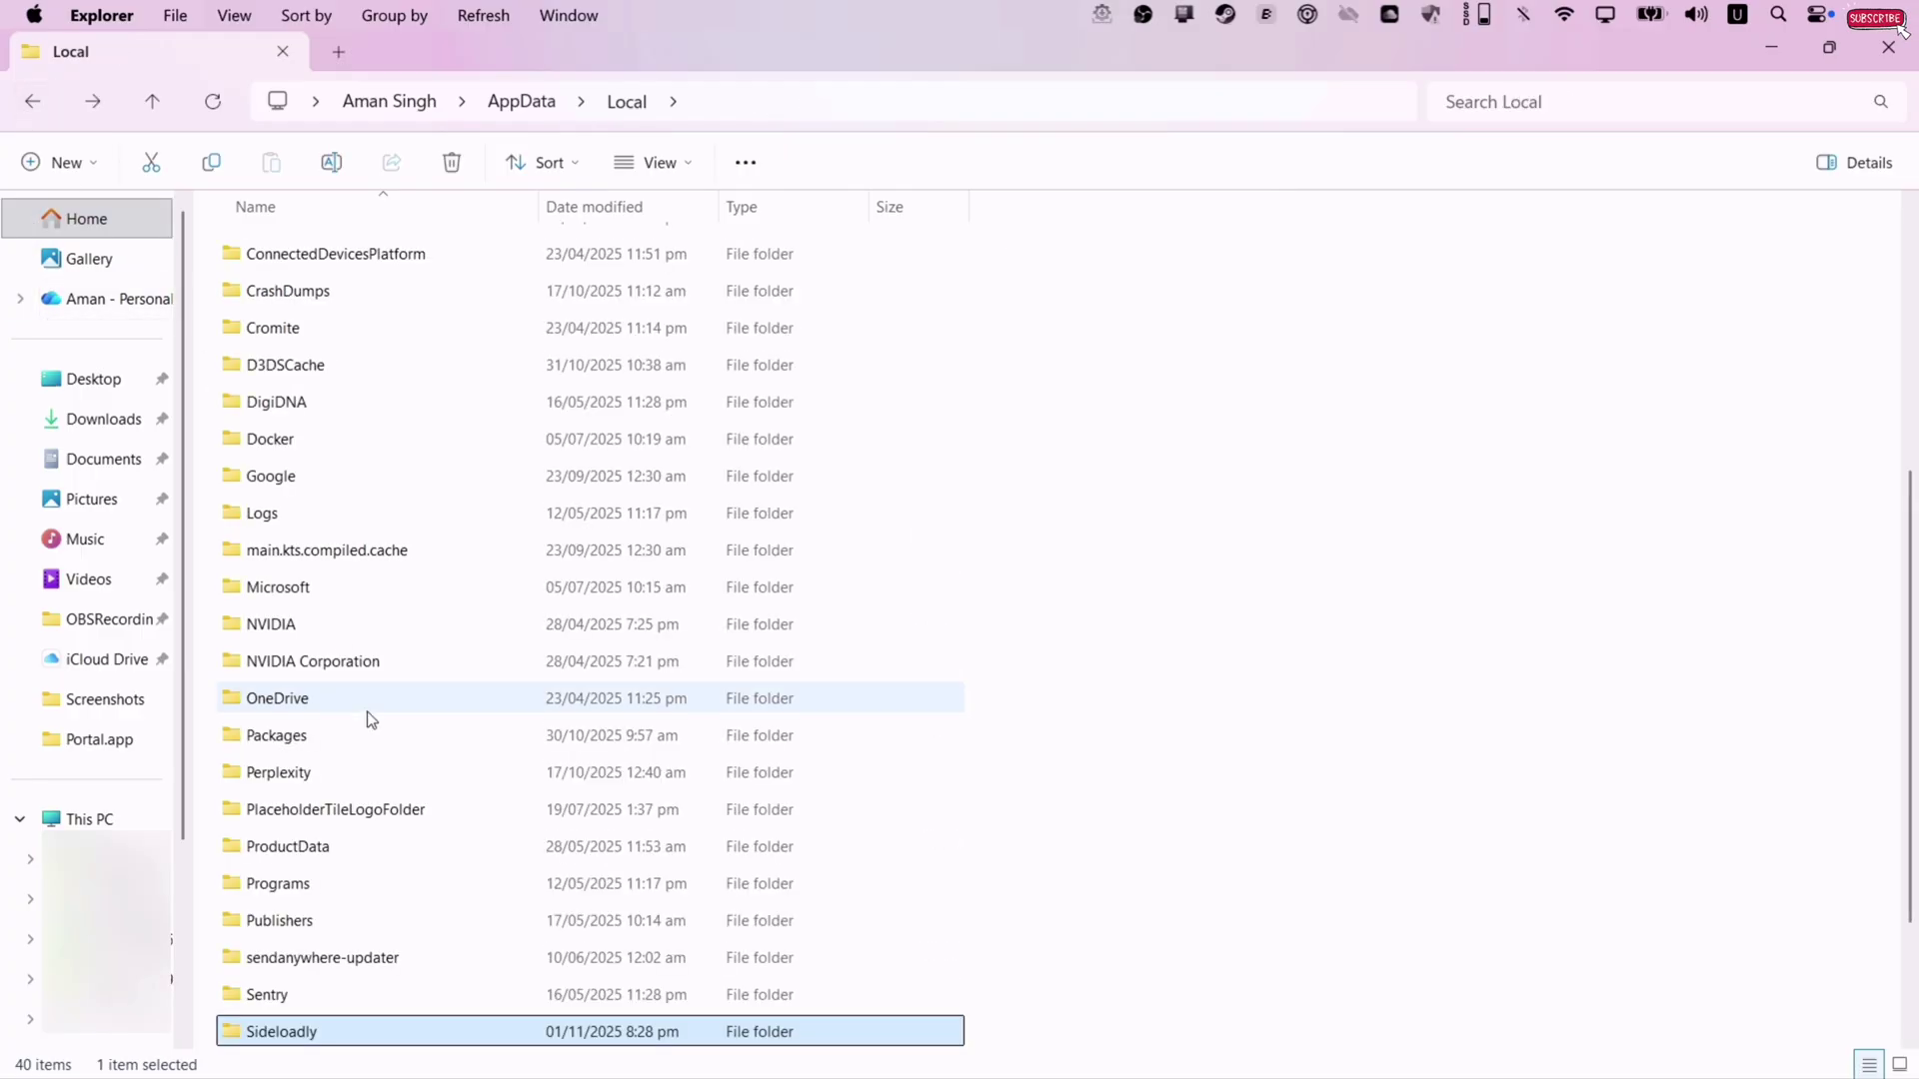
Try permanently deleting the Local\Sideloadly folder, then cancel when it's reported in use.
key("shift+Delete")
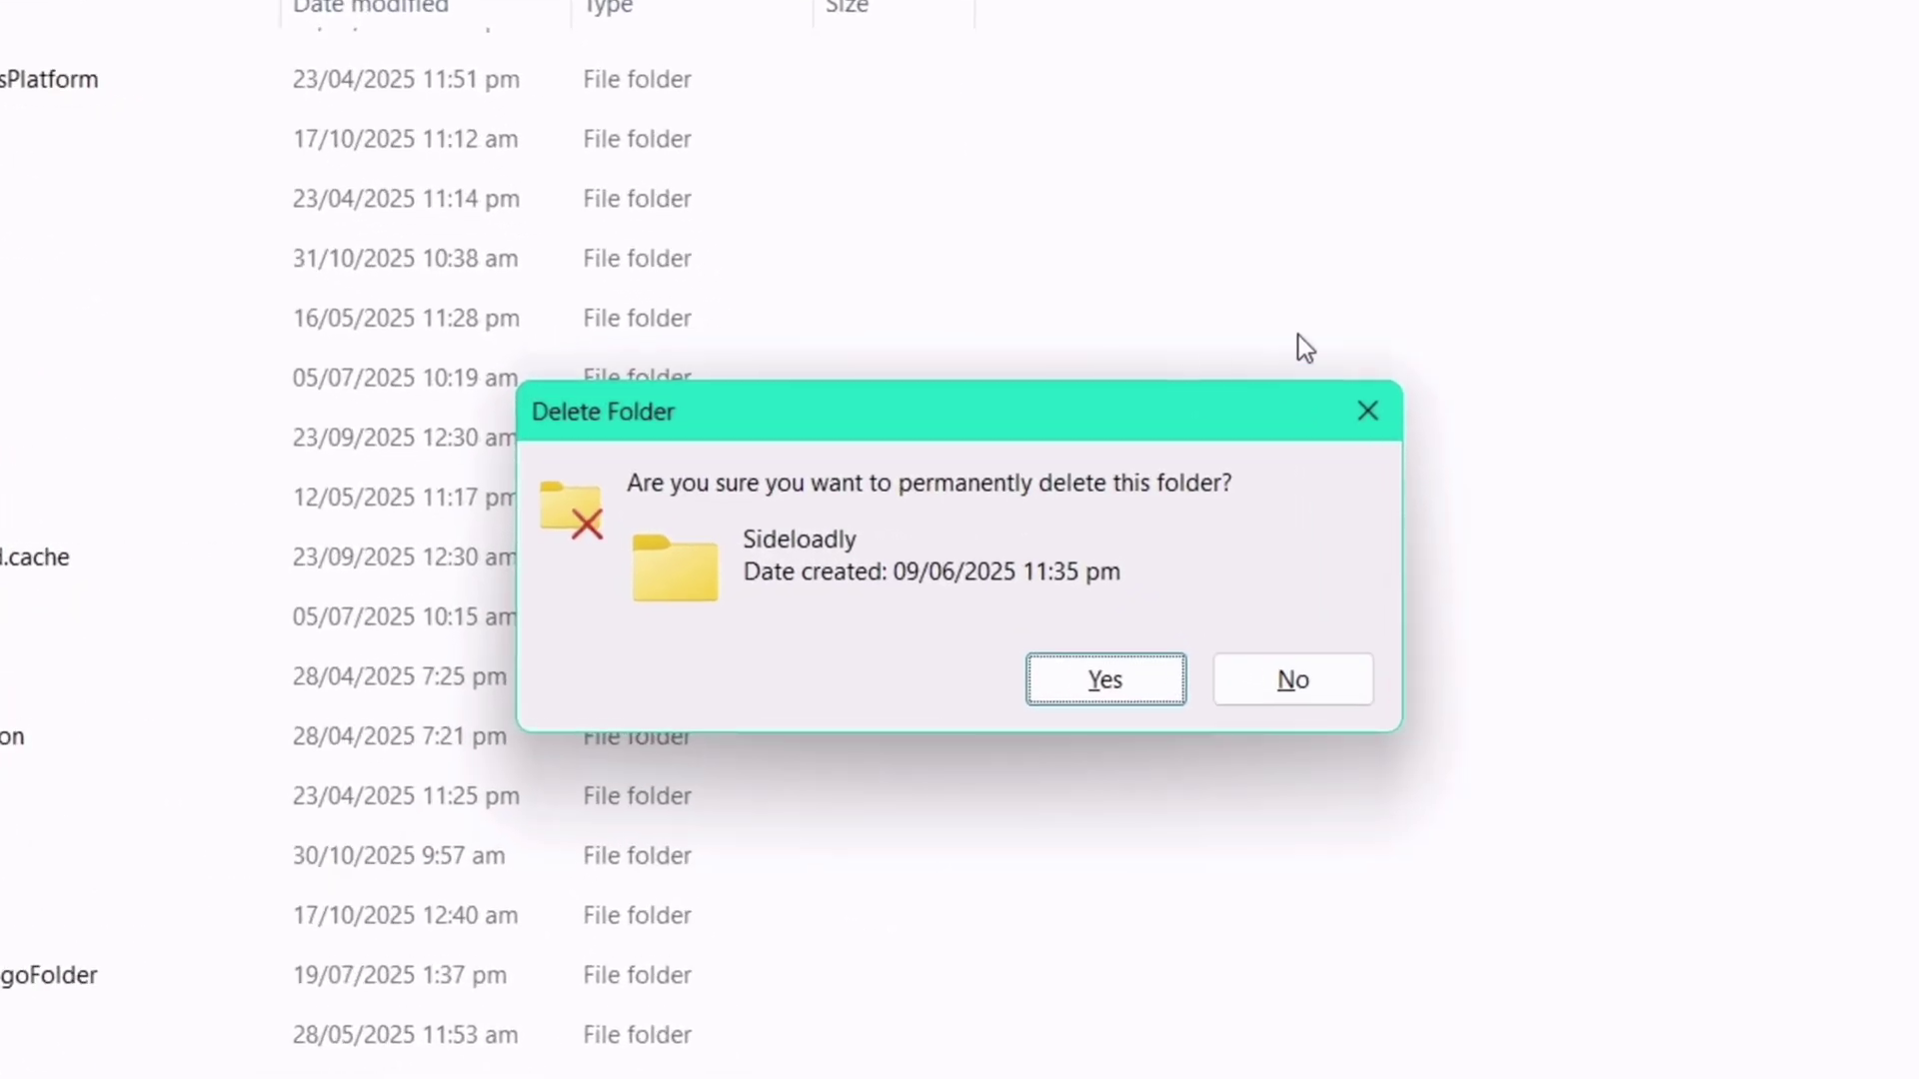
left_click(1045, 623)
left_click(1082, 508)
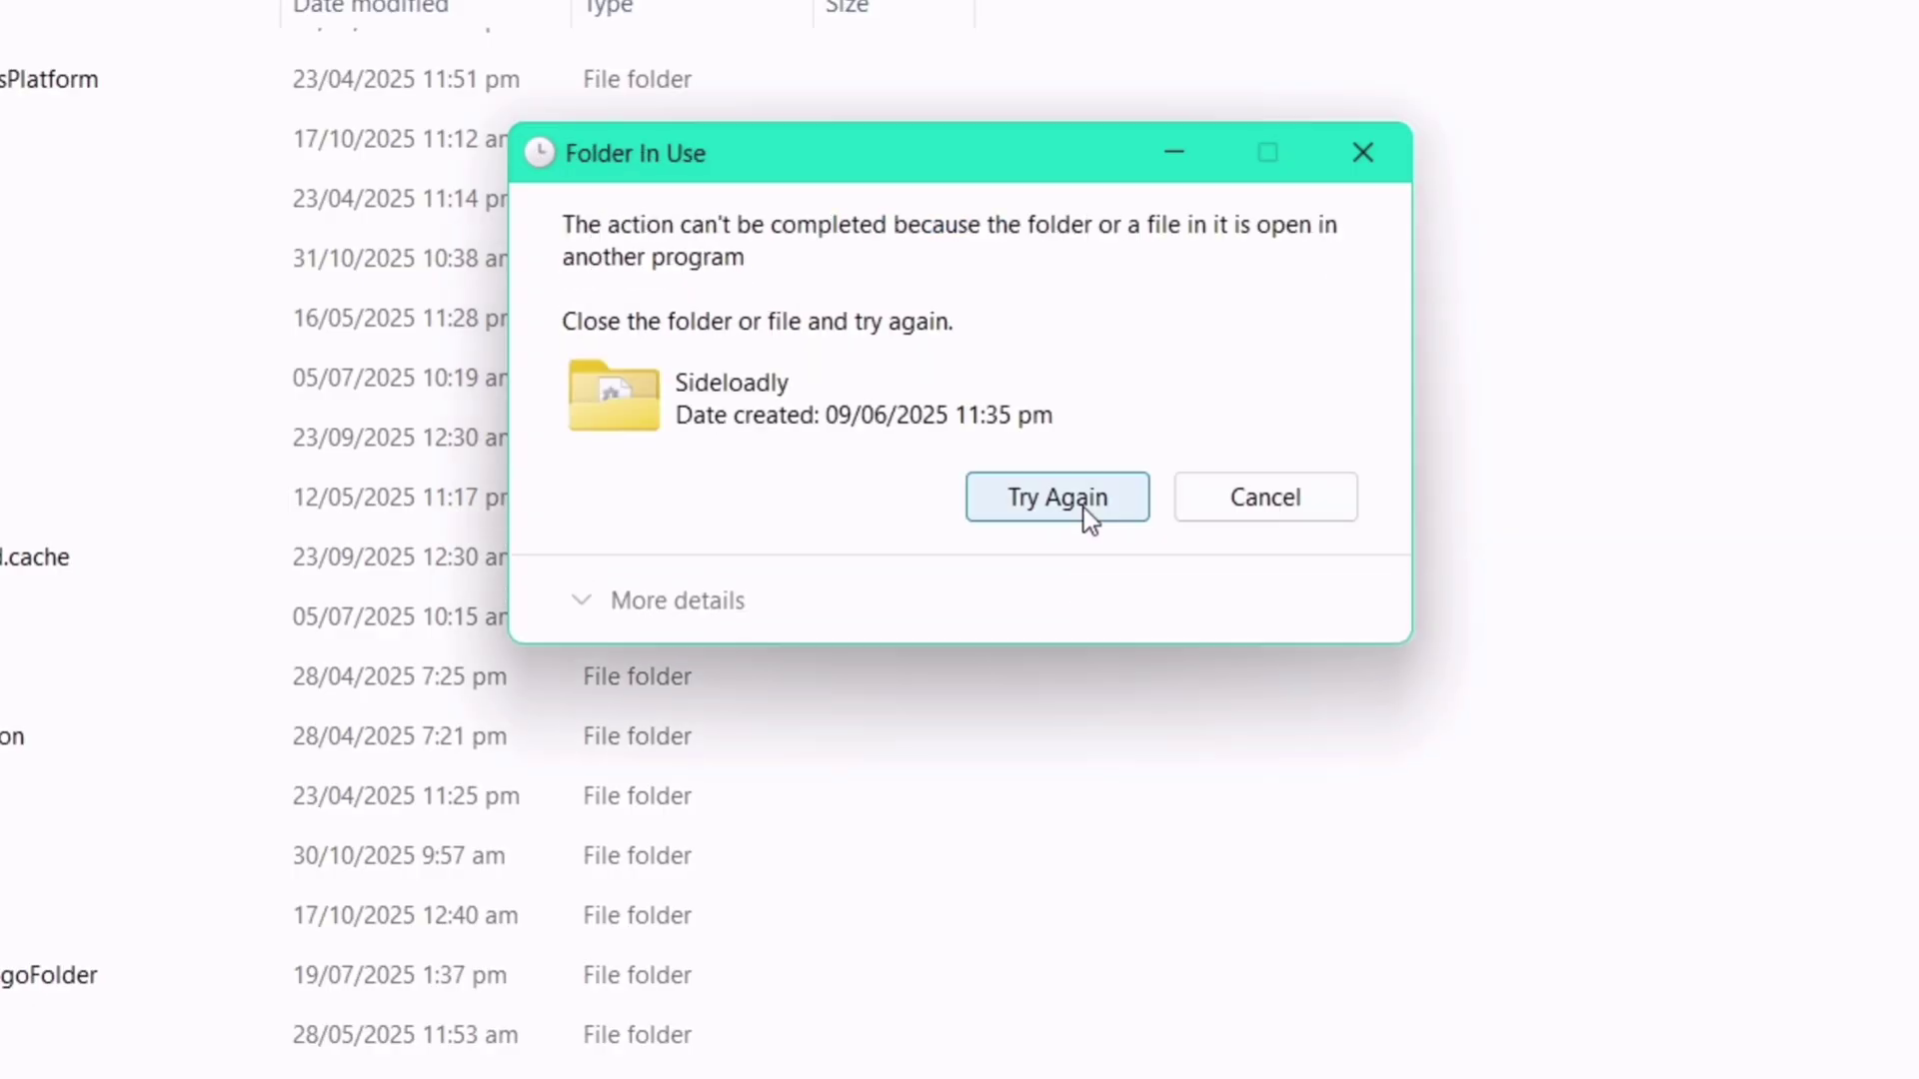
left_click(1084, 507)
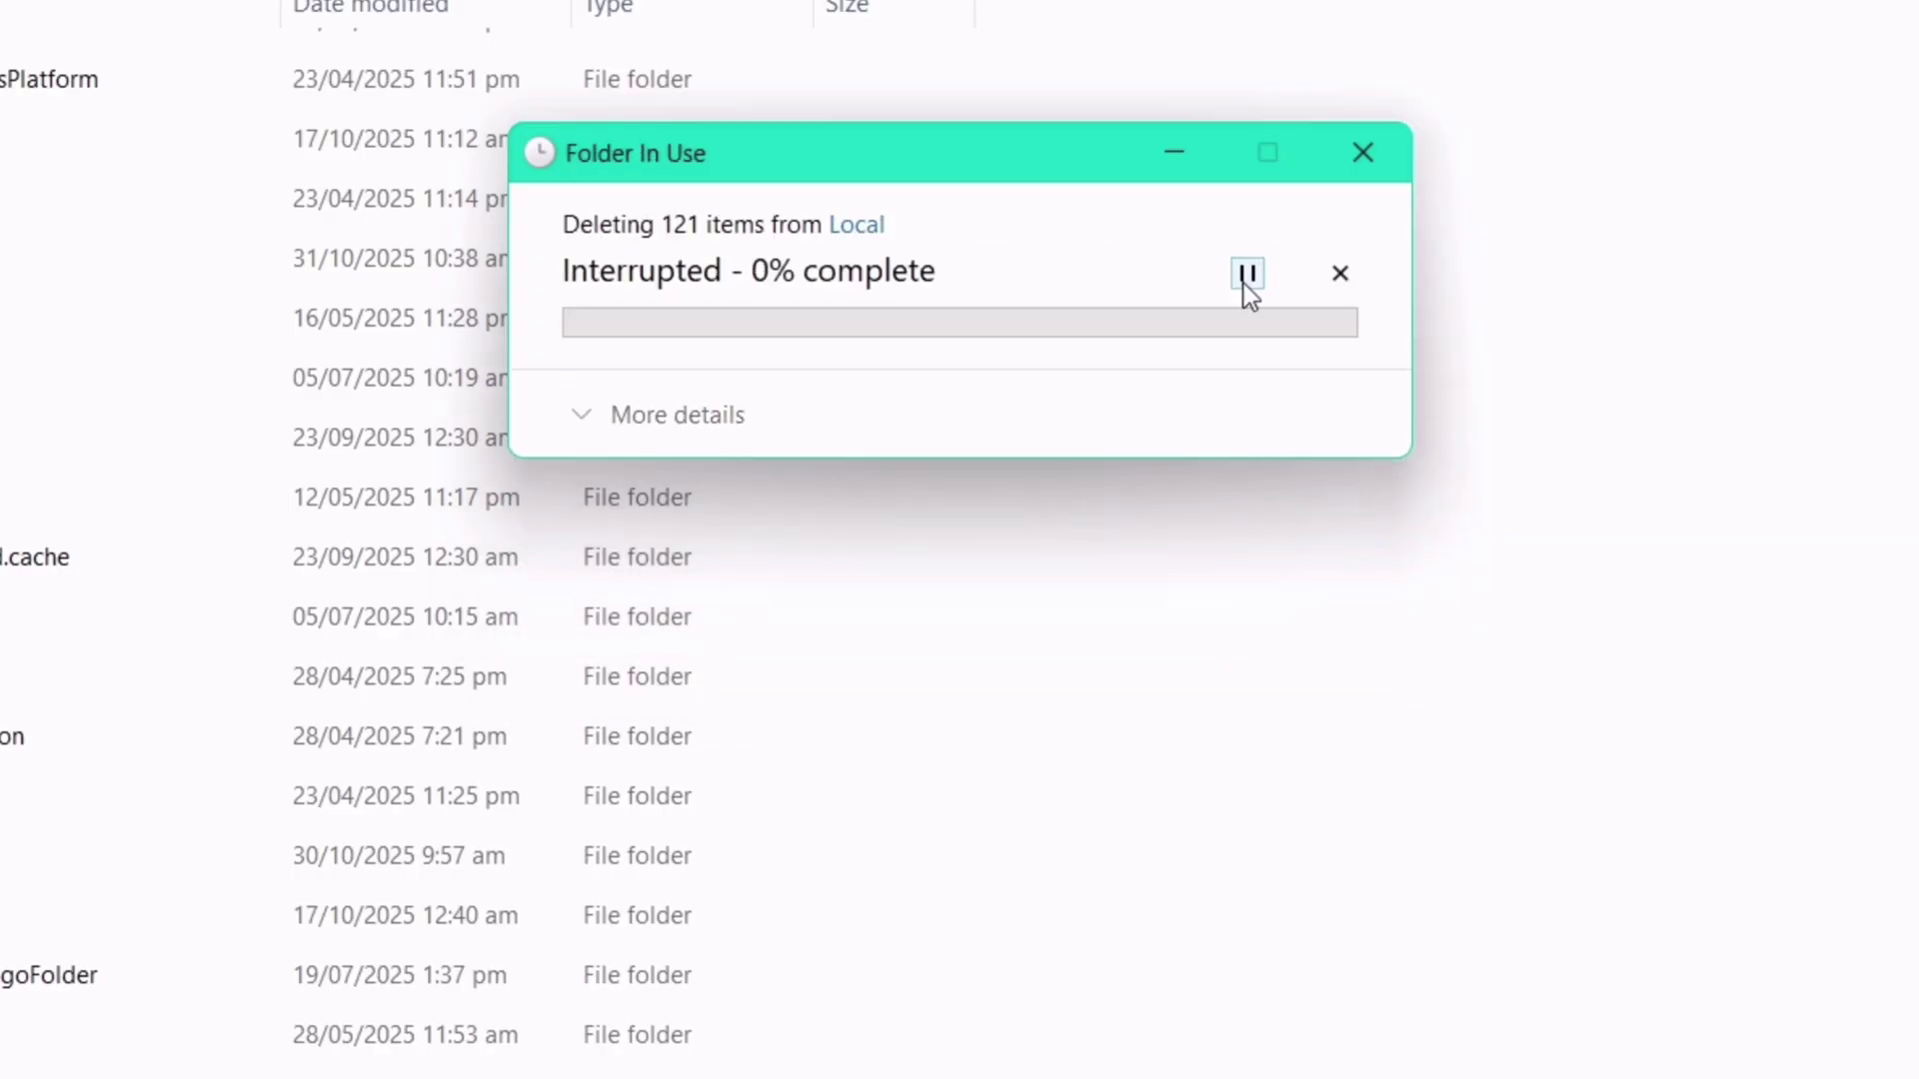
left_click(1265, 497)
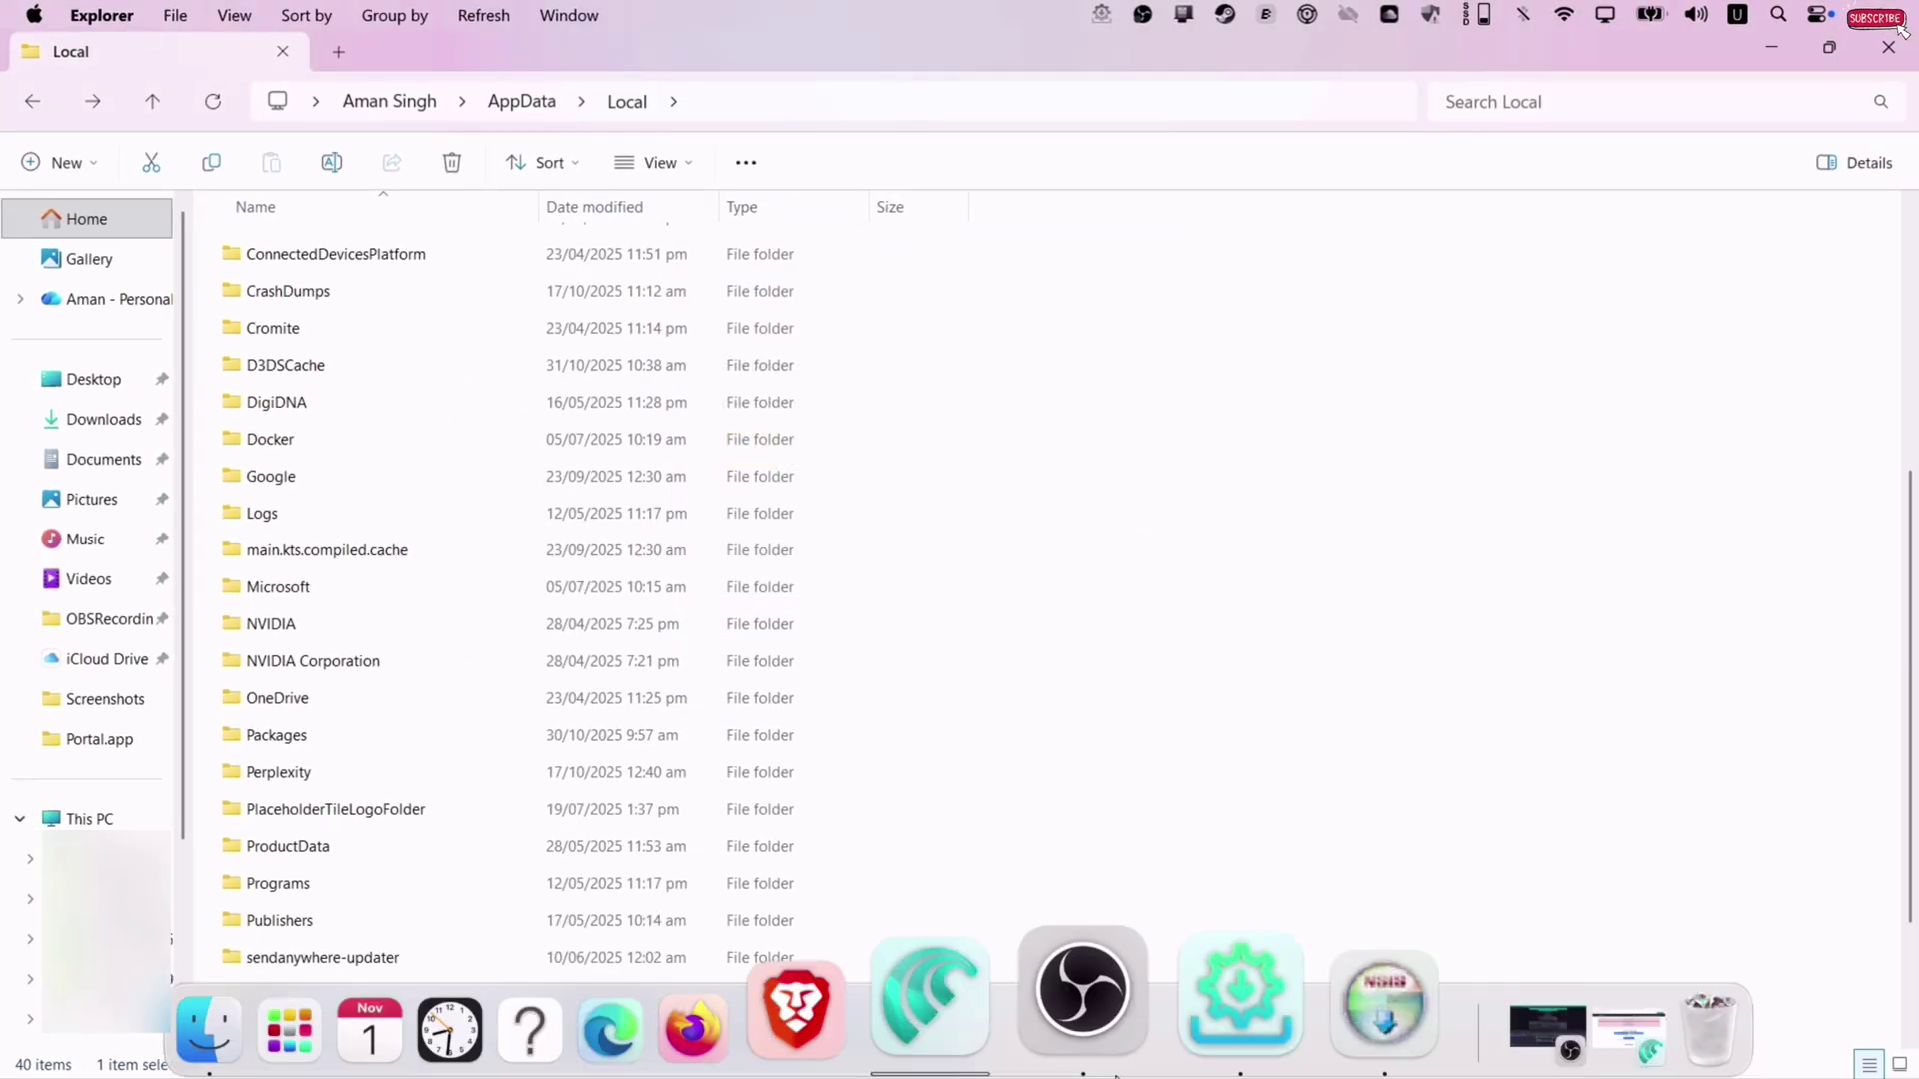
Close the running Sideloadly window and quit the Sideloadly setup program.
left_click(1358, 295)
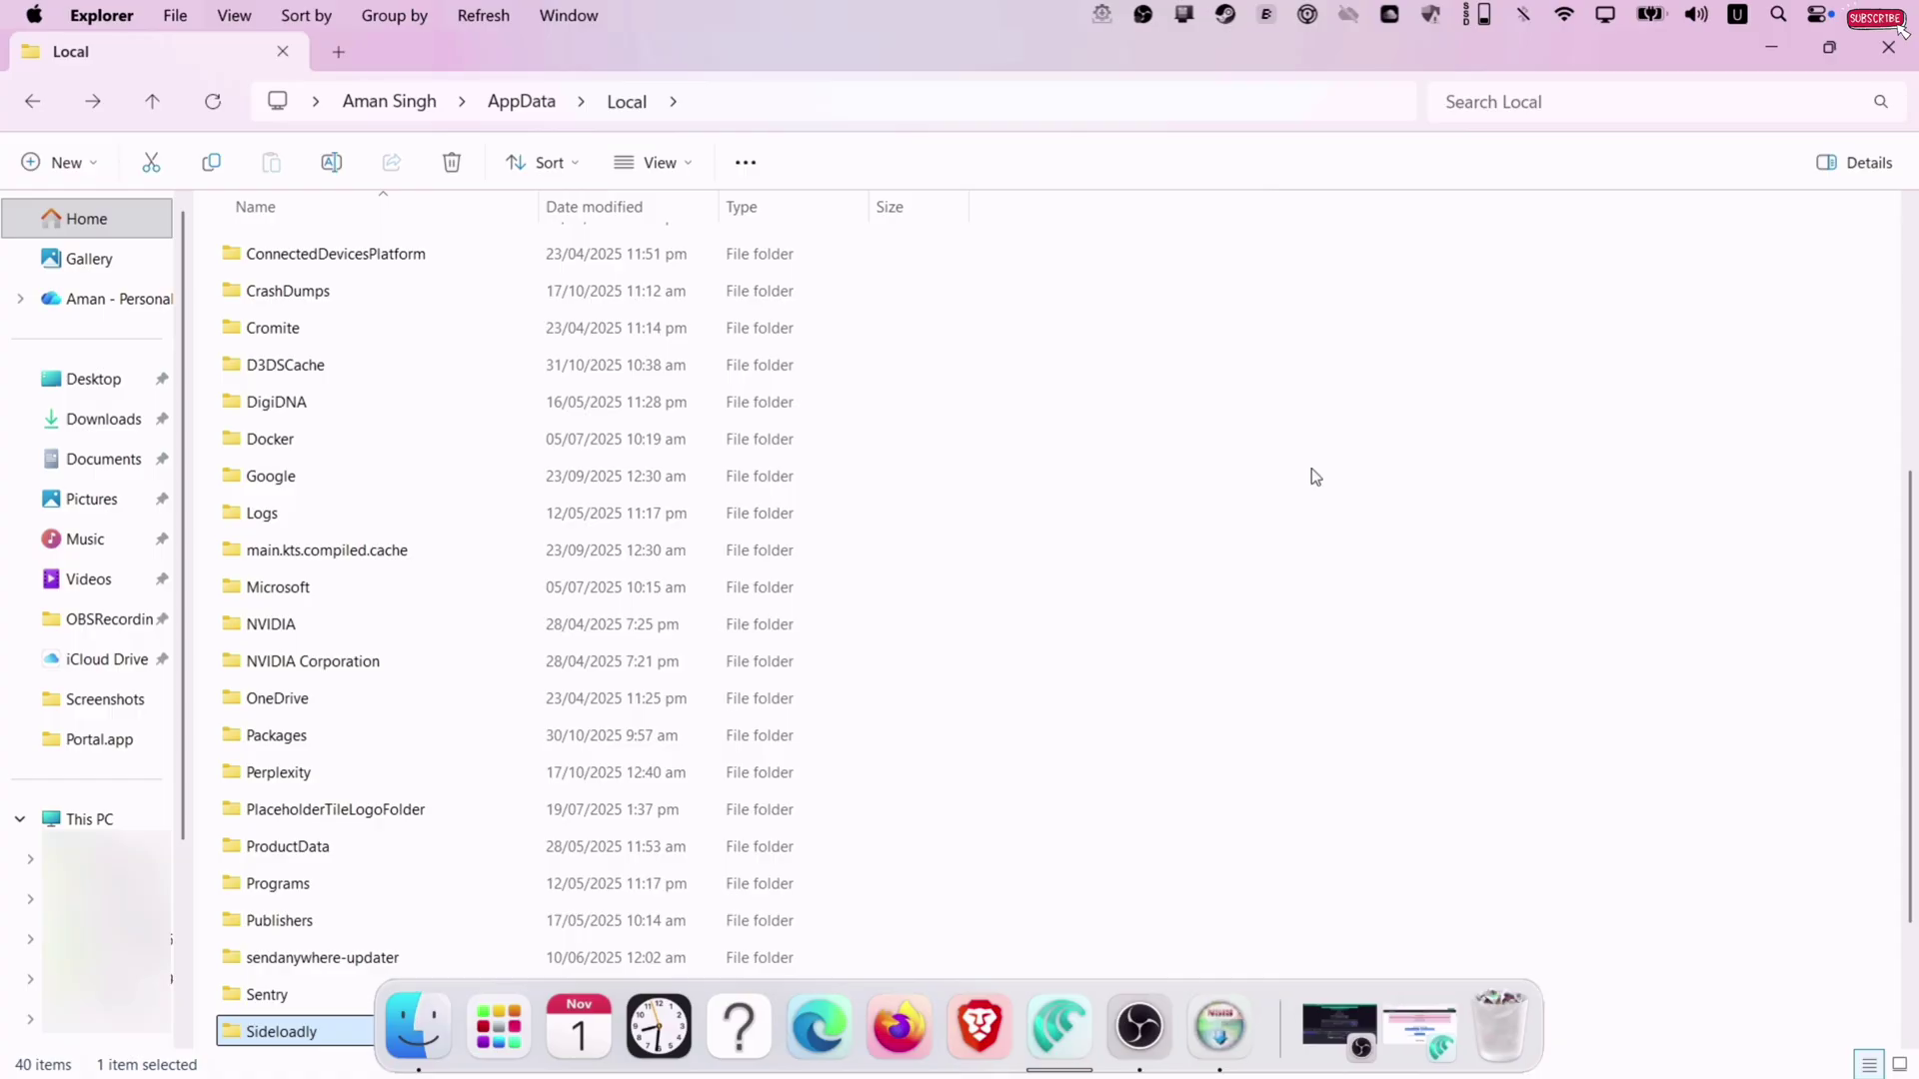
right_click(1232, 1004)
left_click(1235, 856)
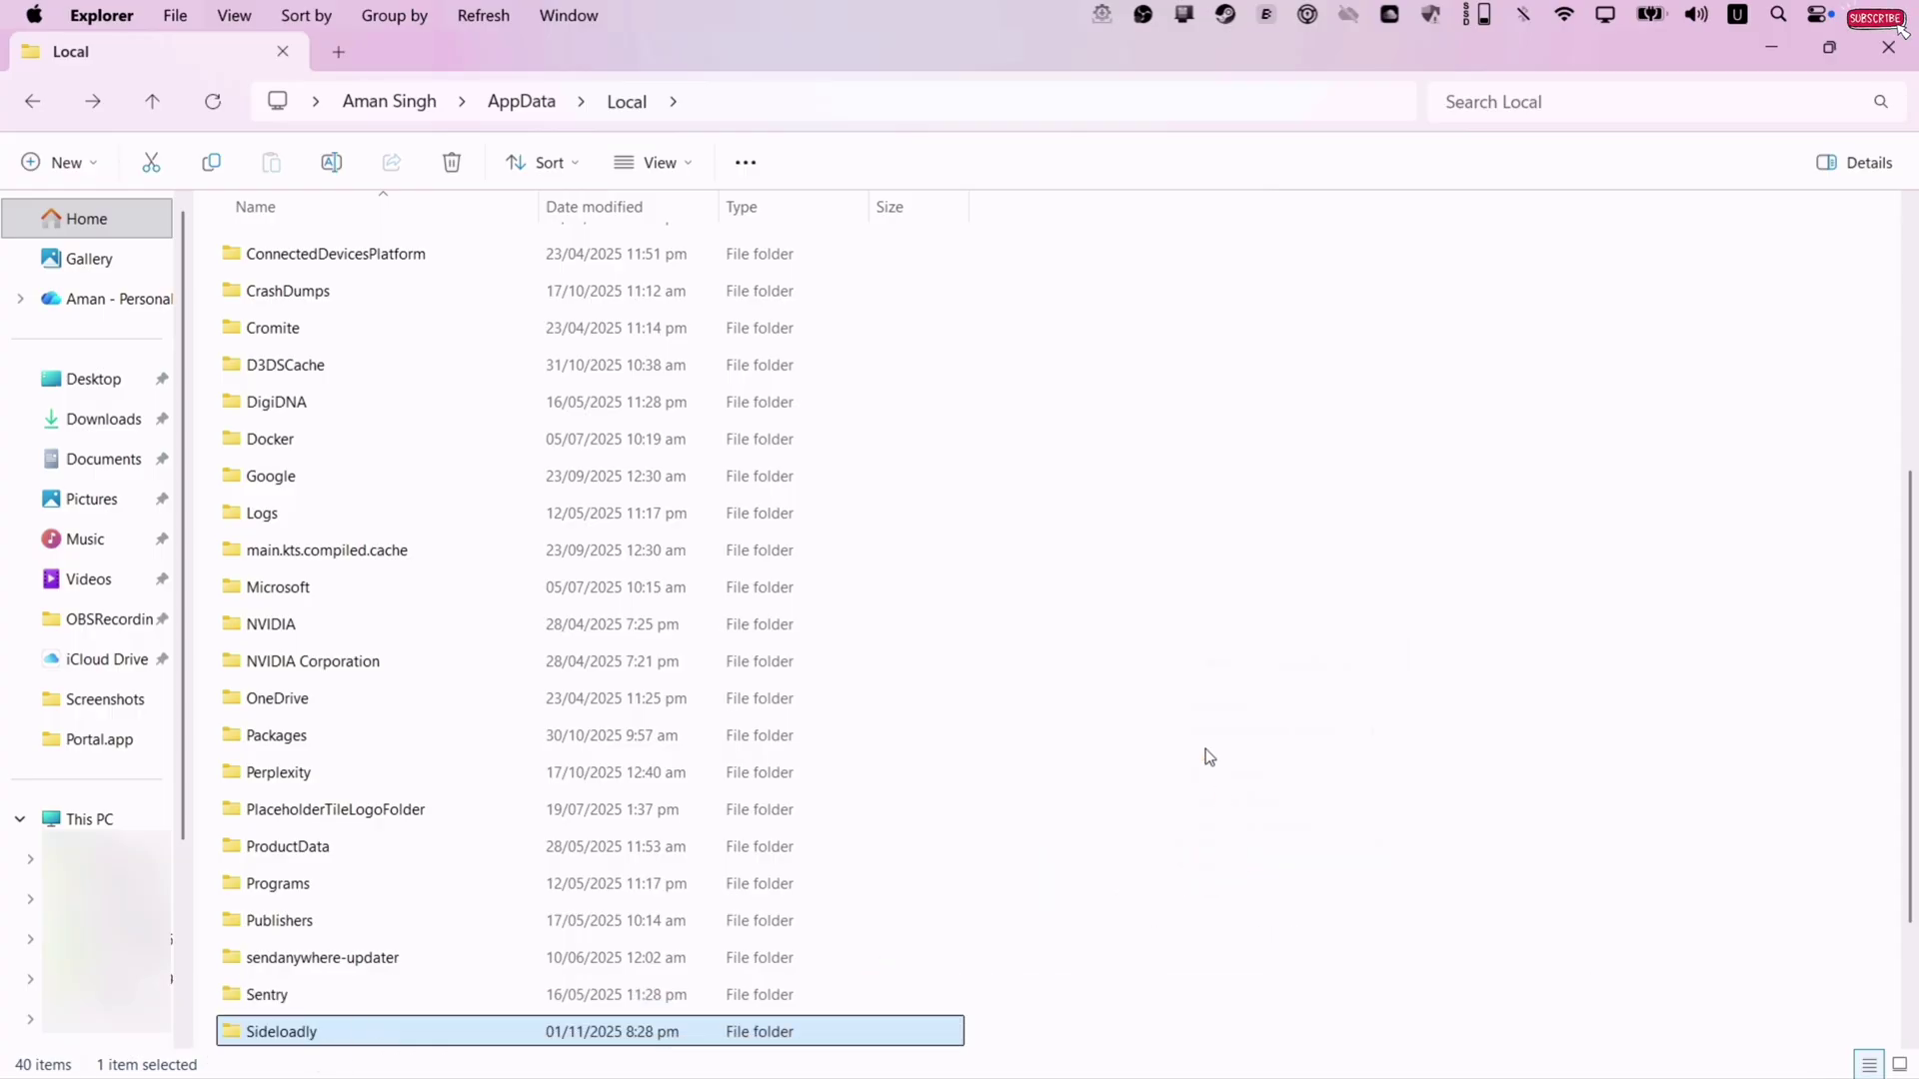
End the sideloadlydaemon process in Task Manager, found by filtering for 'sidel'.
key("super")
type("task")
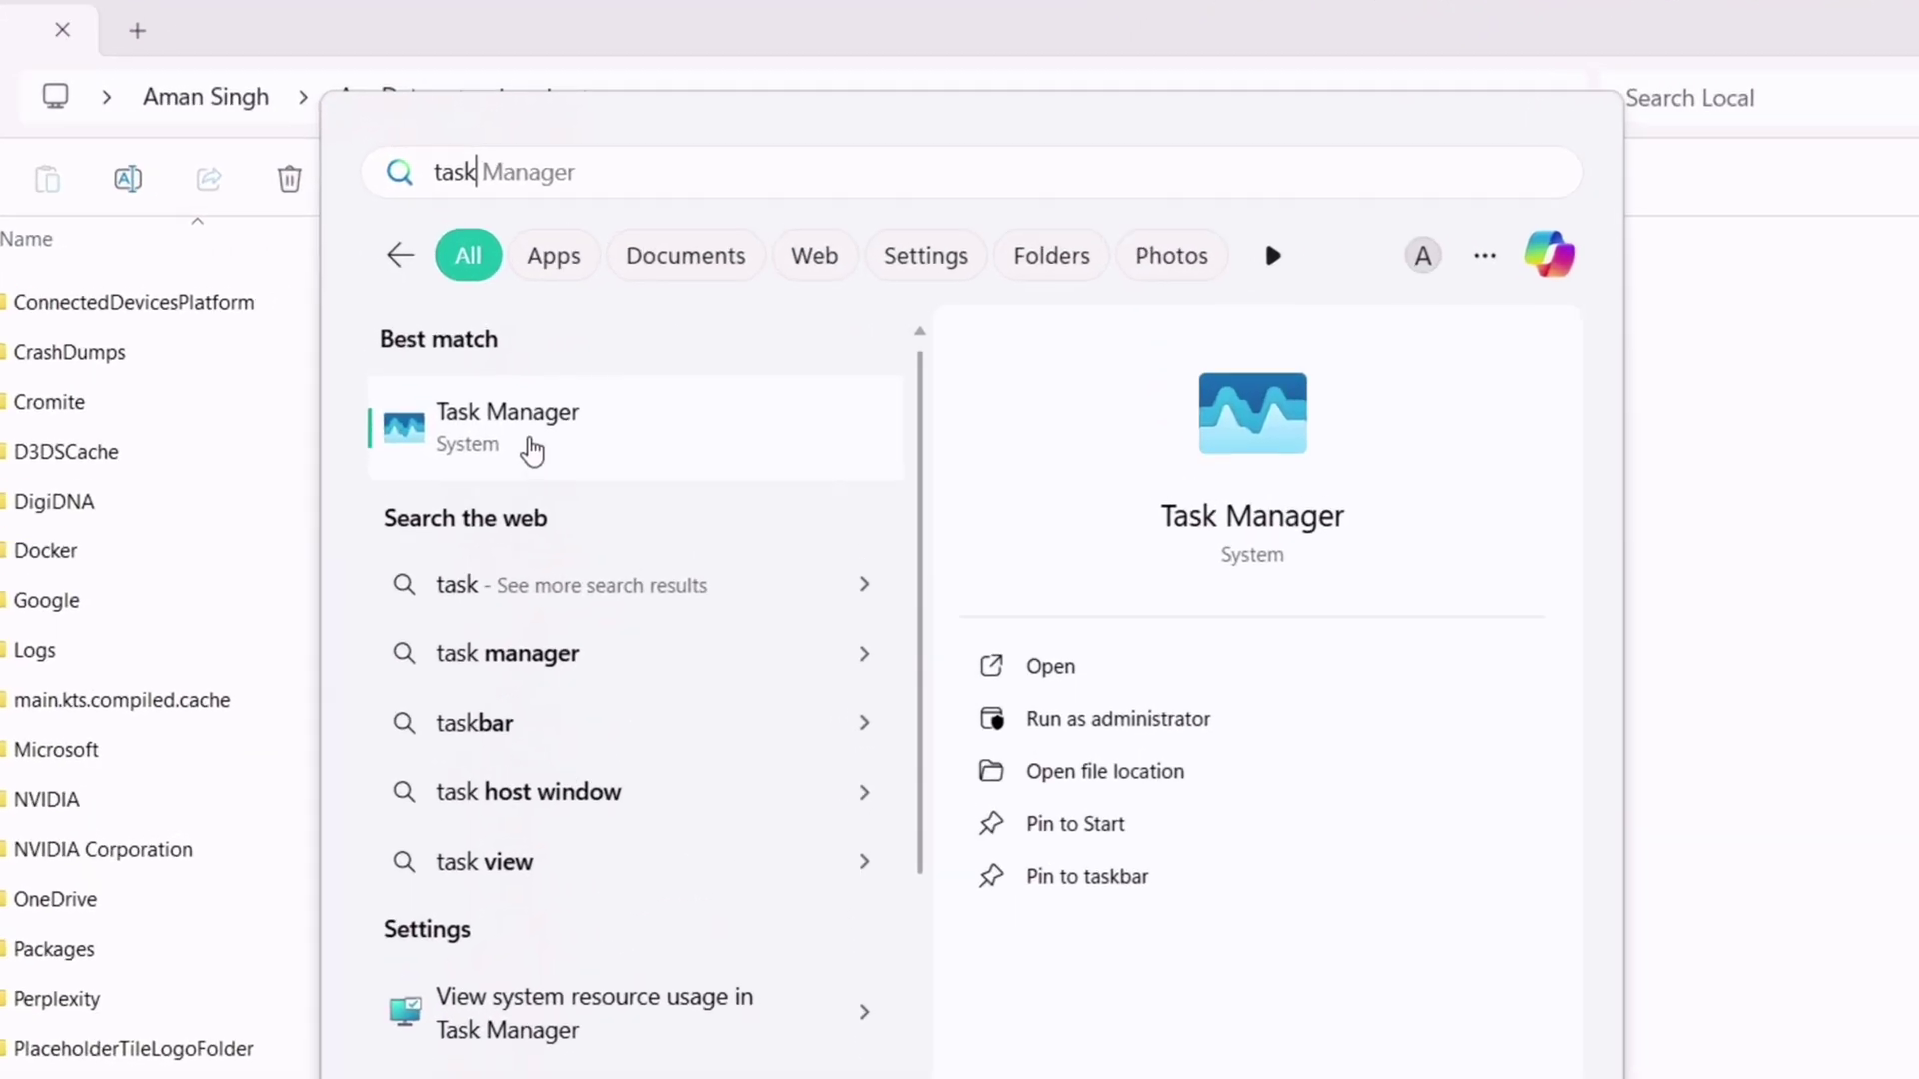
left_click(635, 359)
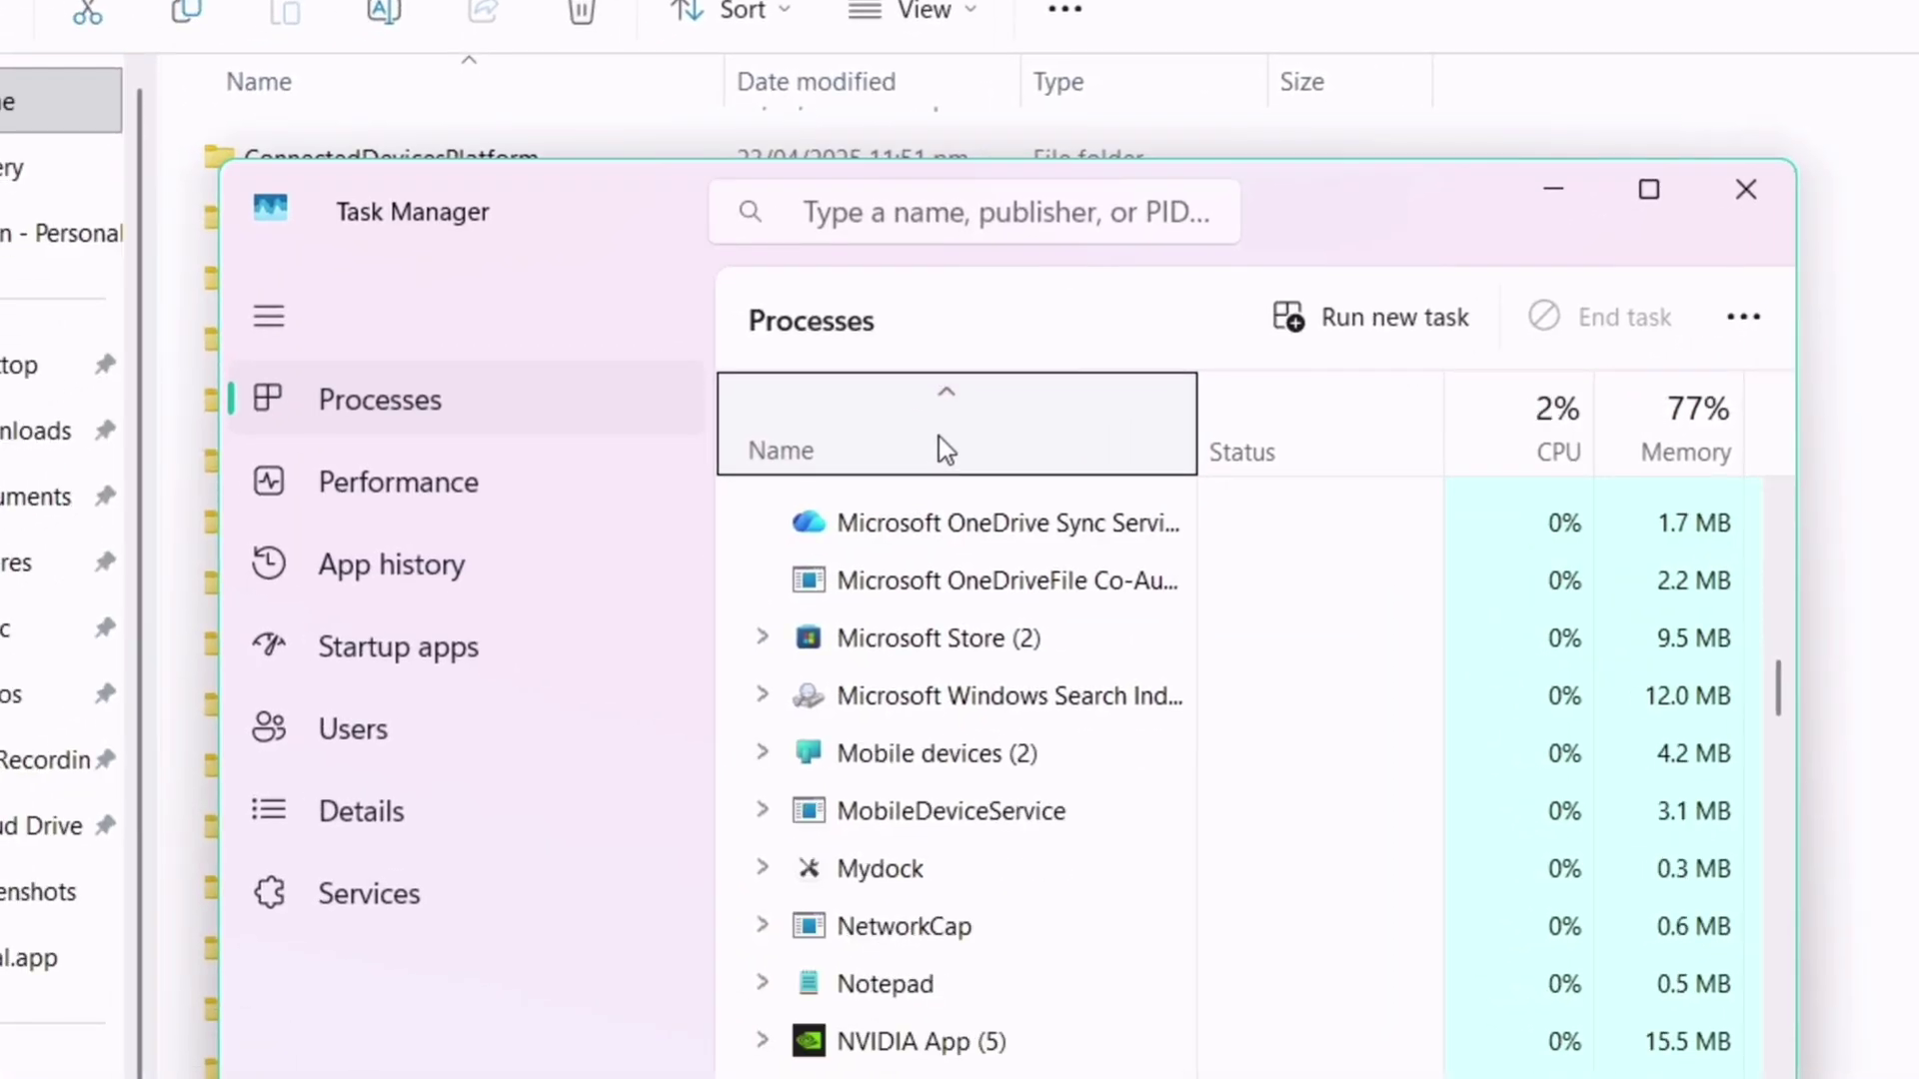
left_click(934, 190)
type("sidel")
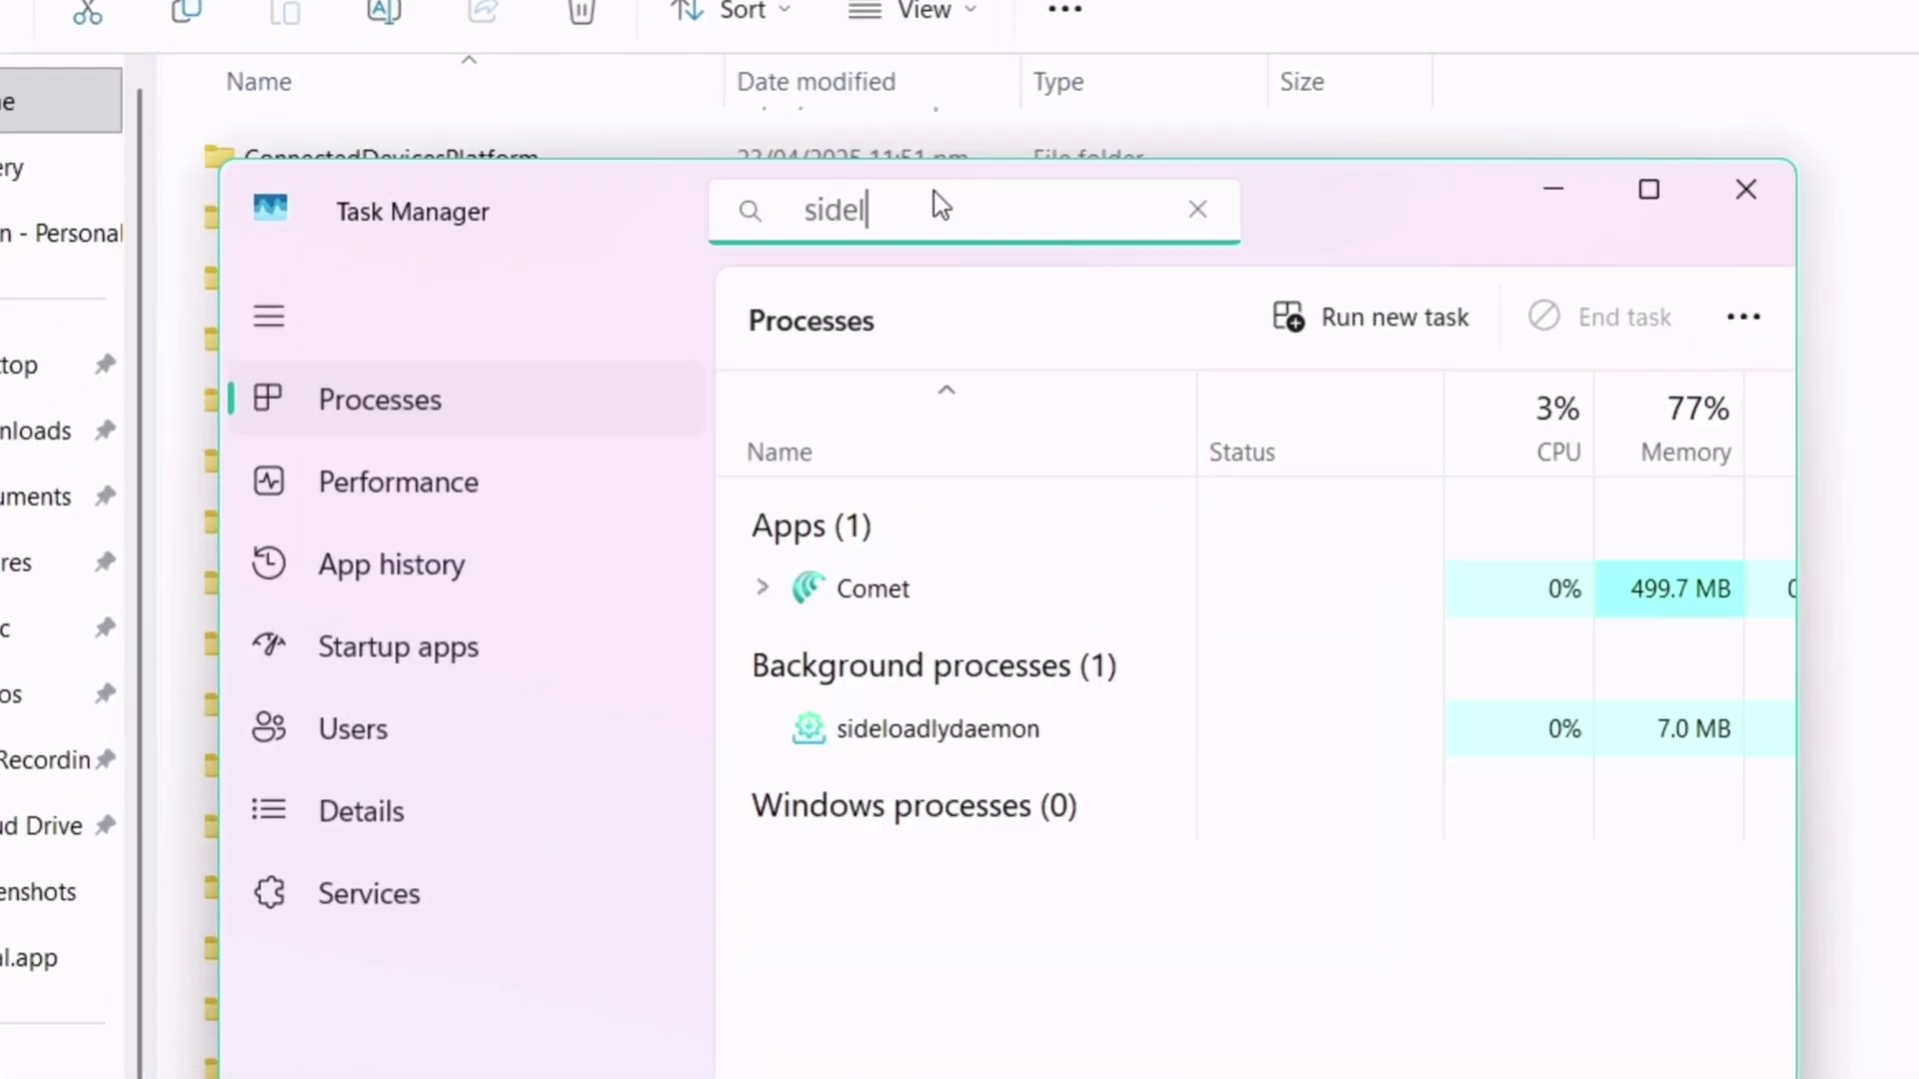
left_click(892, 735)
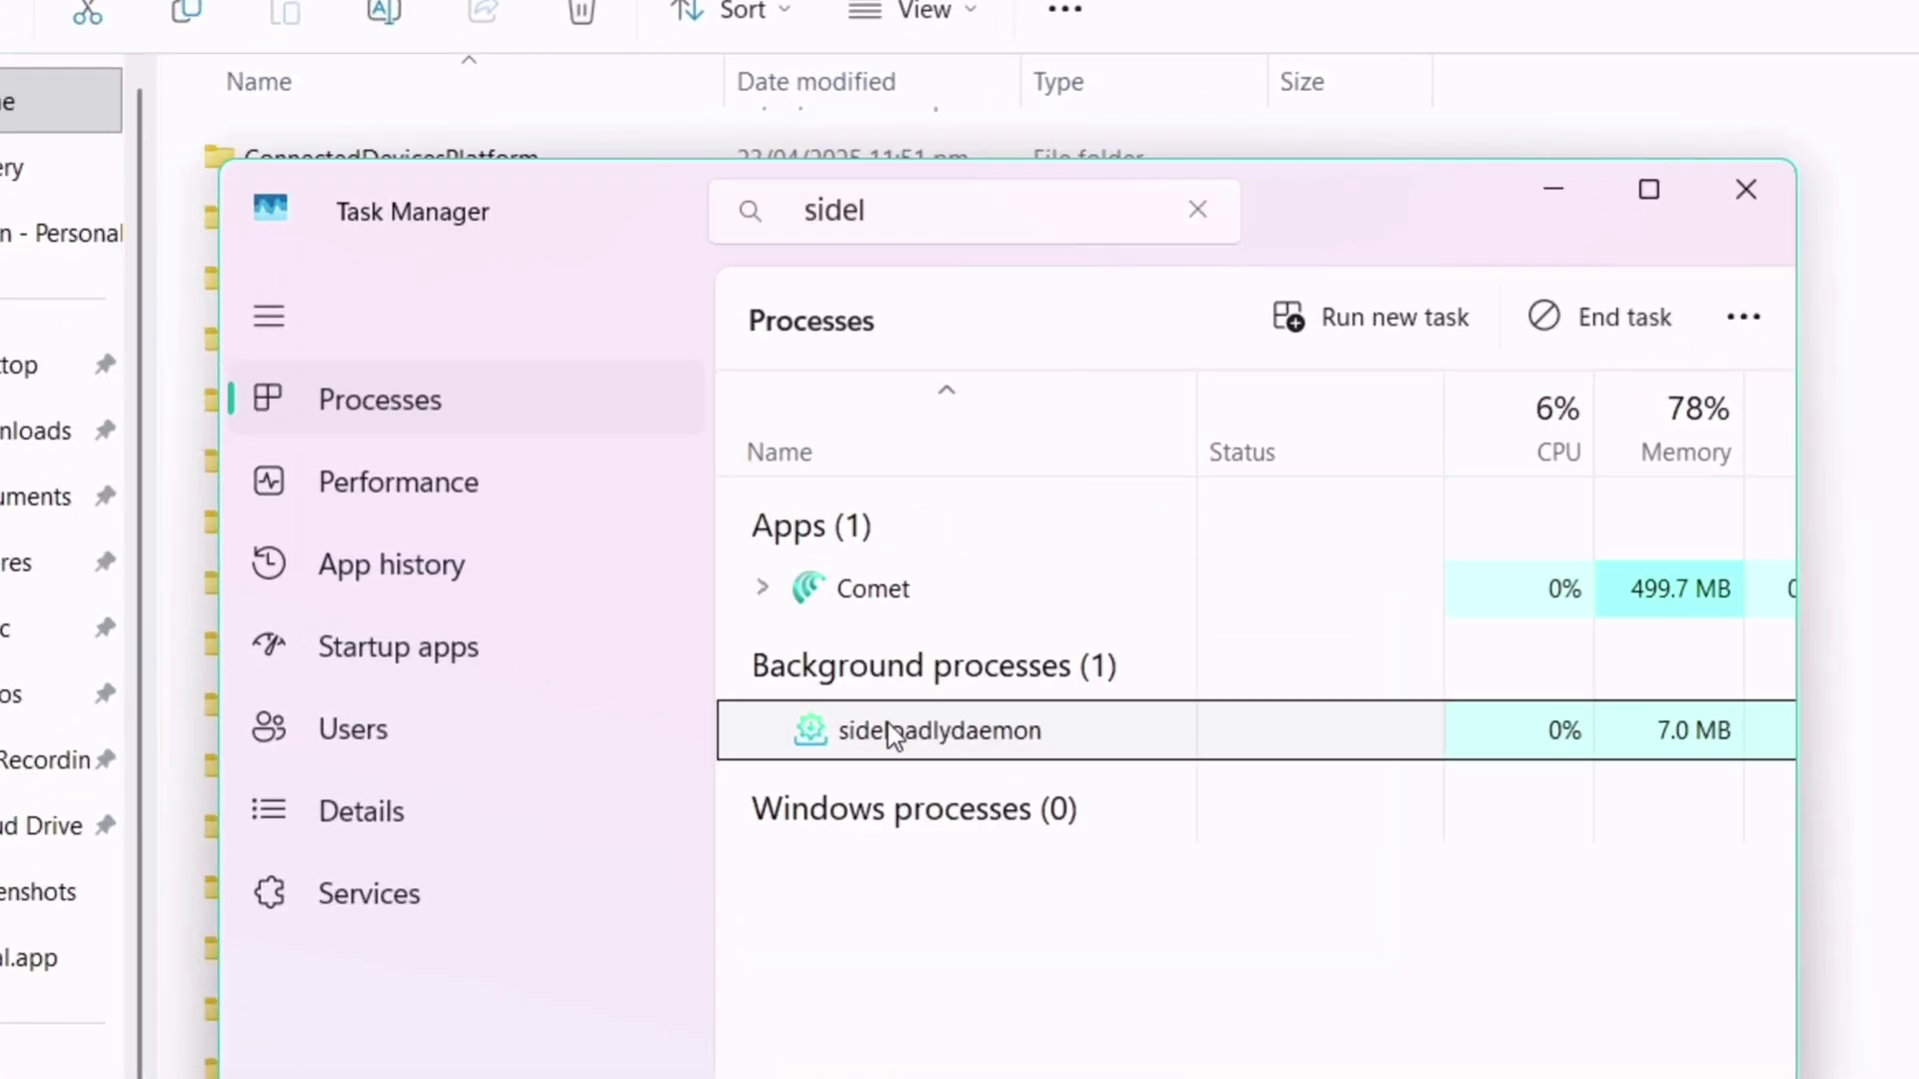
right_click(892, 734)
left_click(992, 756)
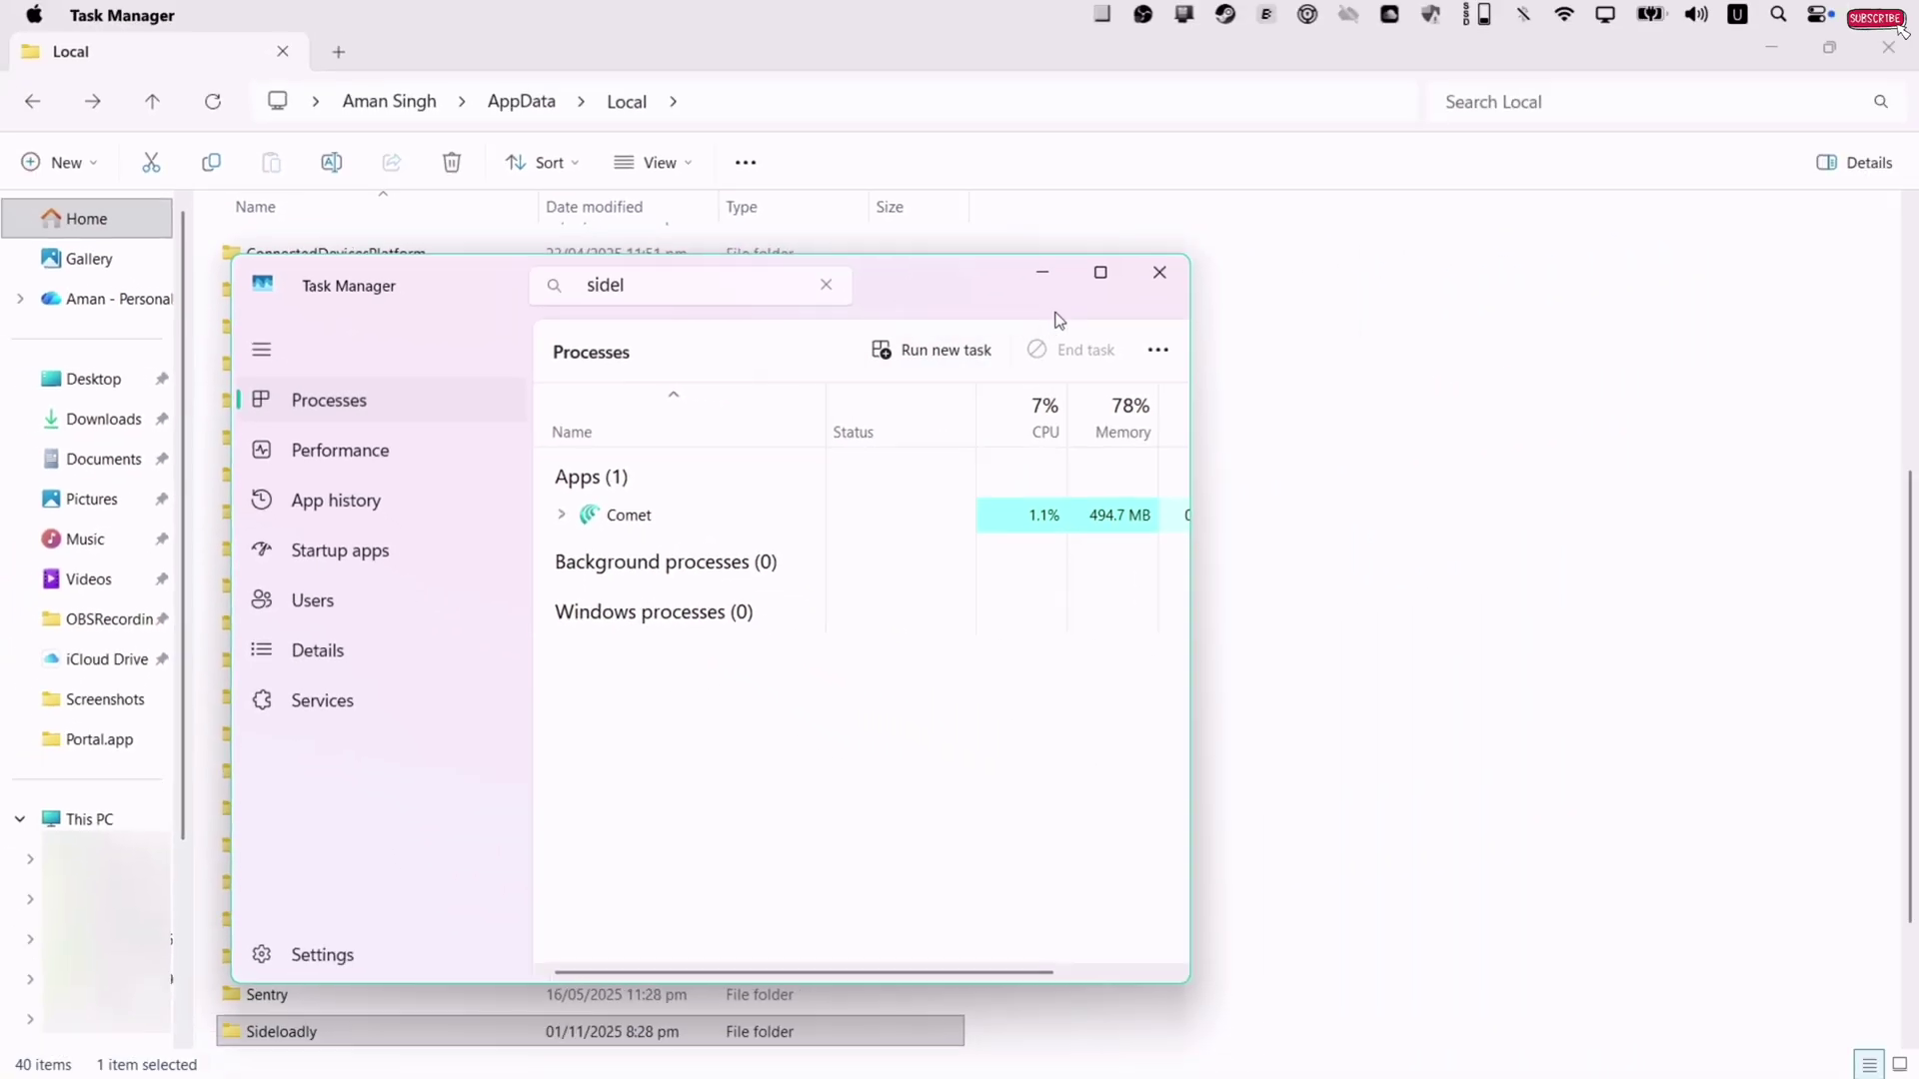
left_click(1746, 190)
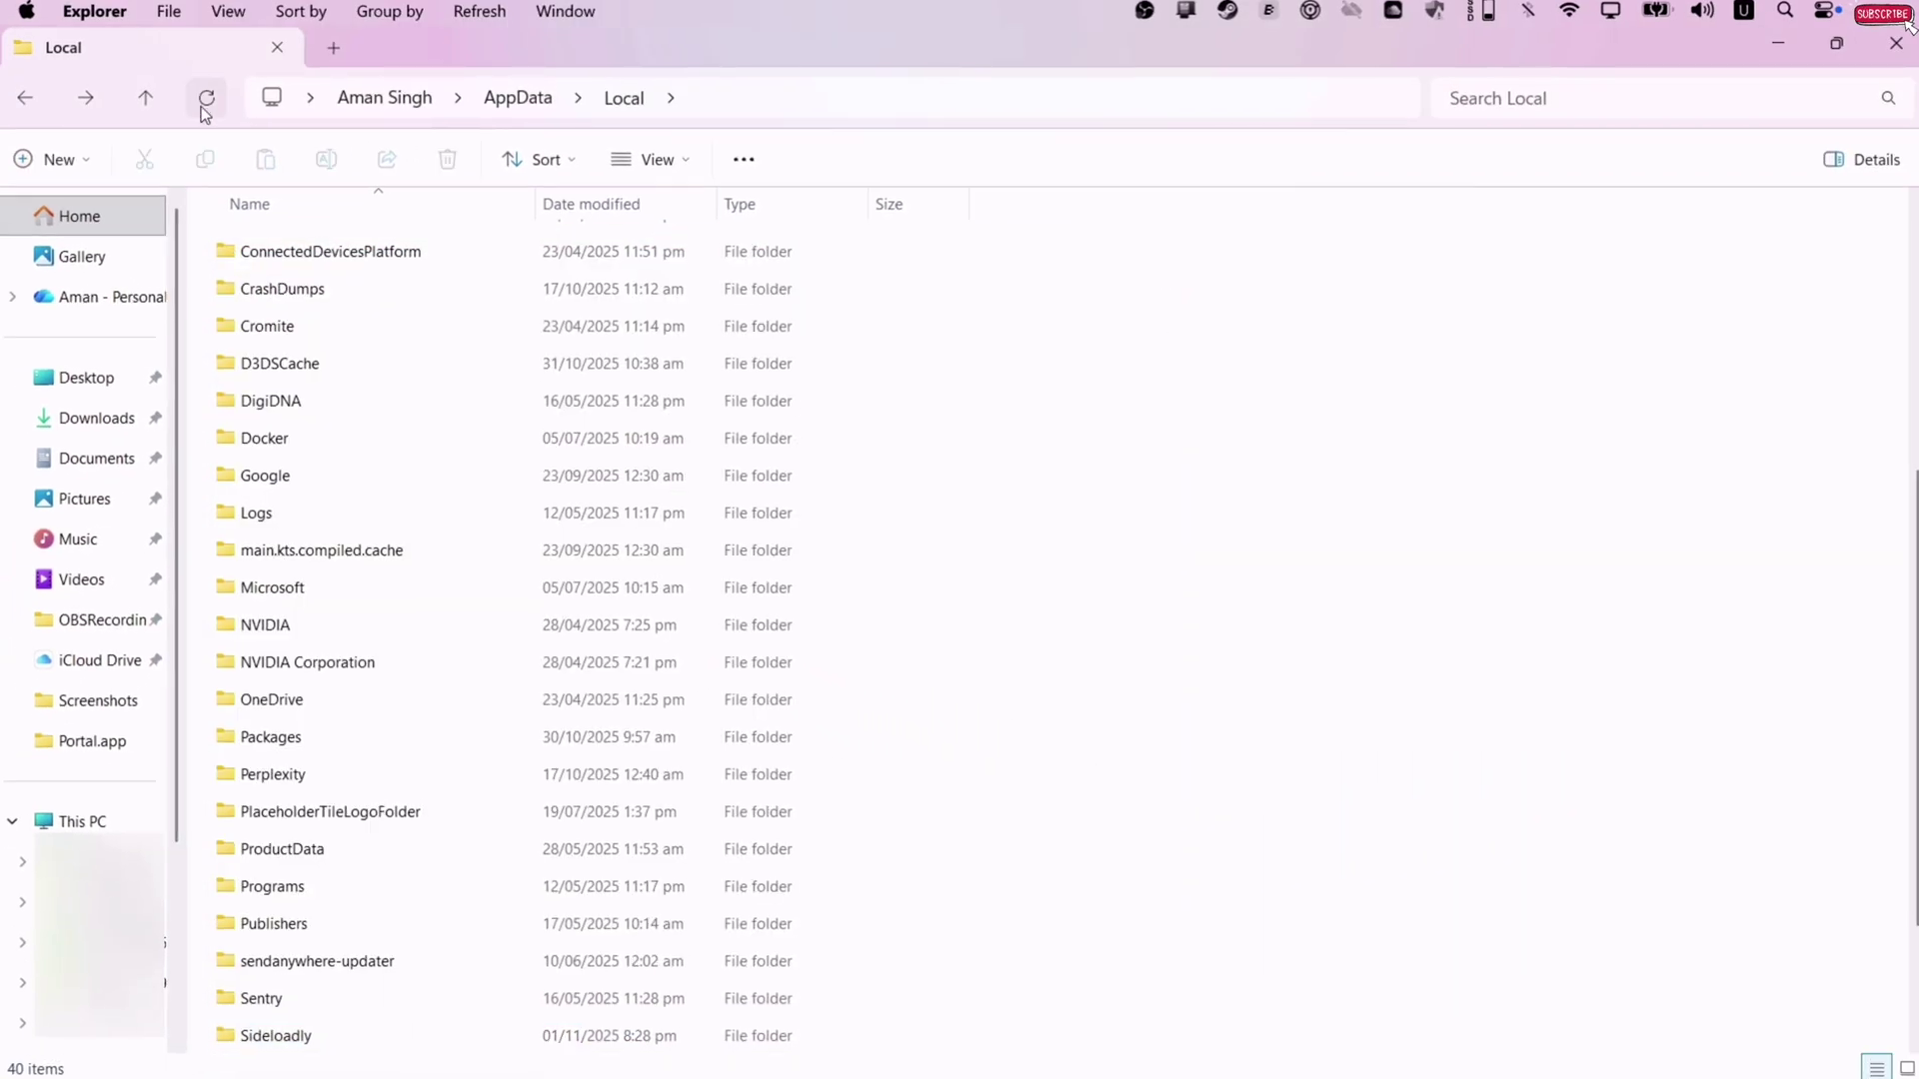
Permanently delete the Sideloadly folder from AppData Local with Shift+Delete.
left_click(207, 97)
scroll(502, 486, "down", 6)
left_click(321, 854)
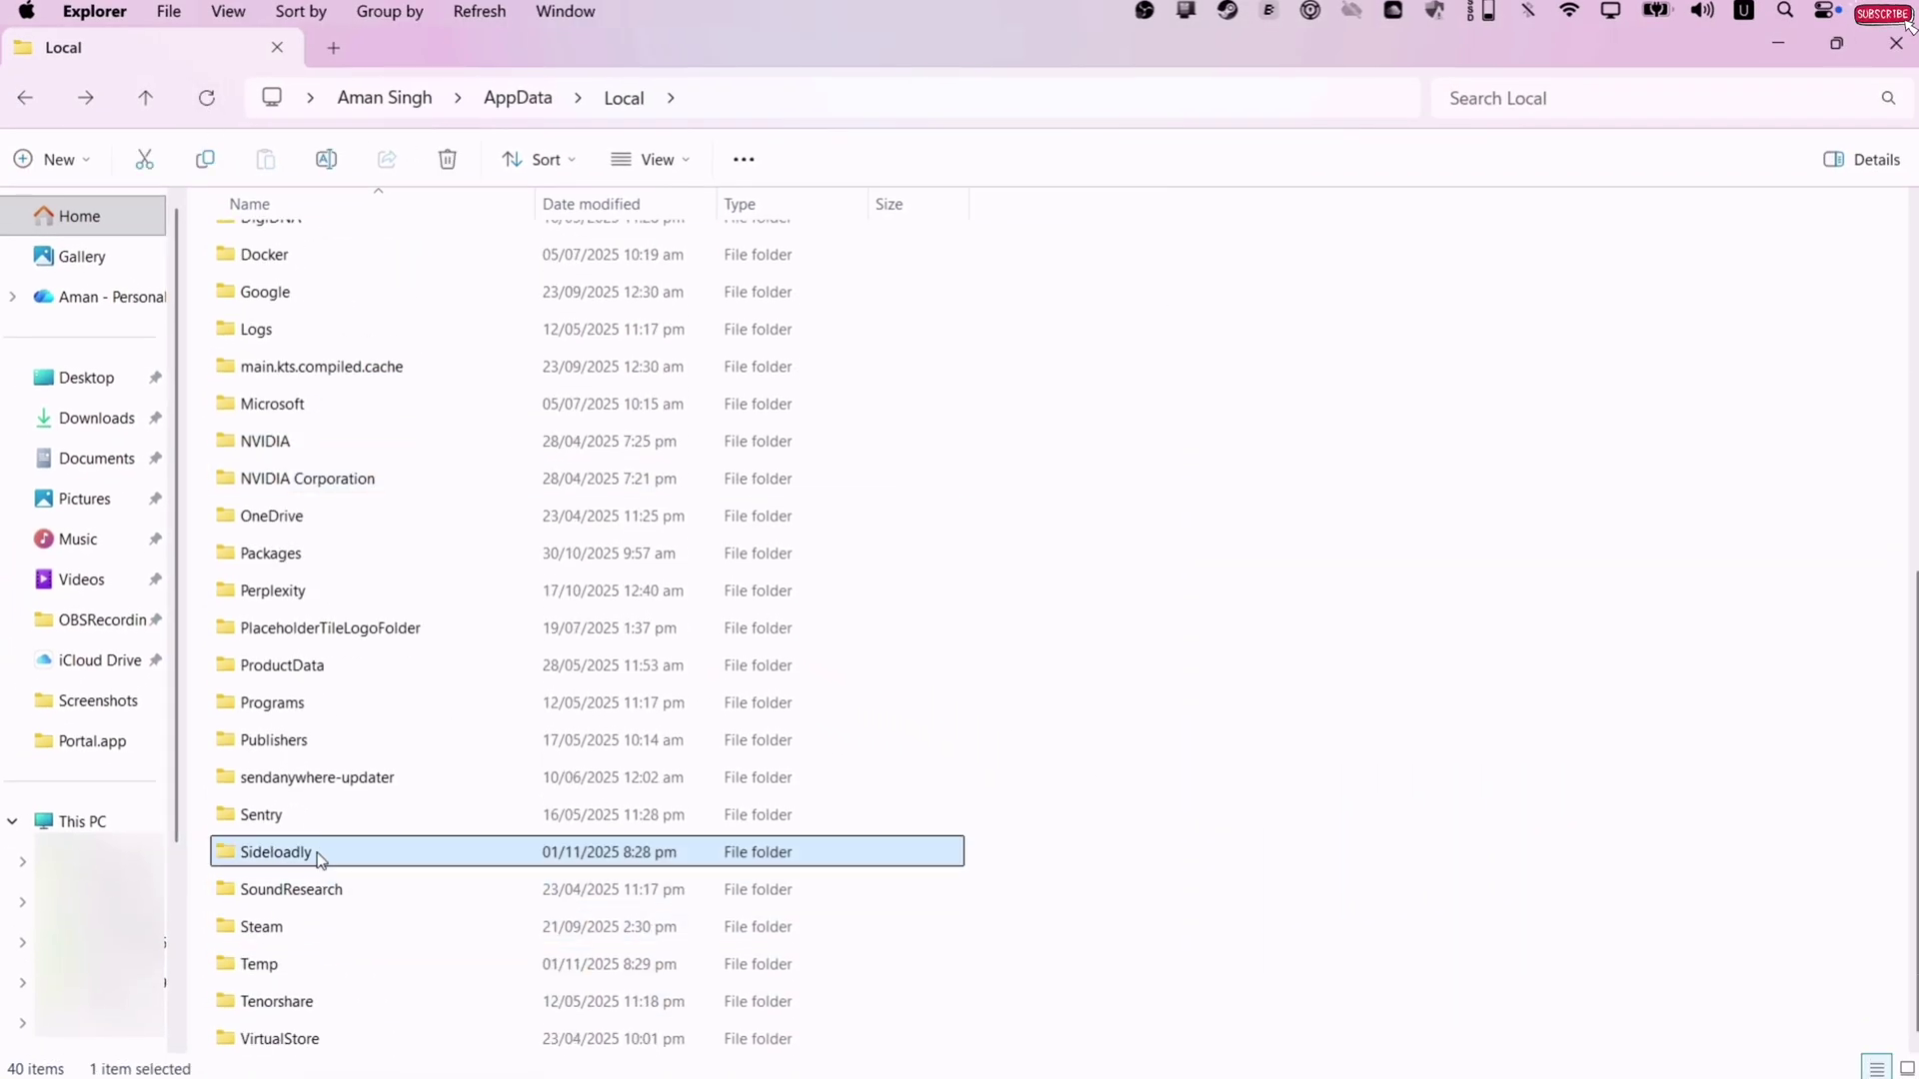
key("shift+Delete")
left_click(1040, 631)
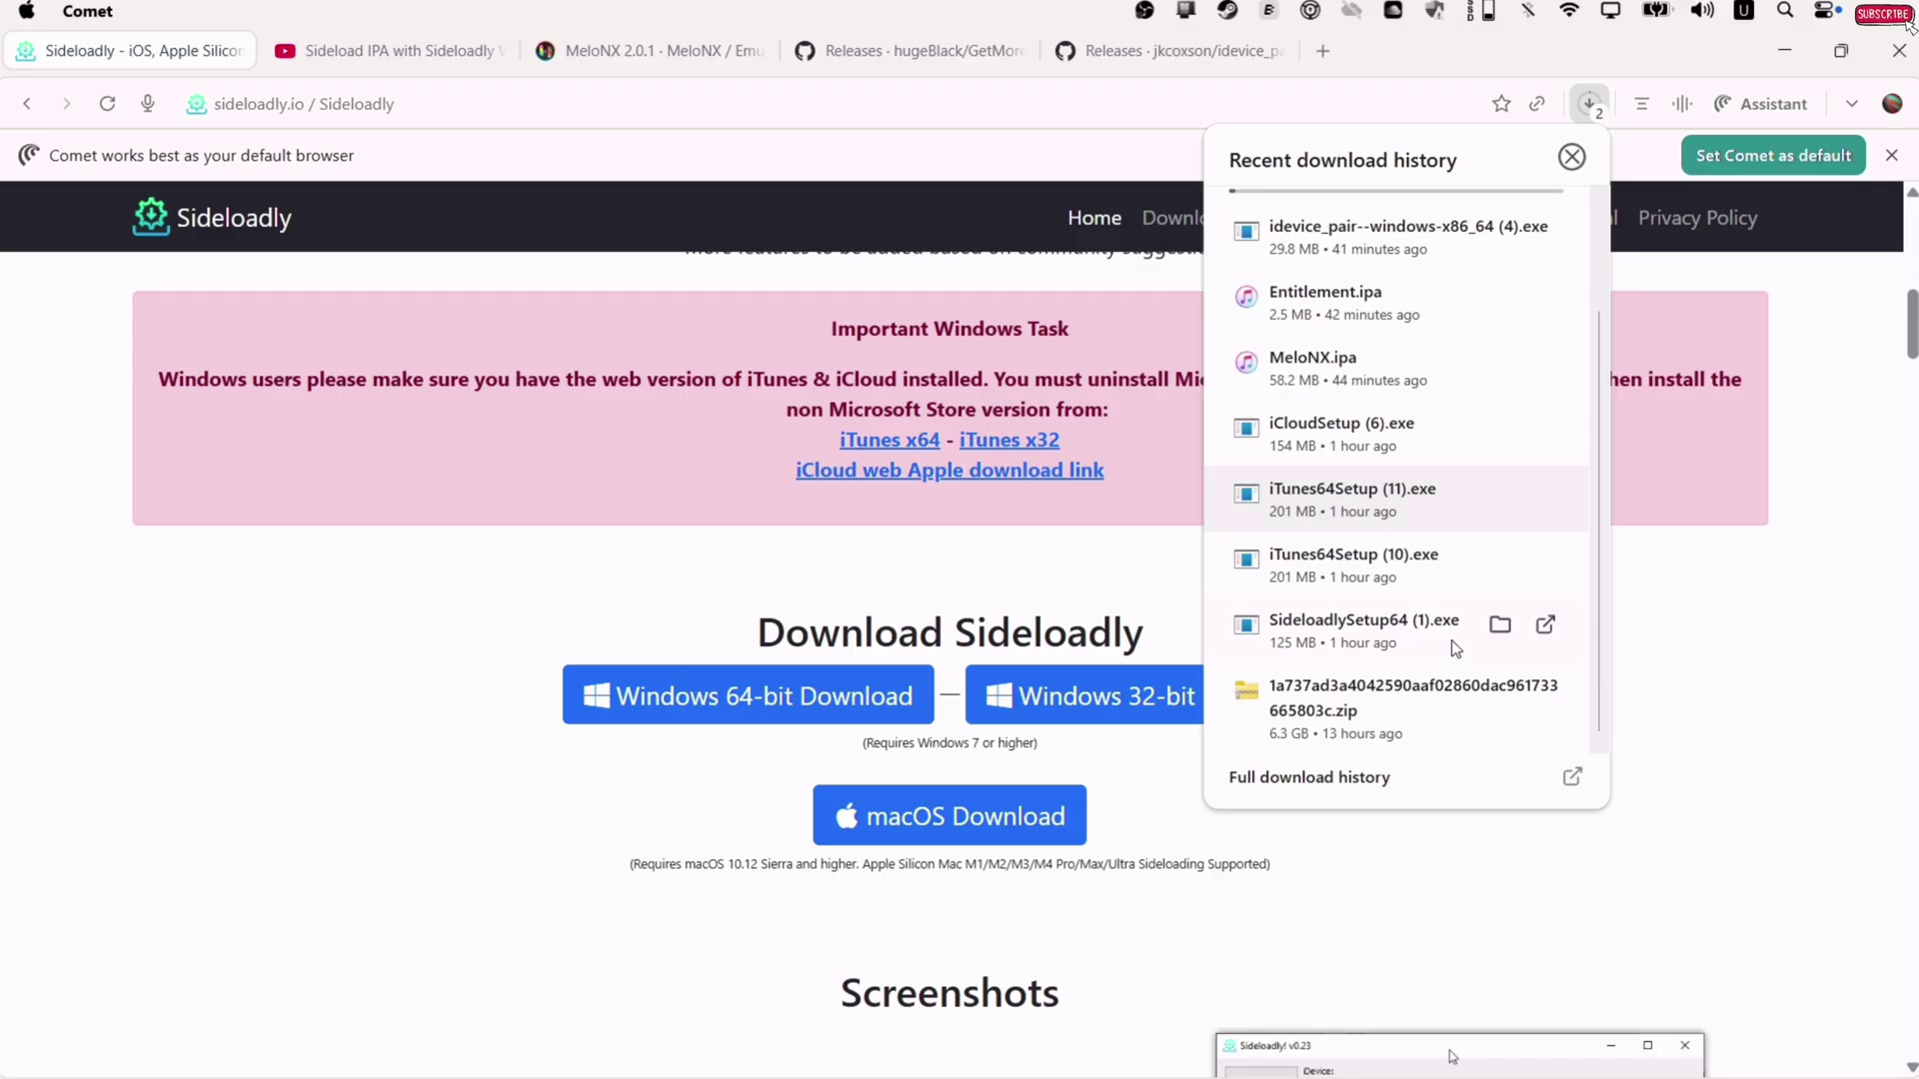
Install Sideloadly v0.60 from SideloadlySetup64 to the default location and launch it.
left_click(1545, 623)
left_click(1094, 766)
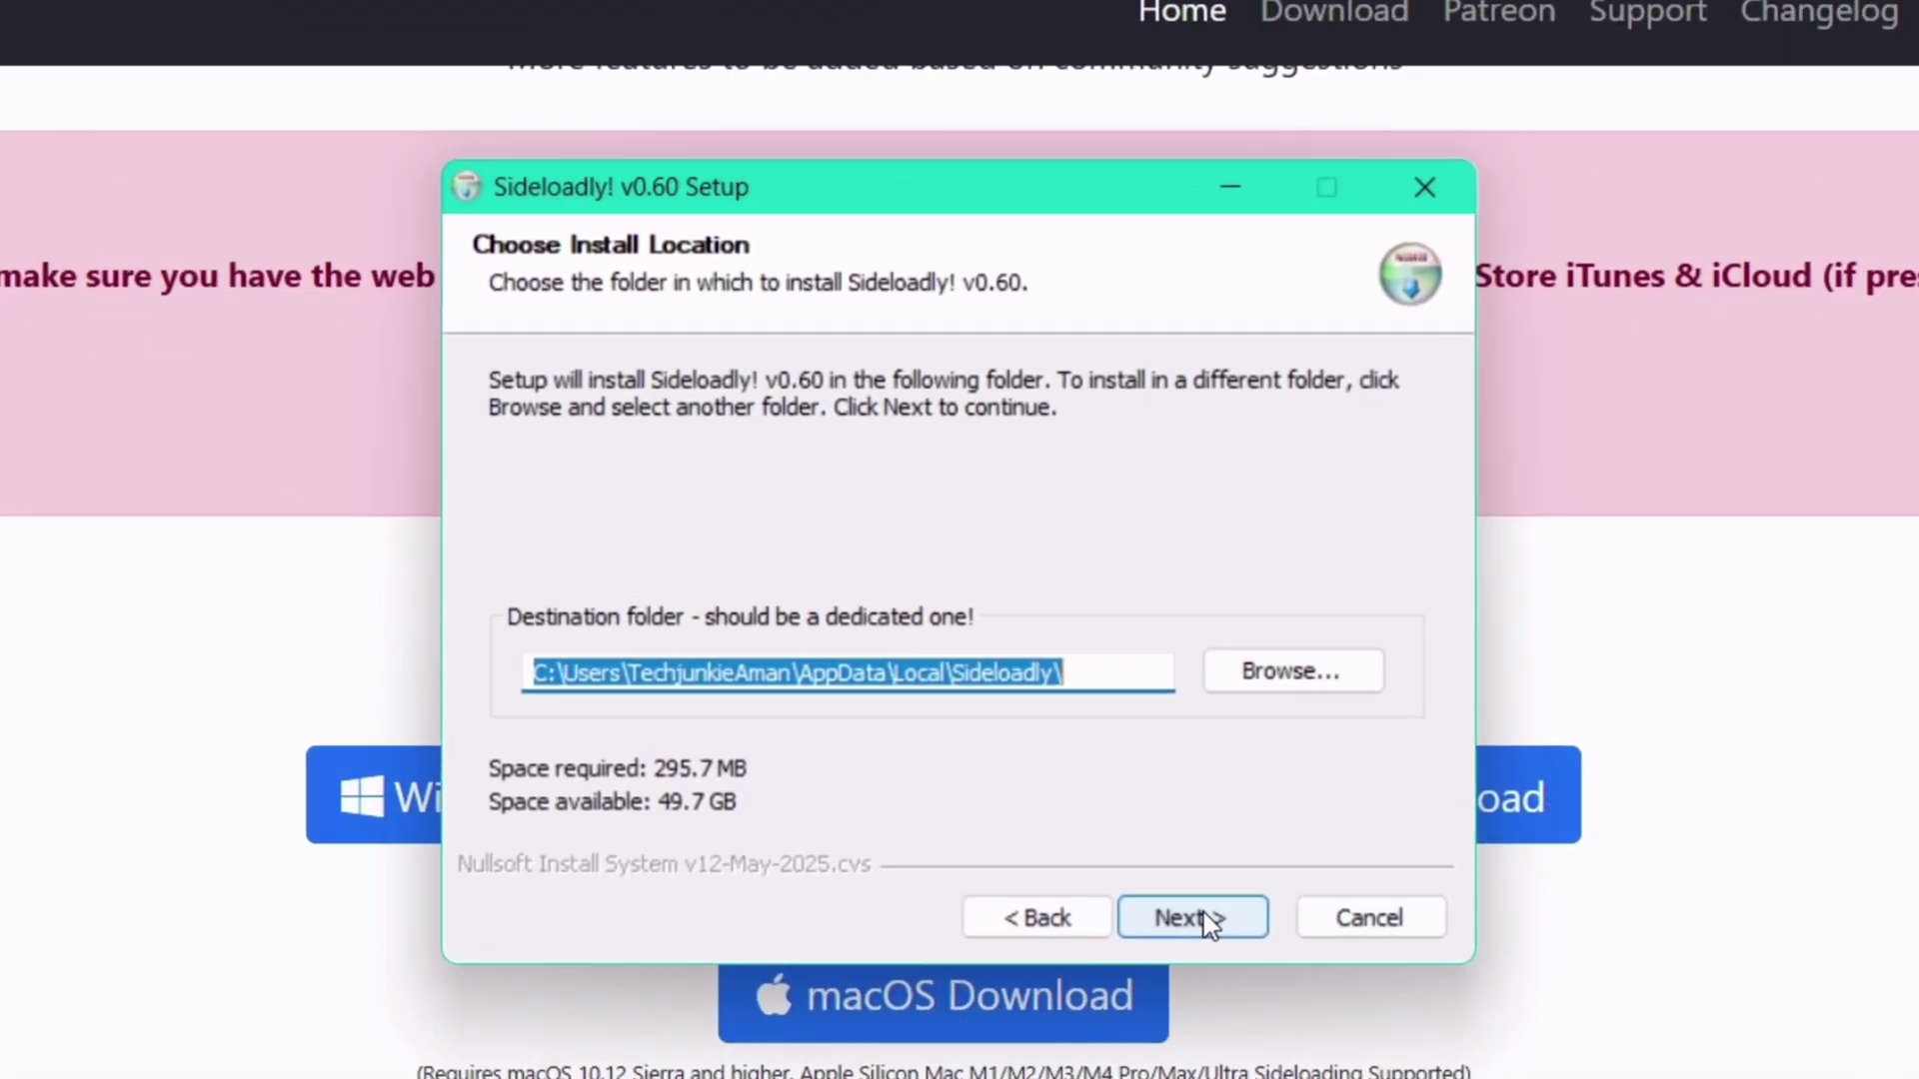
left_click(1100, 768)
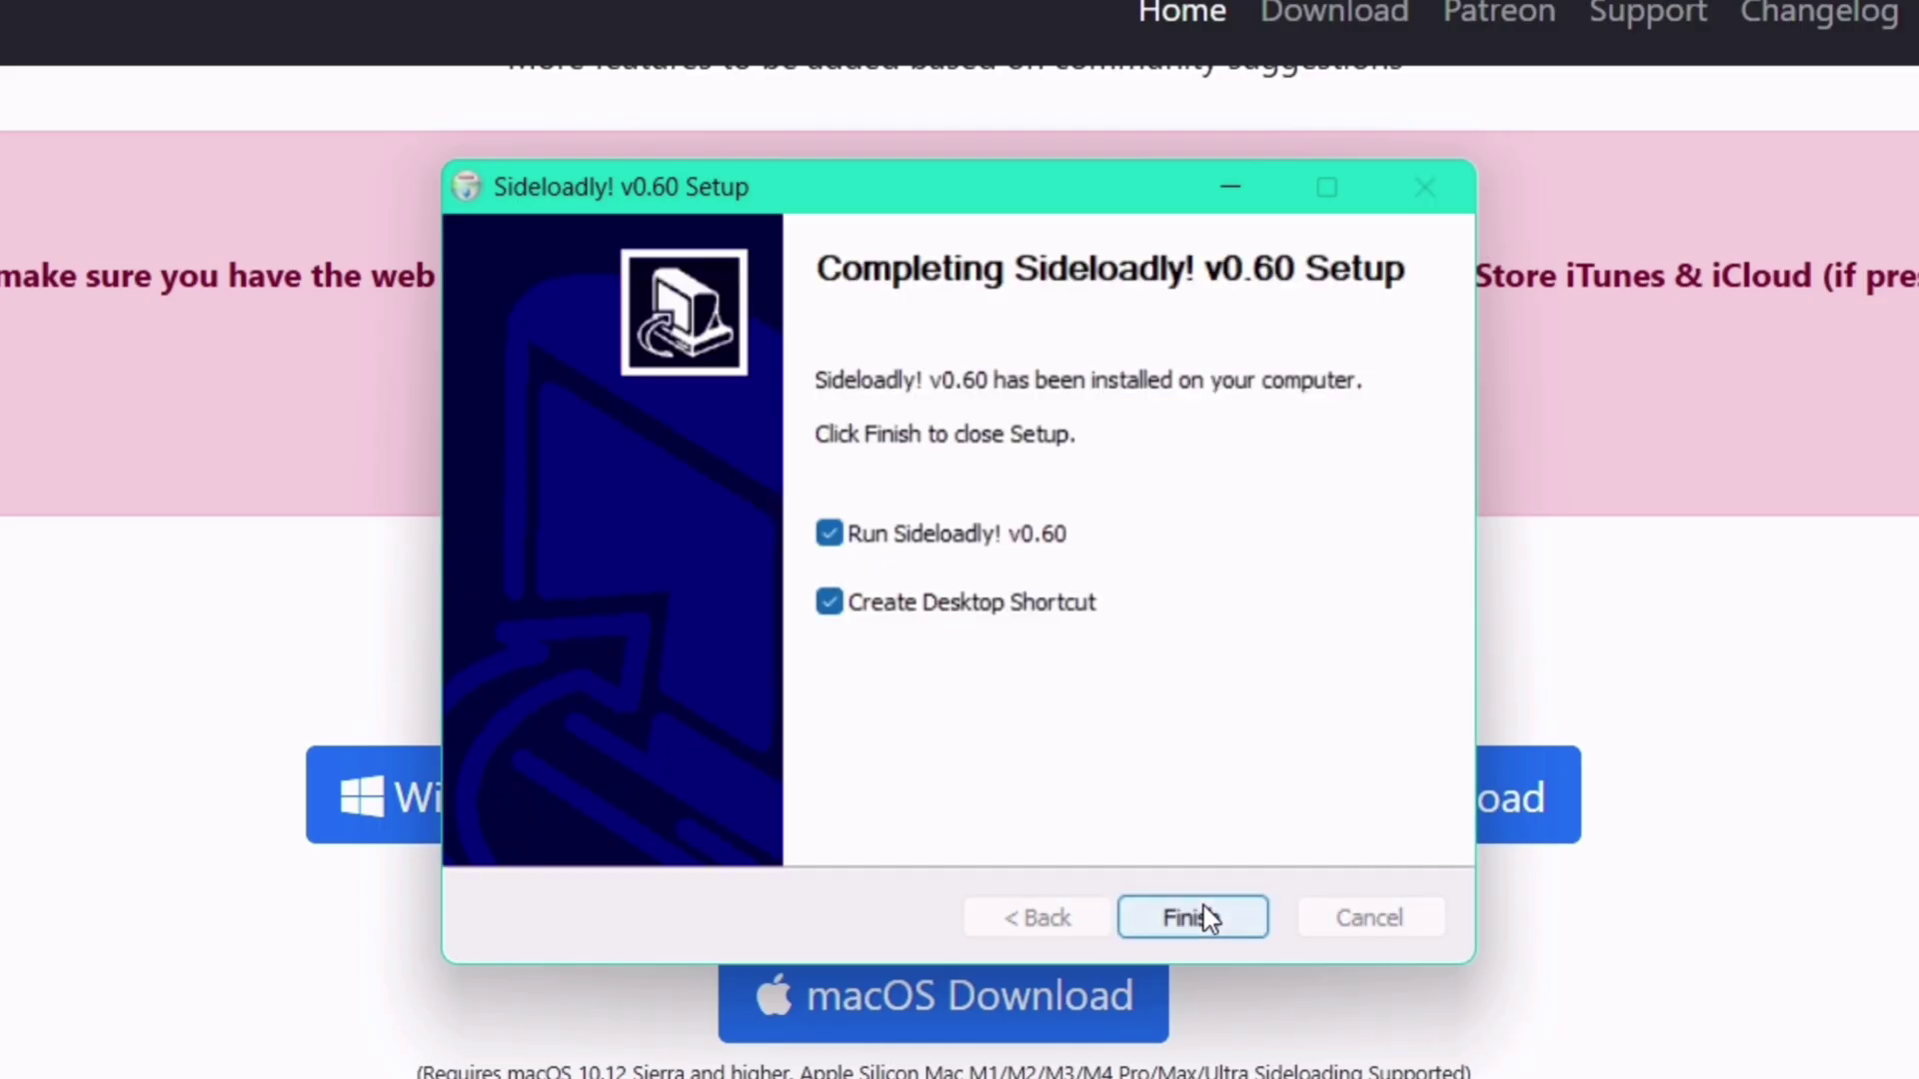
left_click(1192, 919)
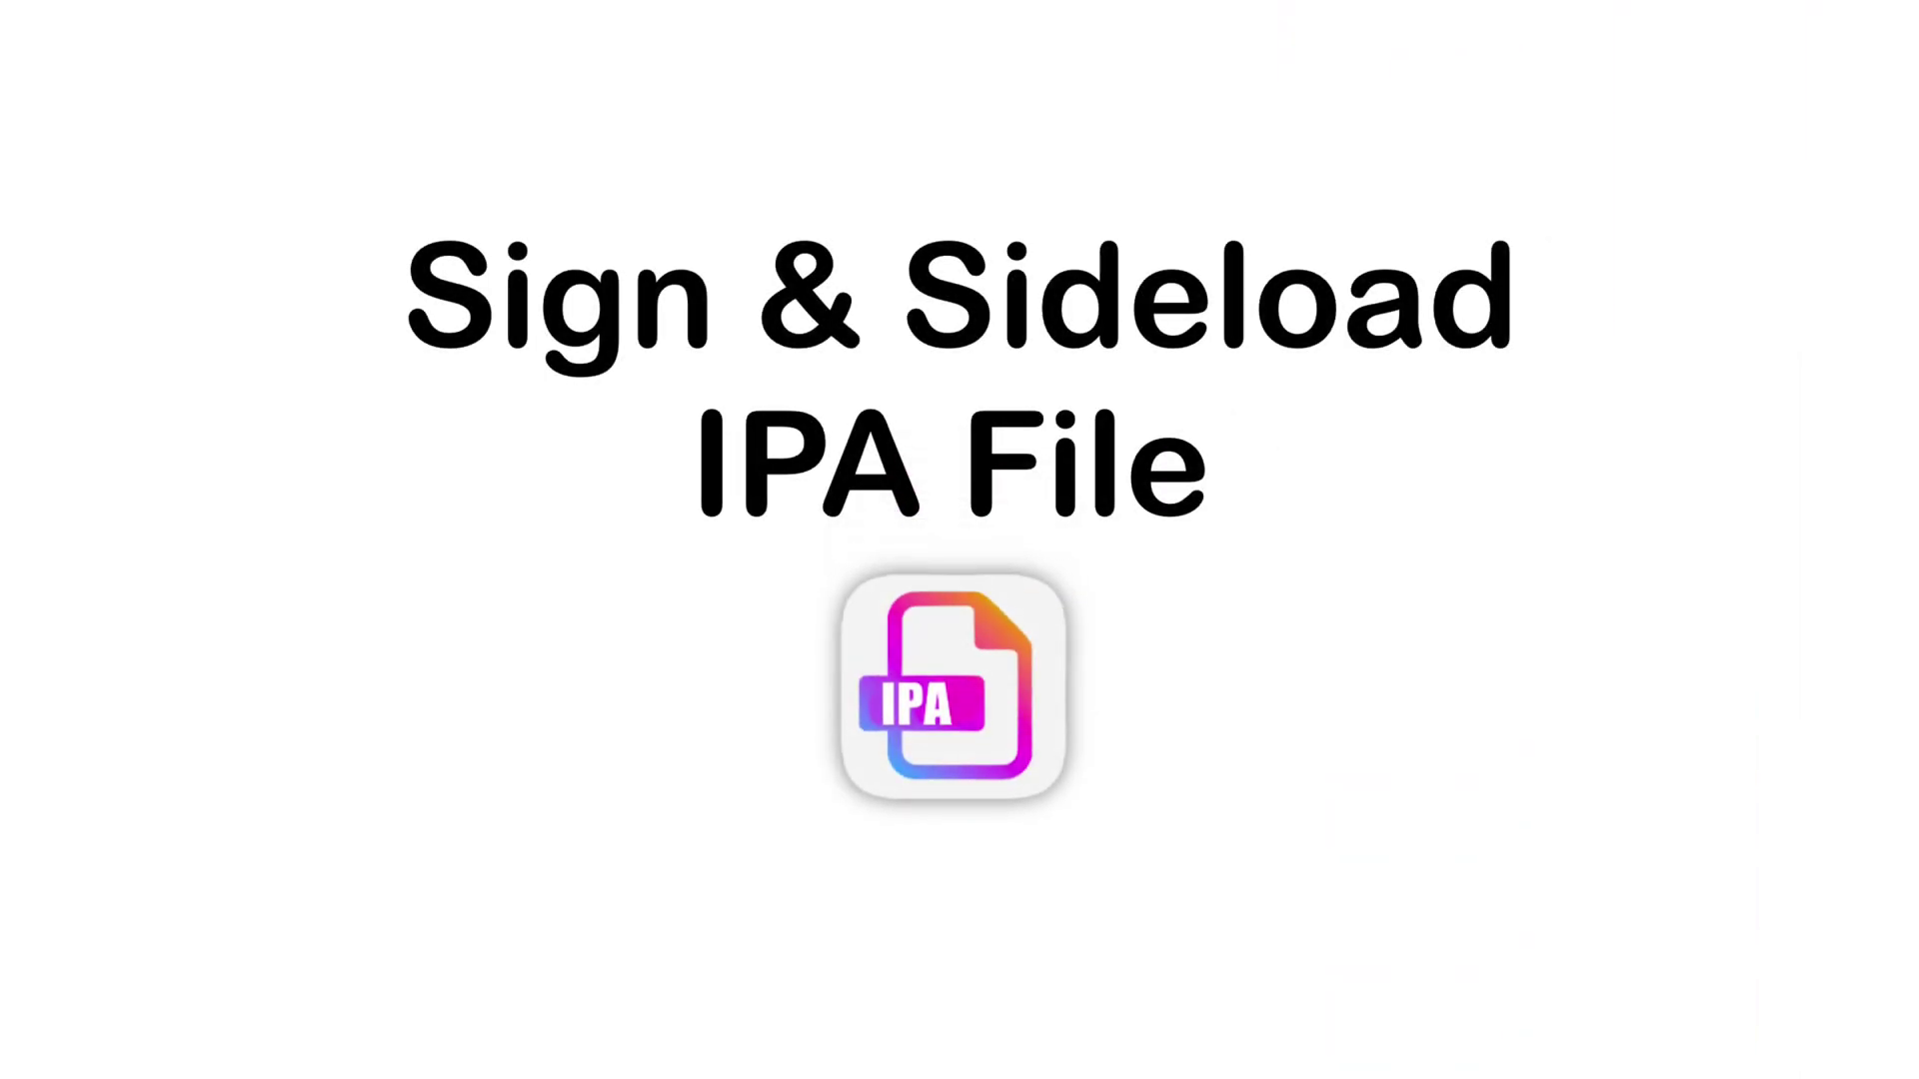
Load MeloNX.ipa from the Downloads folder into Sideloadly.
left_click(685, 377)
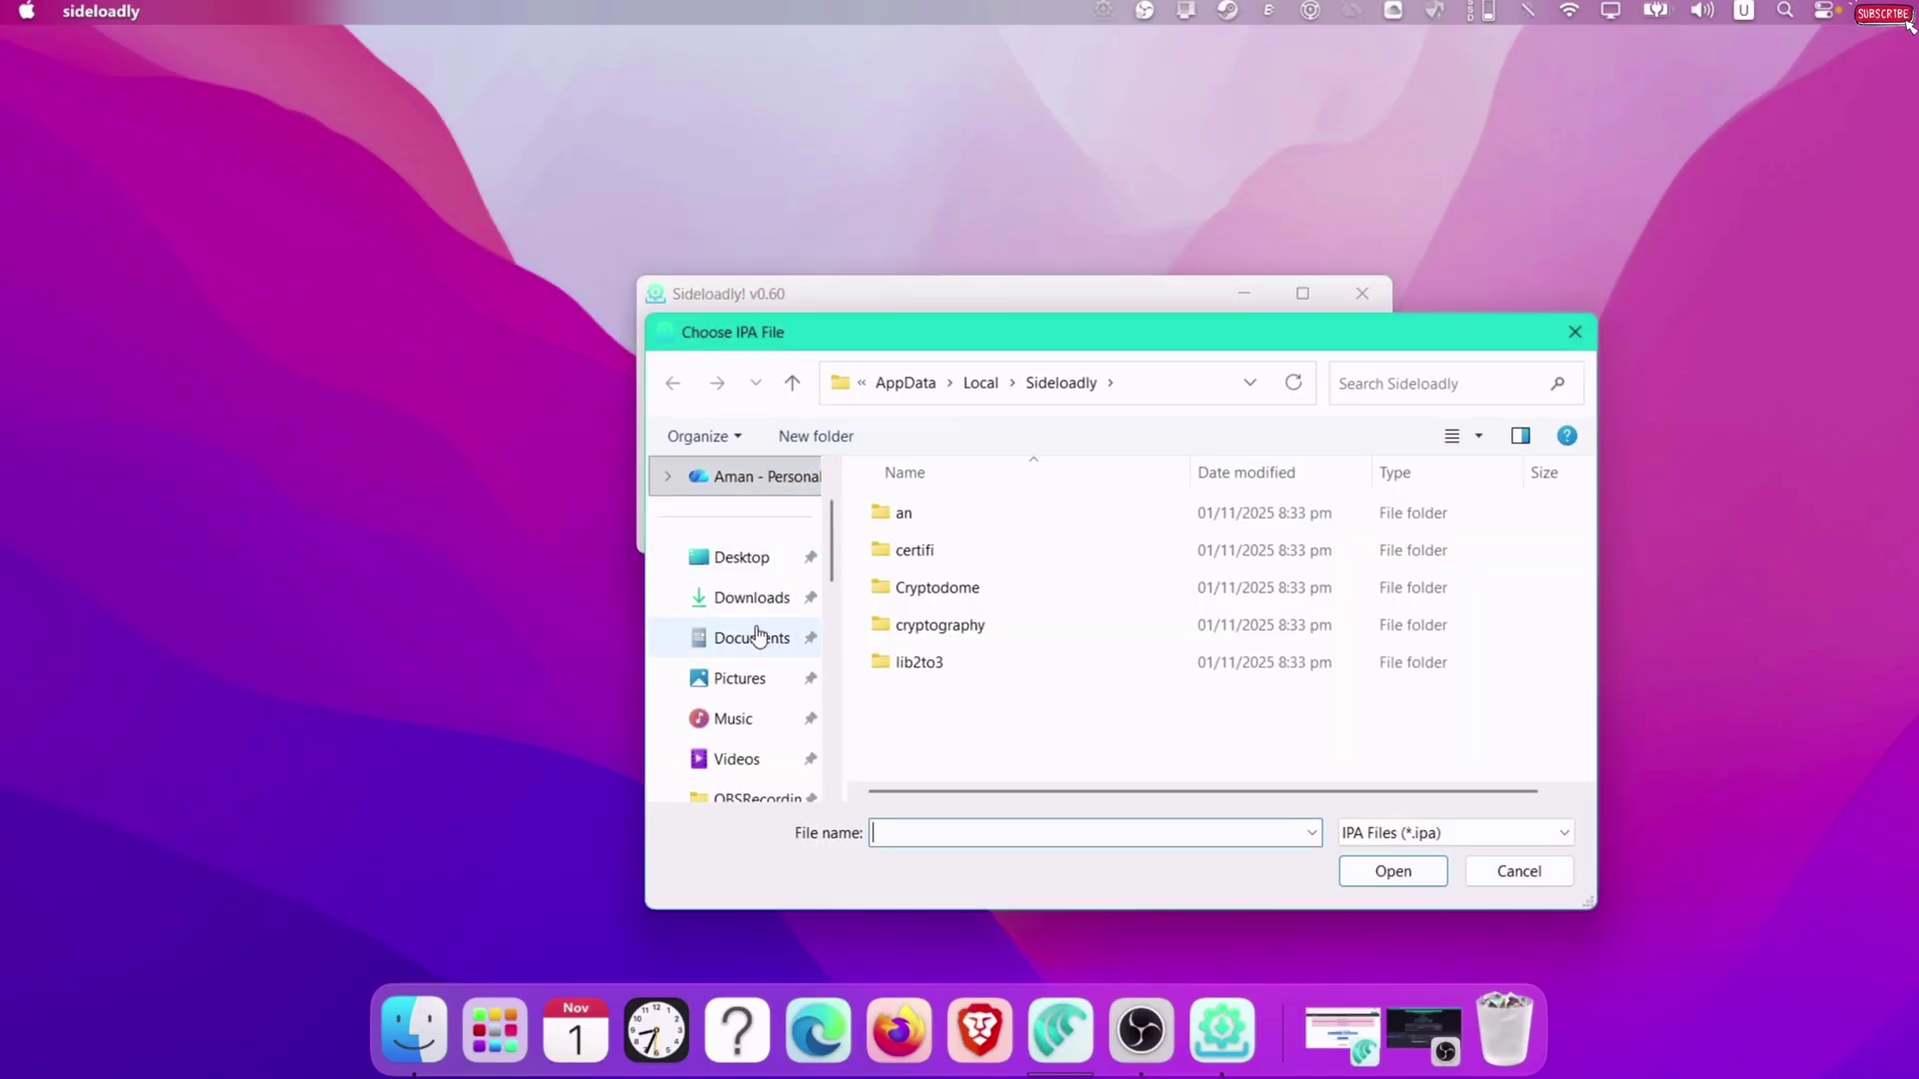
left_click(751, 598)
left_click(982, 584)
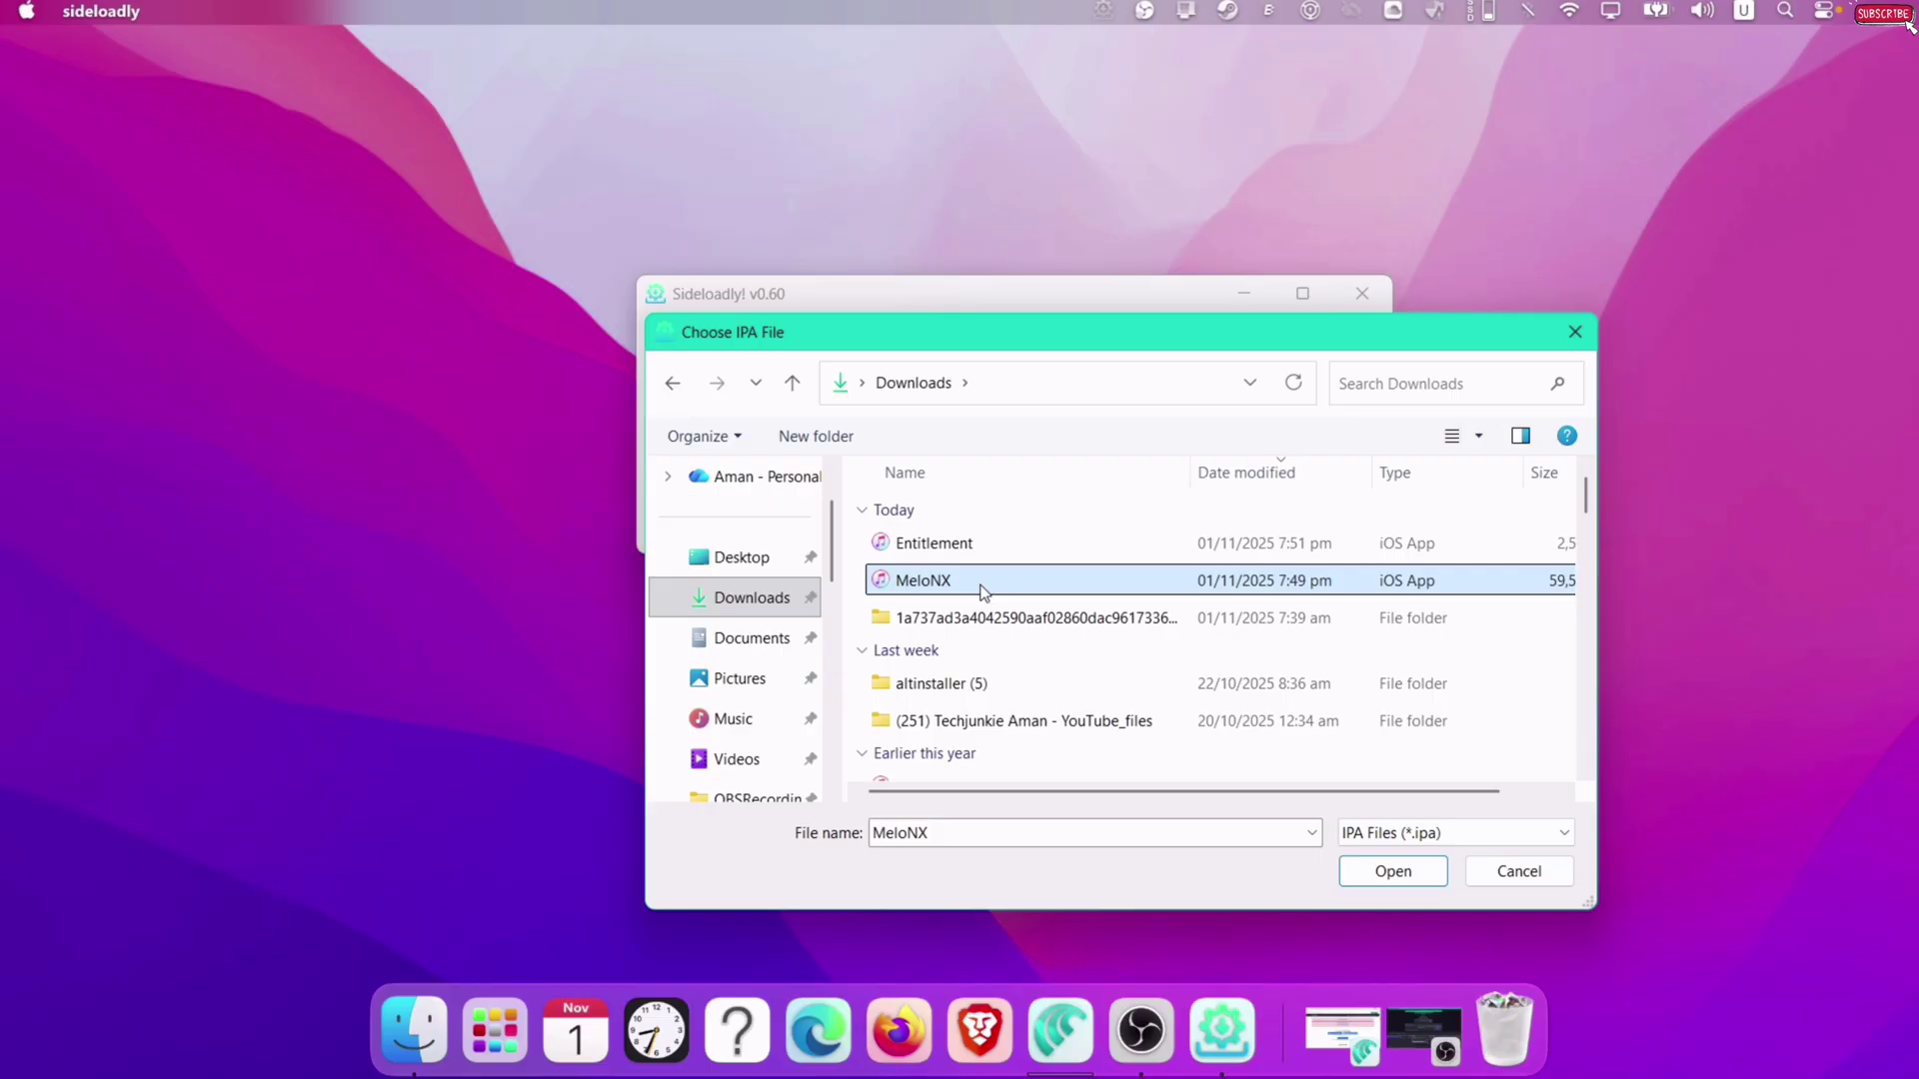
left_click(1391, 872)
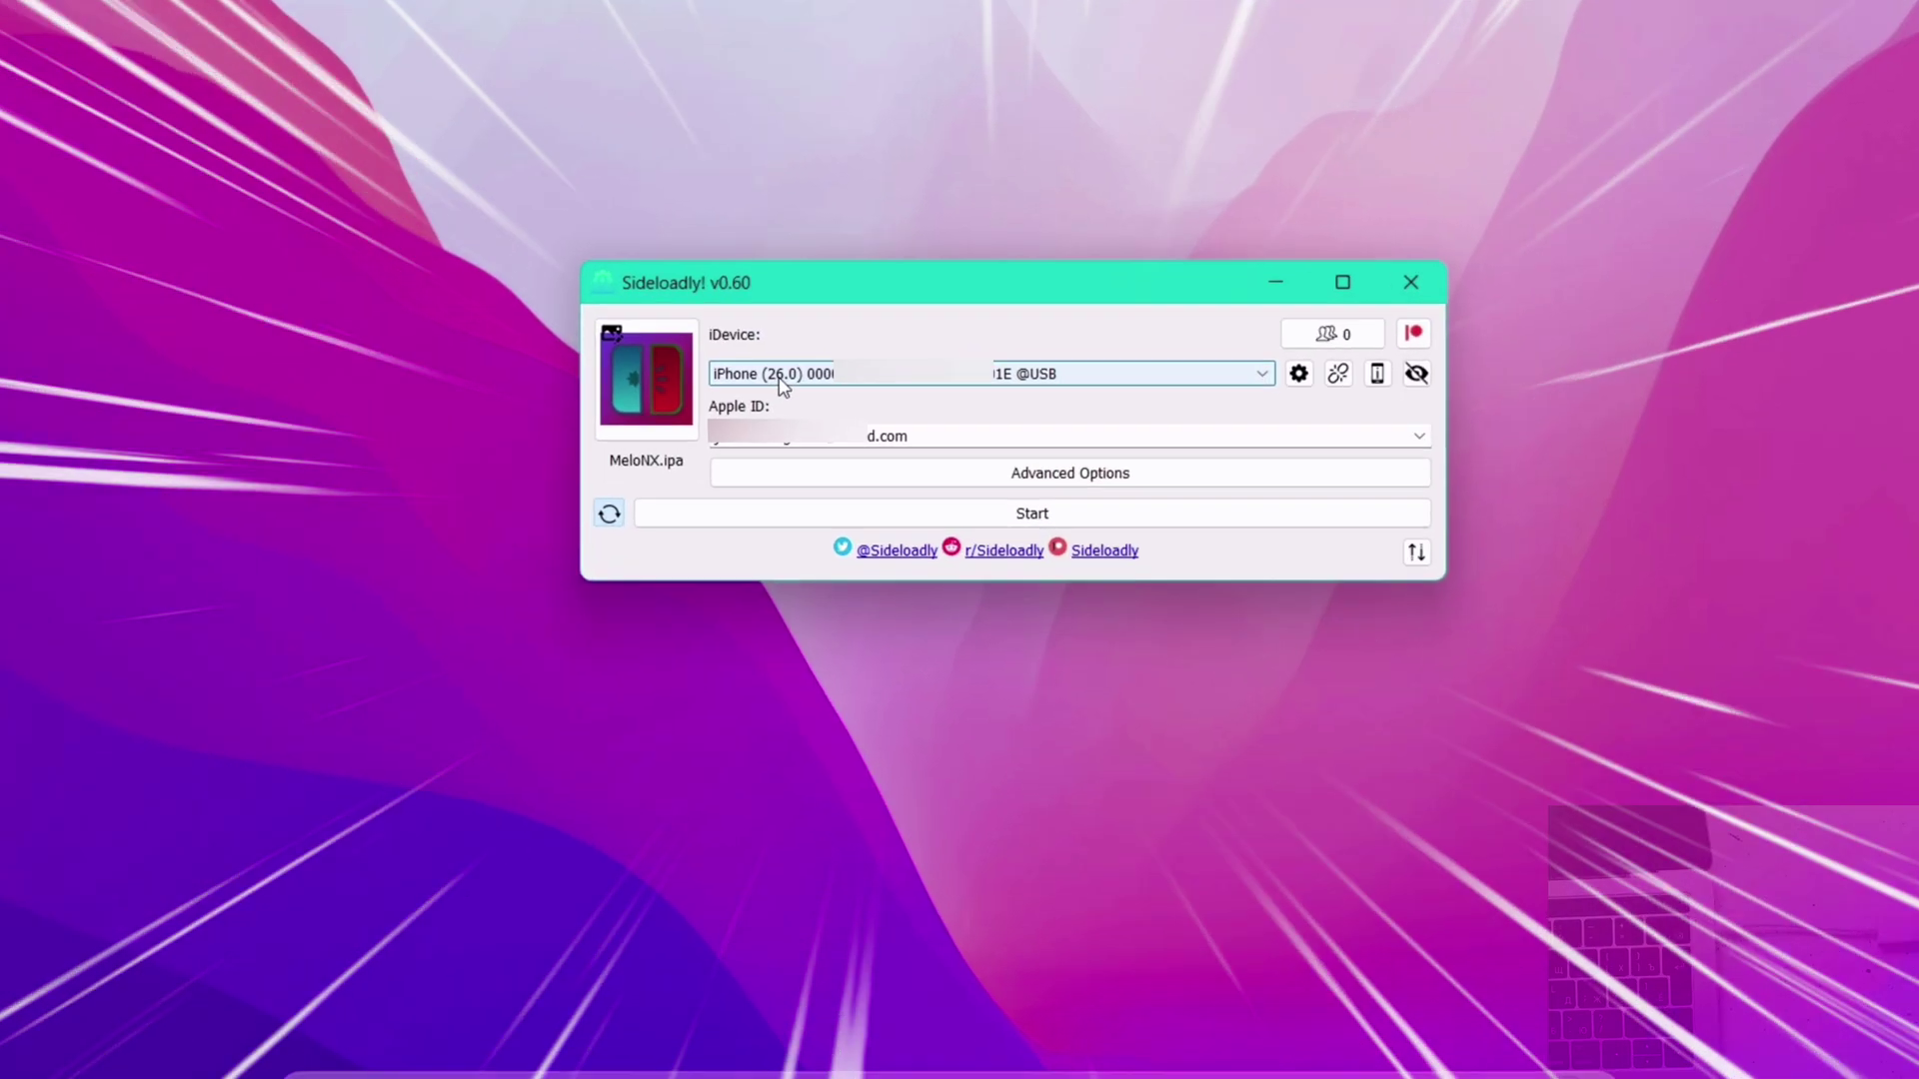
Target the USB-connected iPhone and start sideloading MeloNX.
left_click(809, 376)
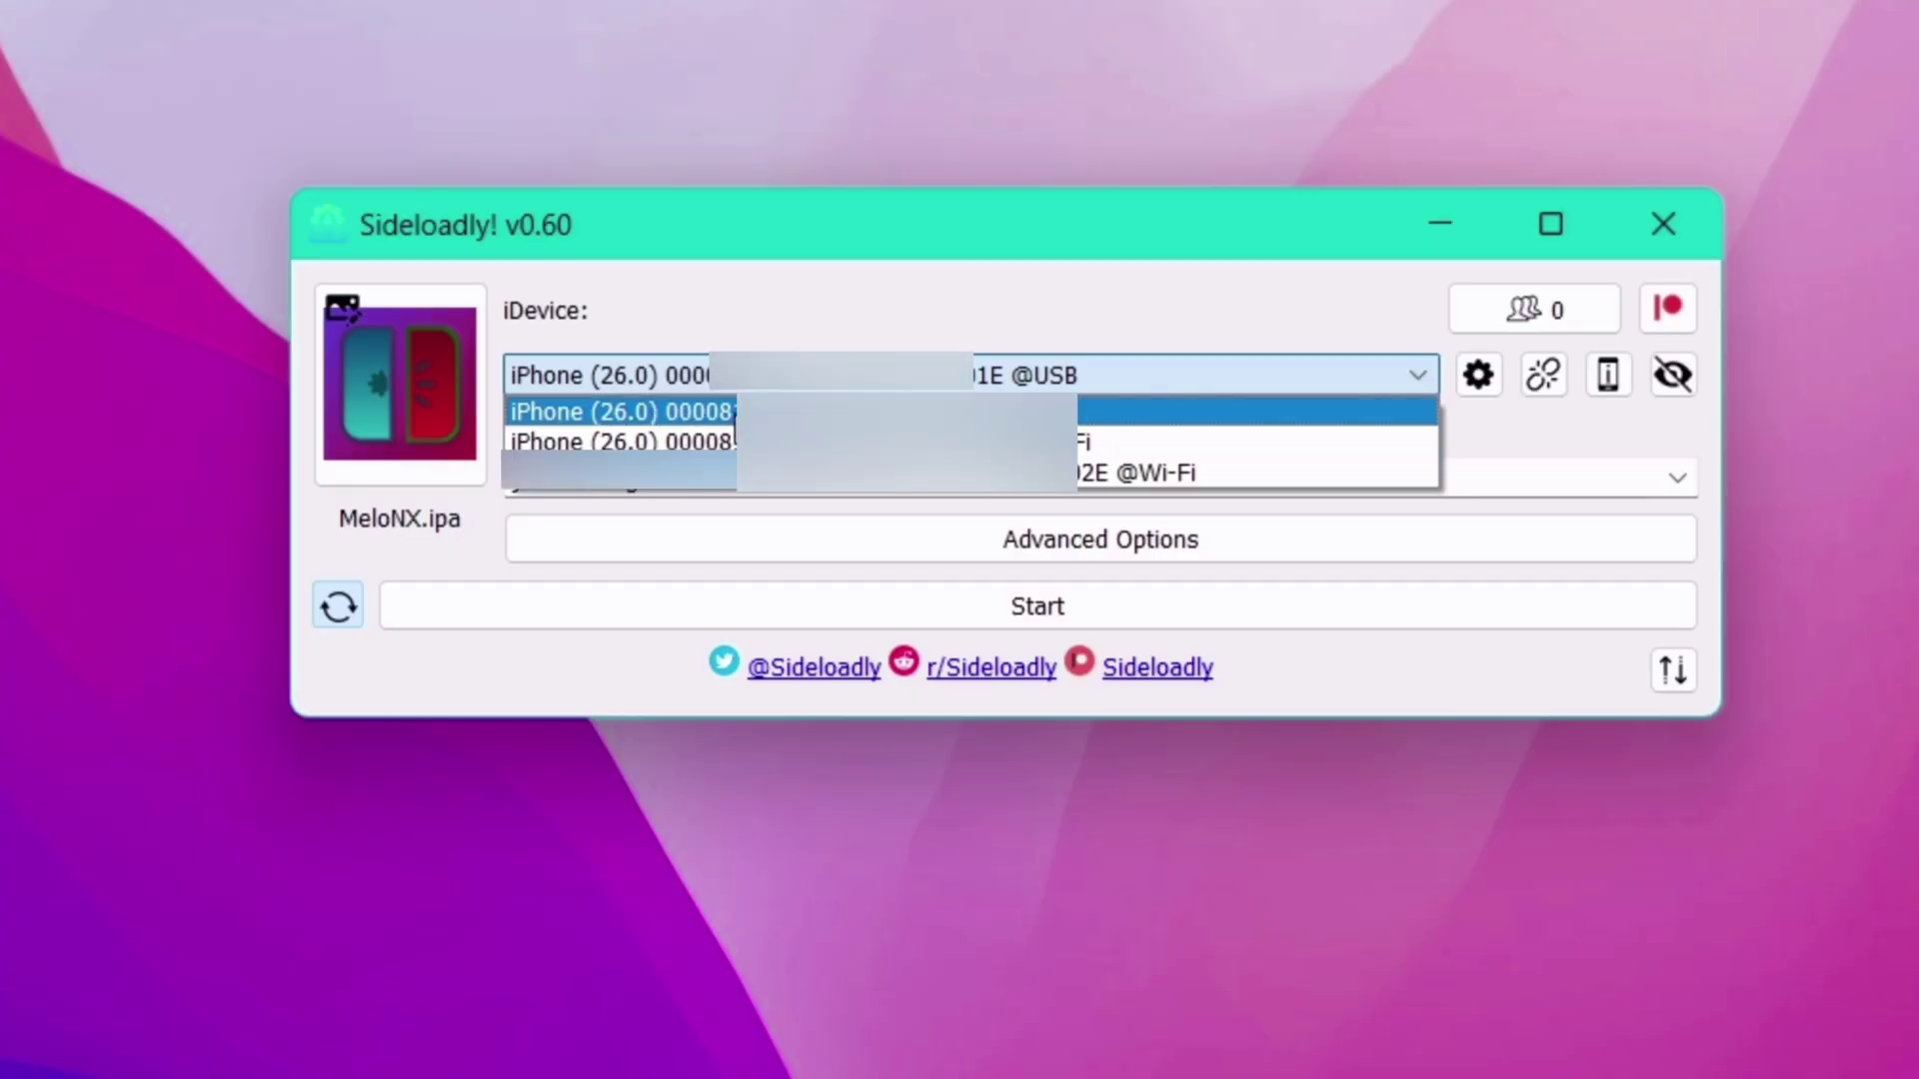
left_click(620, 411)
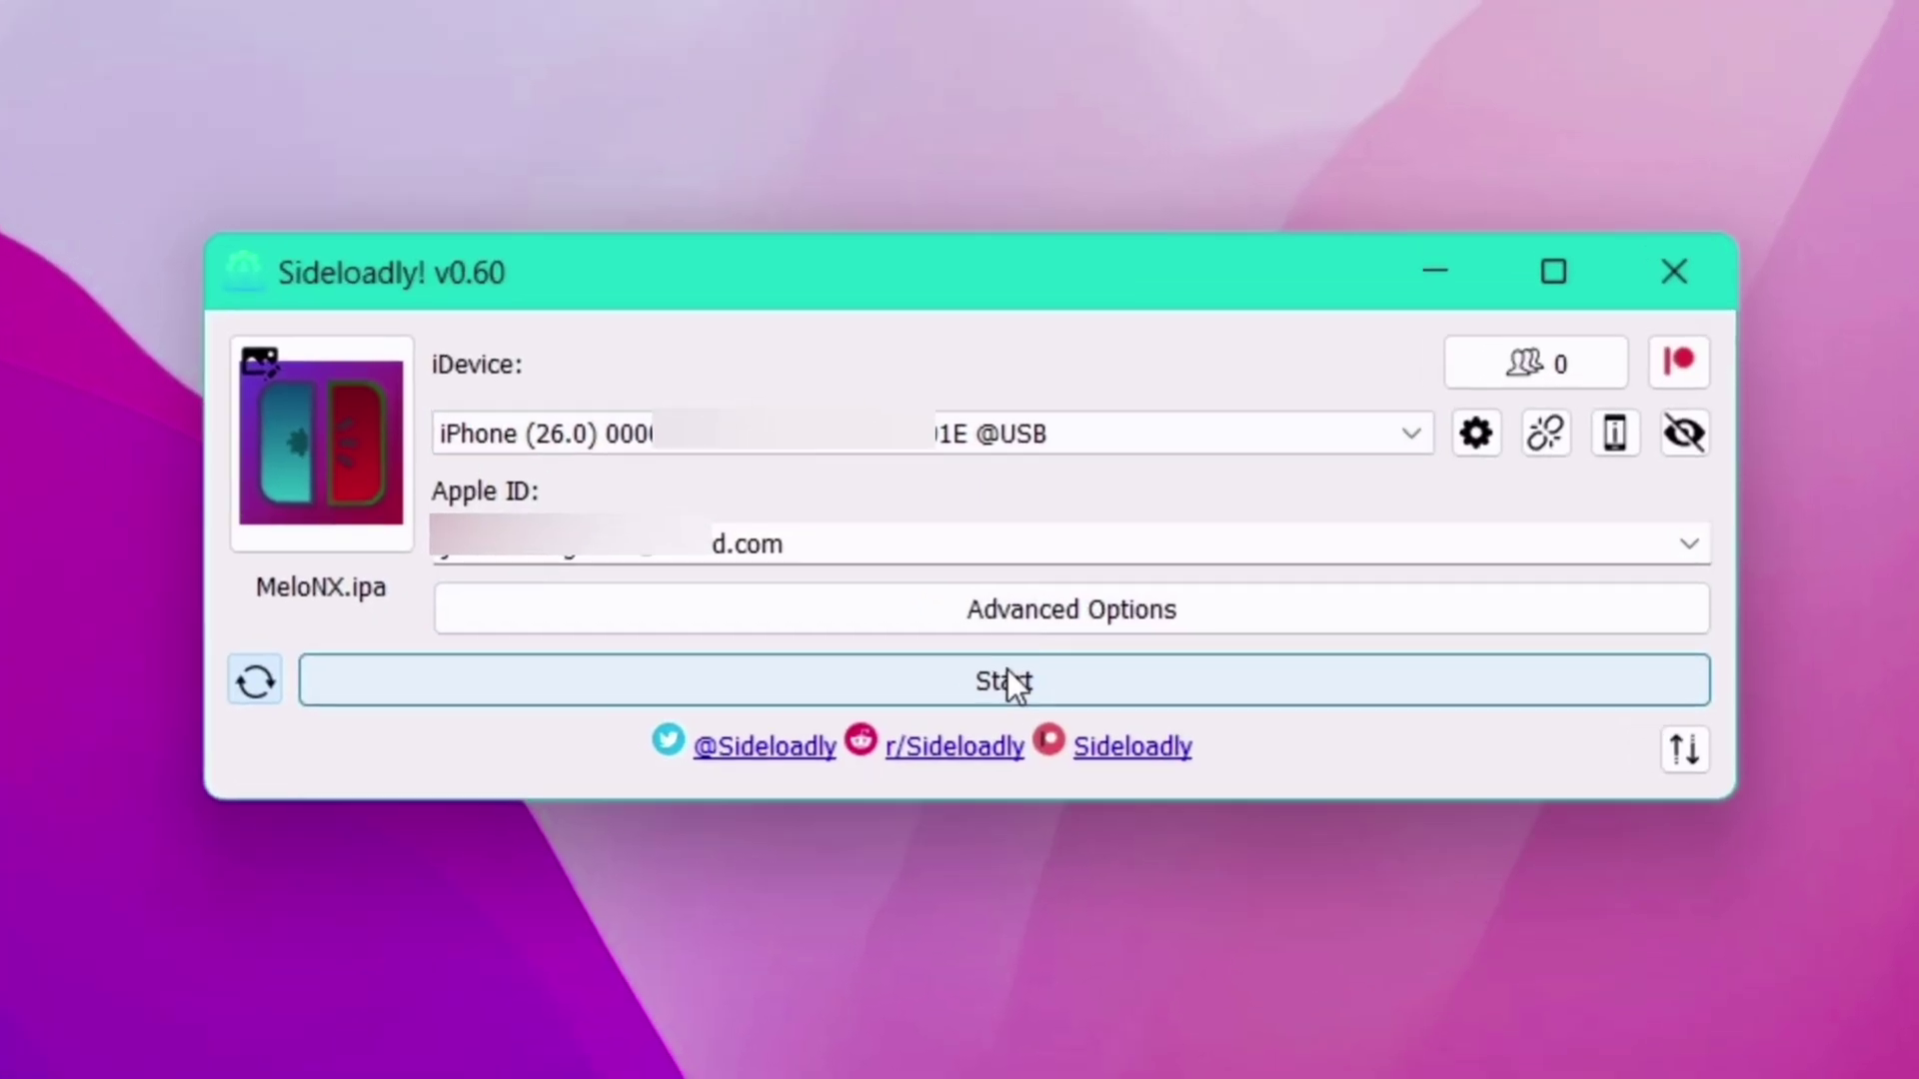
left_click(1039, 599)
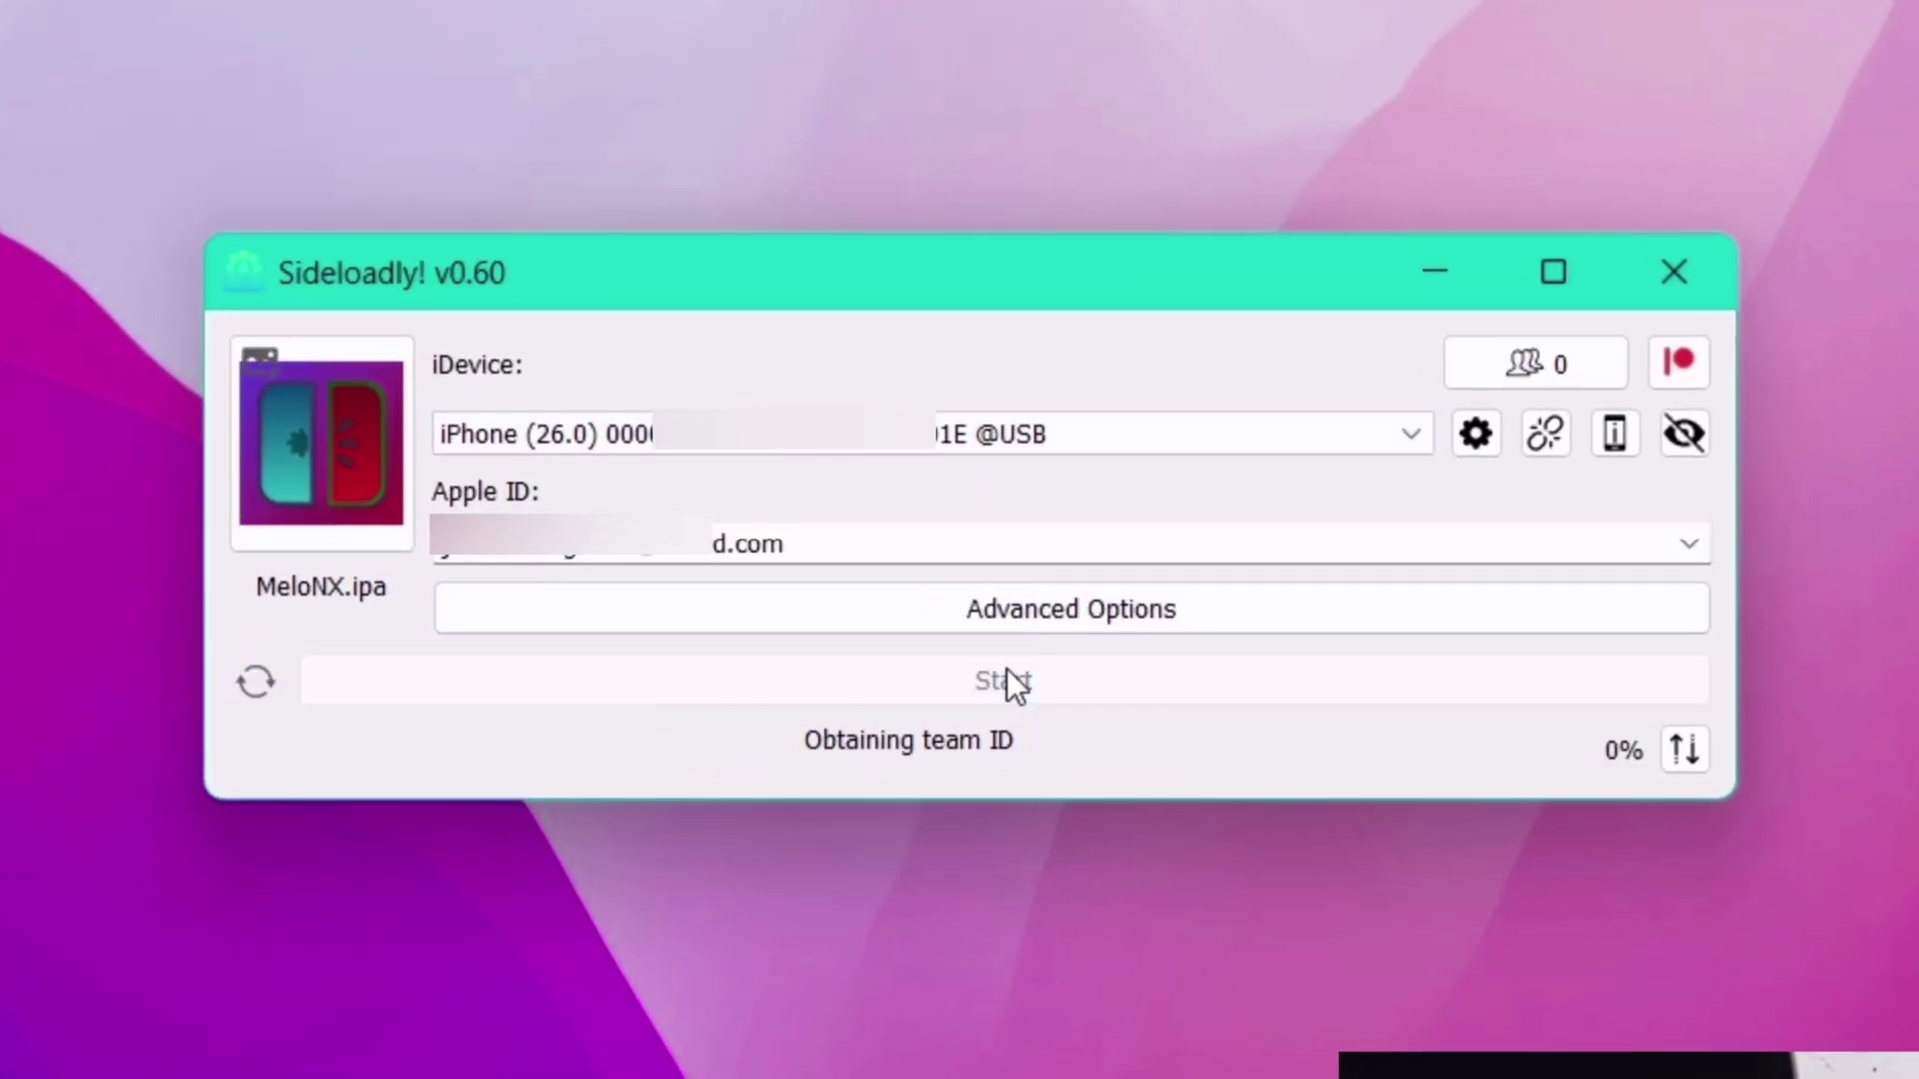